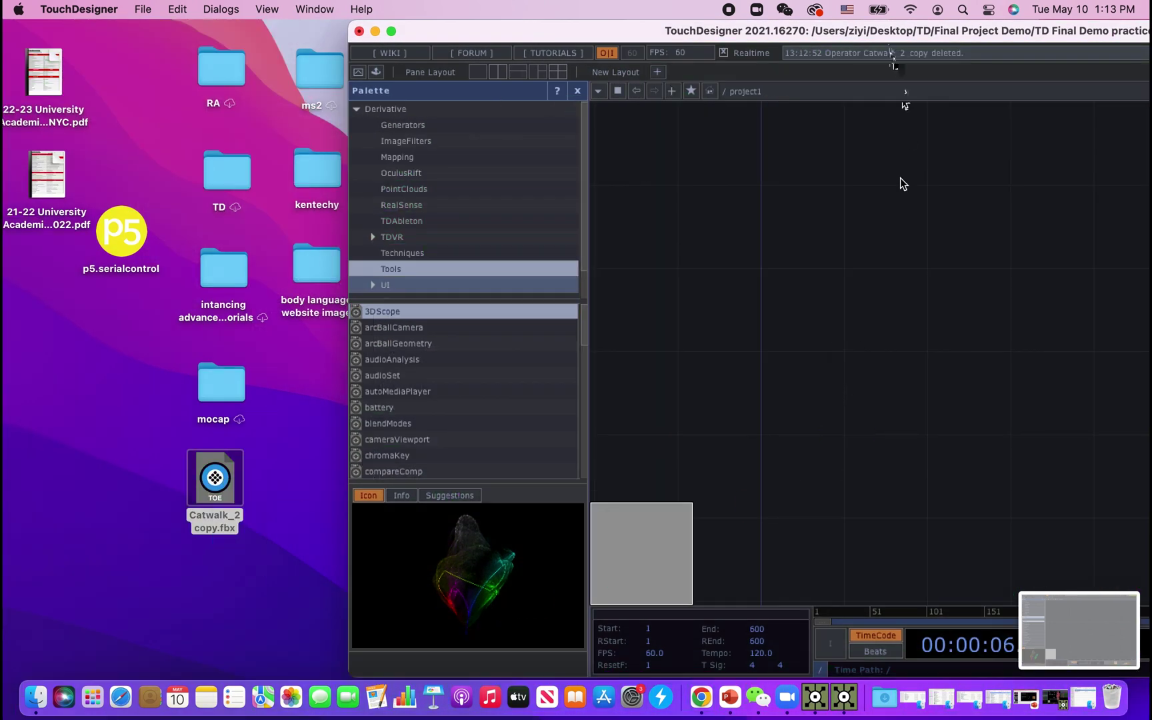
Import Catwalk_2 copy.fbx from the desktop into the project1 network and view the walking figure.
left_click_drag(890, 30, 497, 31)
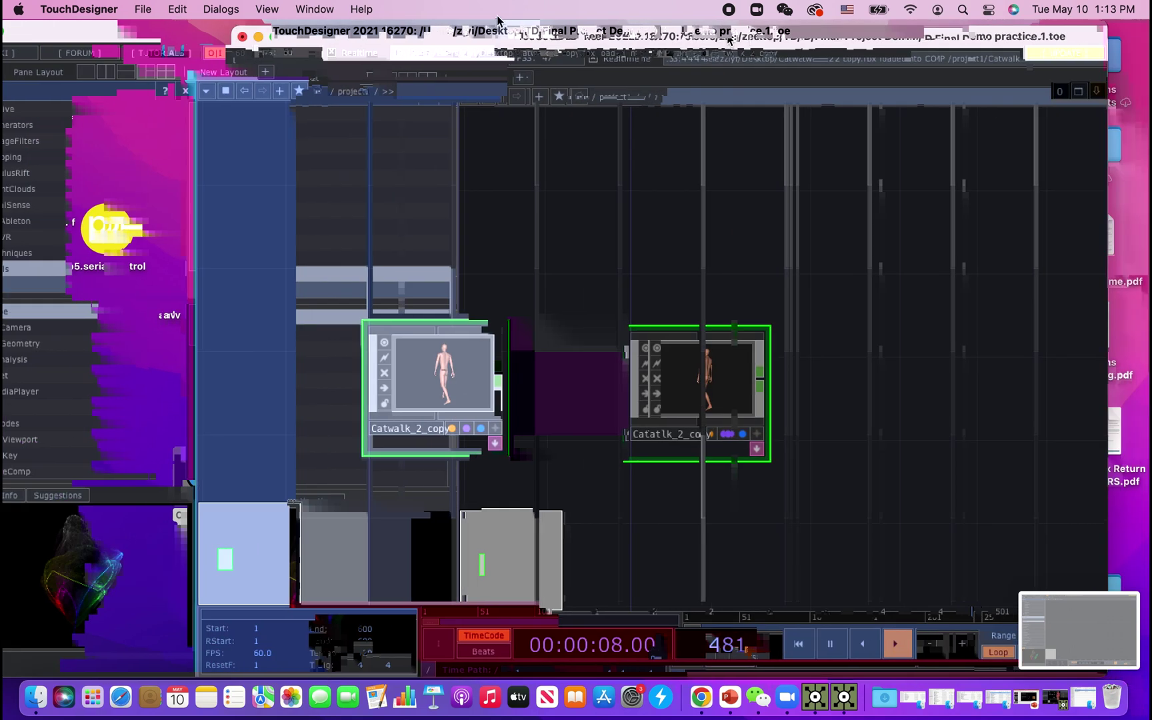
scroll(412, 381, "up", 5)
scroll(411, 380, "down", 3)
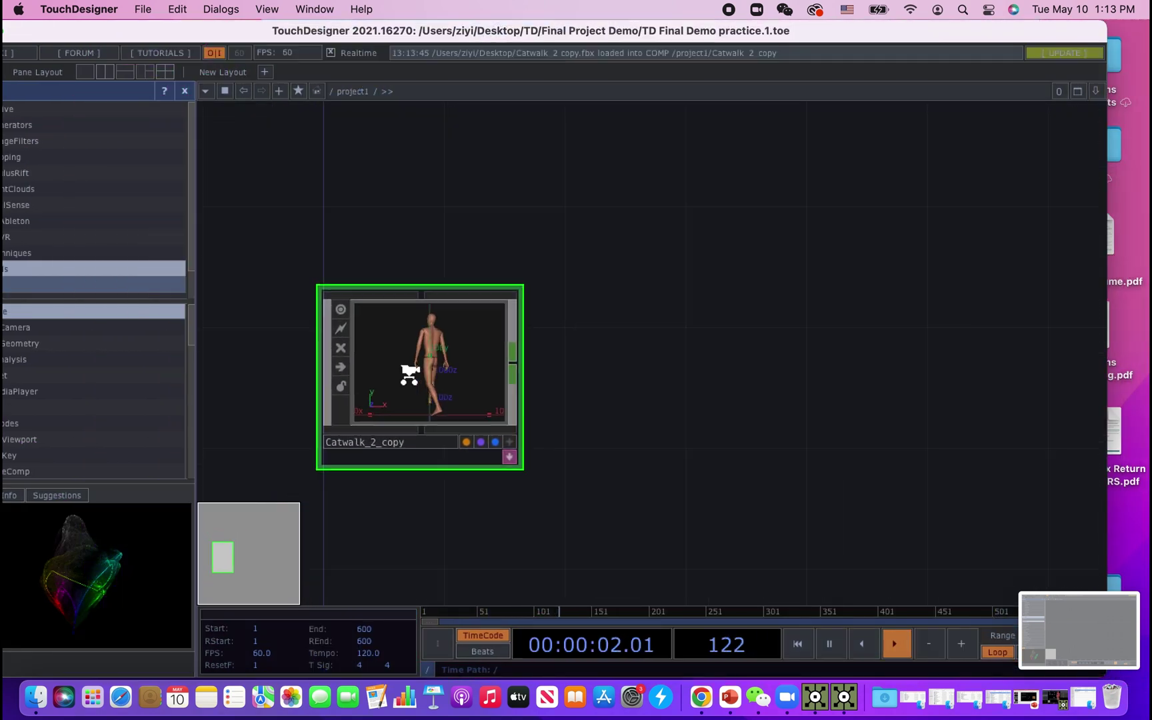
scroll(411, 381, "up", 4)
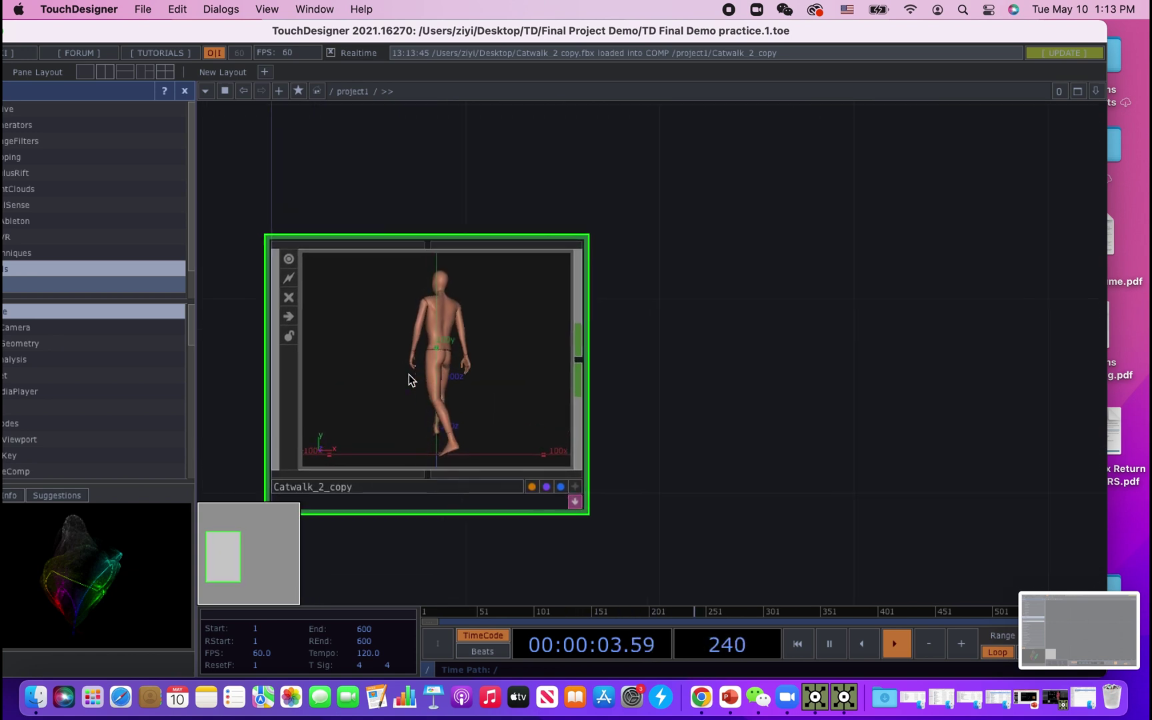
scroll(411, 380, "down", 5)
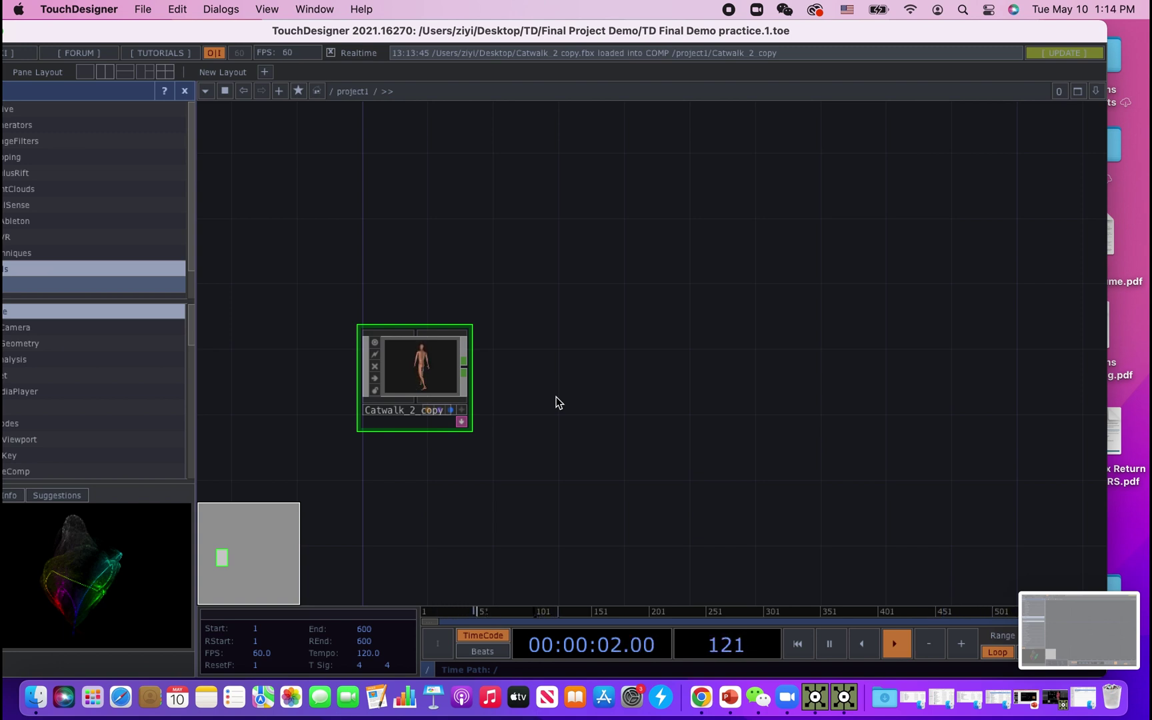
Add a Container COMP beside the imported Catwalk component and enter its network.
key("Tab")
type("con")
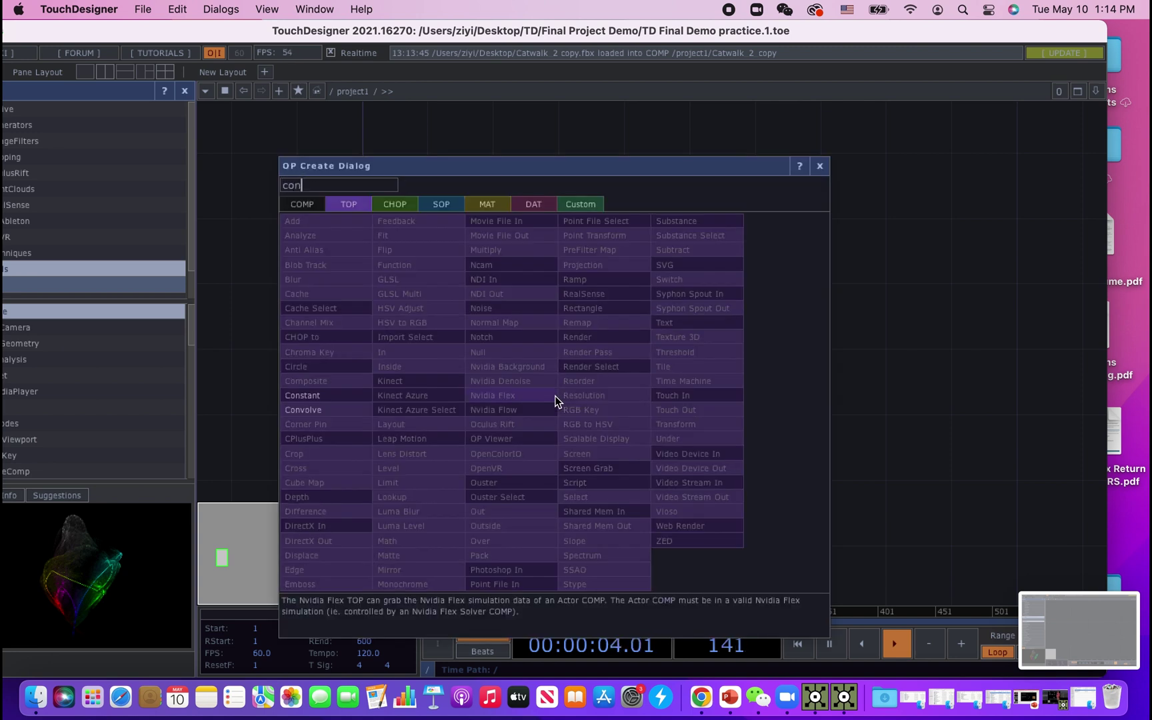
left_click(302, 204)
left_click(427, 252)
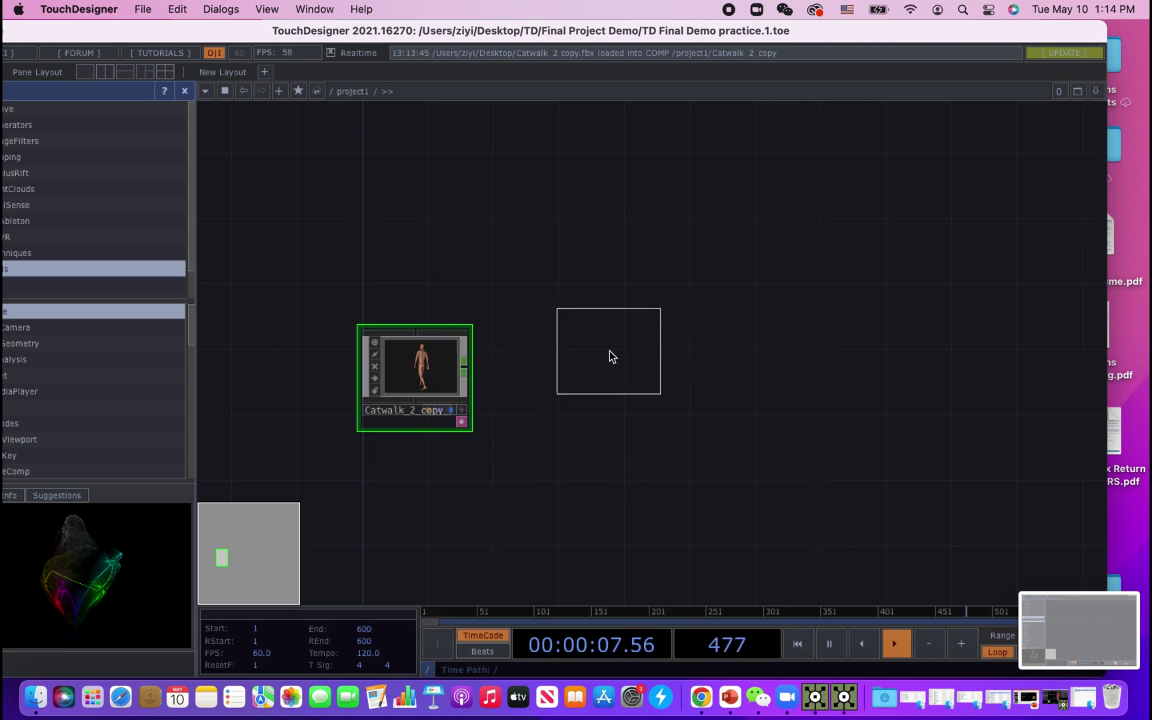
left_click(610, 356)
left_click_drag(655, 478, 607, 499)
key("i")
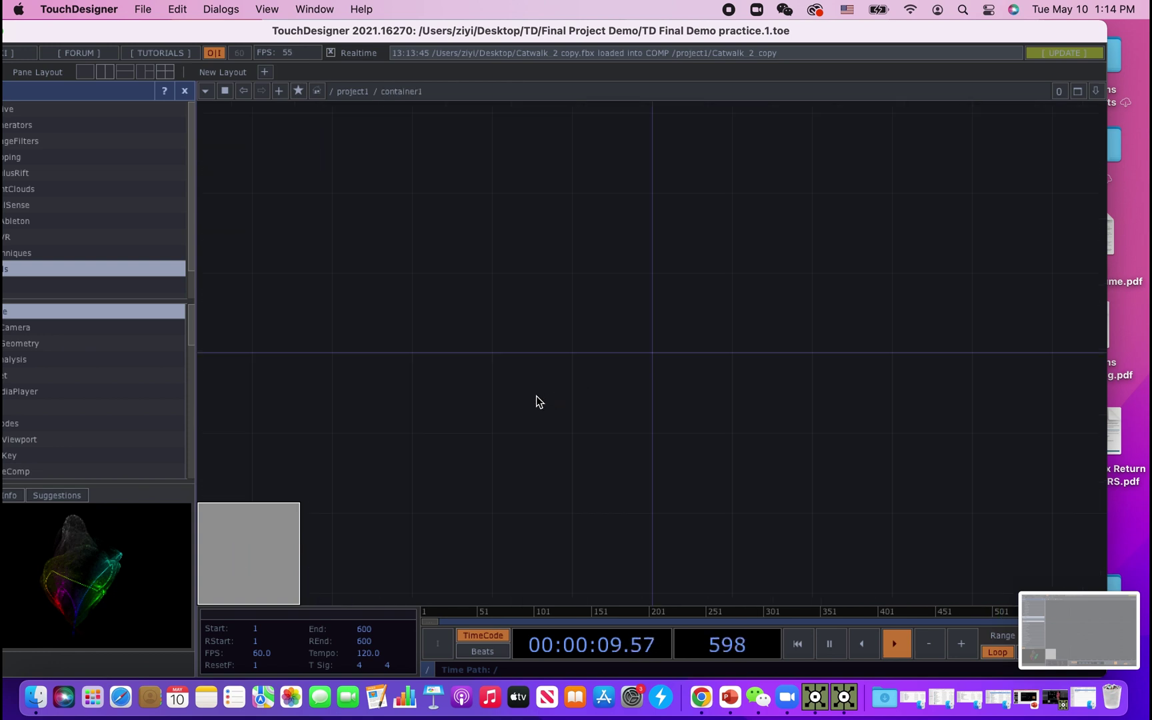
scroll(533, 363, "down", 3)
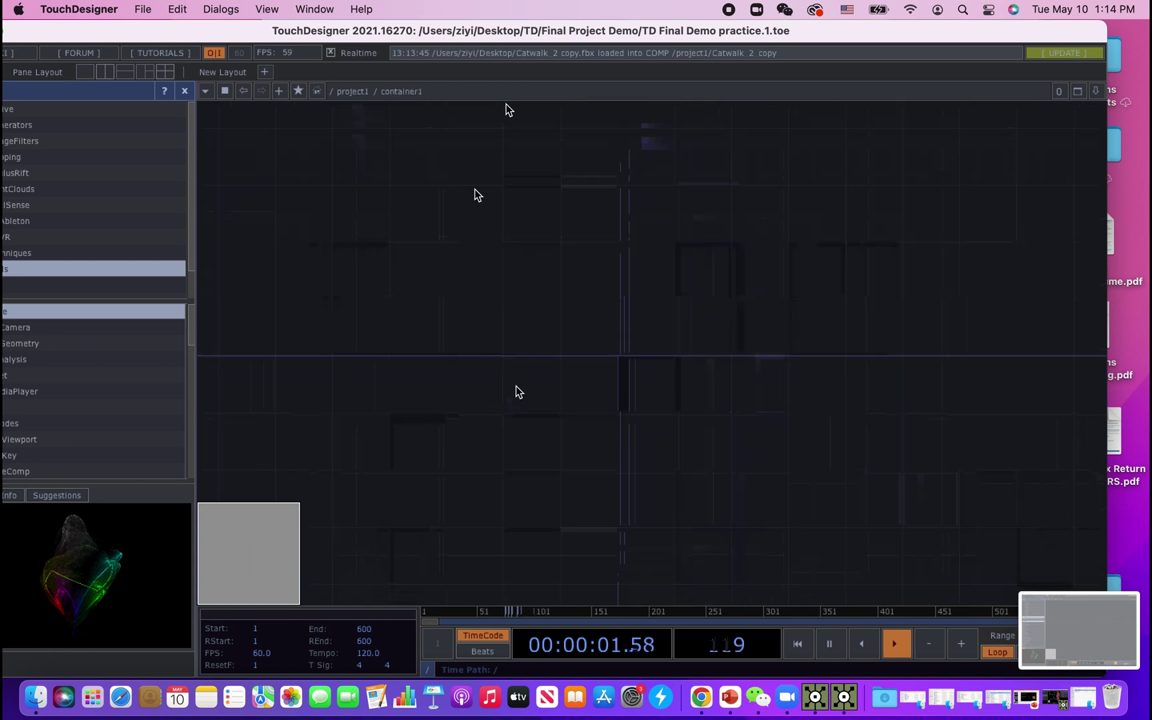
Add a Geometry COMP inside the container.
key("Tab")
type("geo")
key("Return")
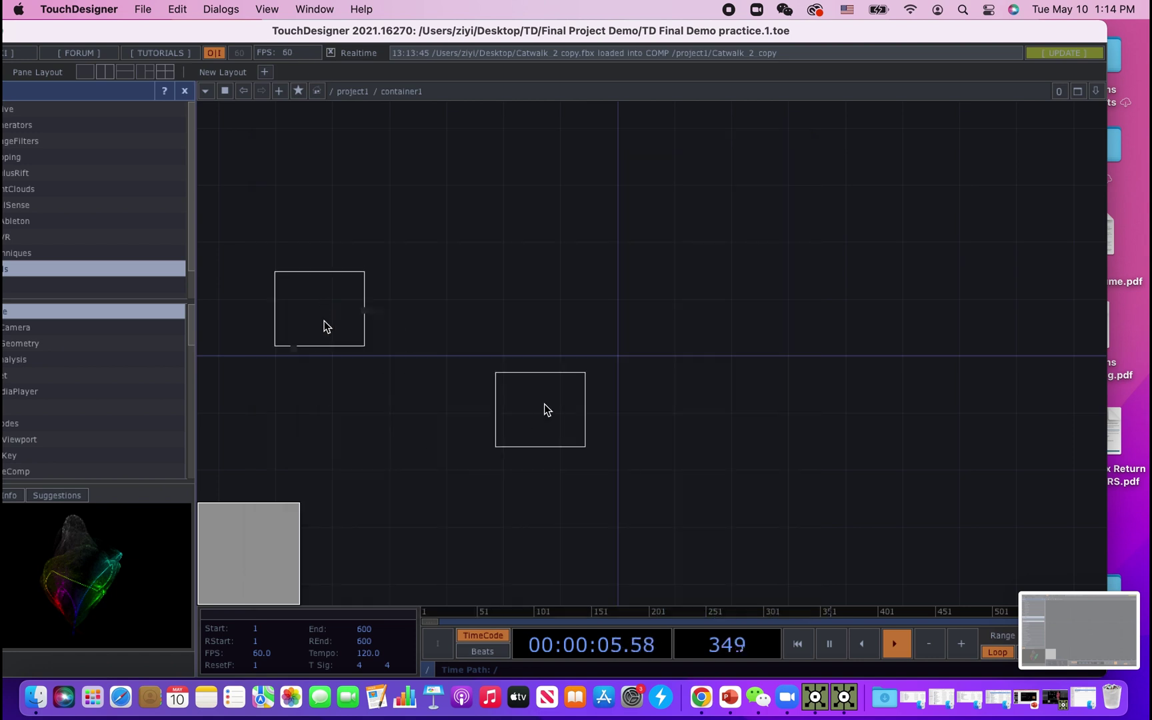
left_click(584, 378)
Add a Light COMP above the geometry component.
key("Tab")
type("lgi")
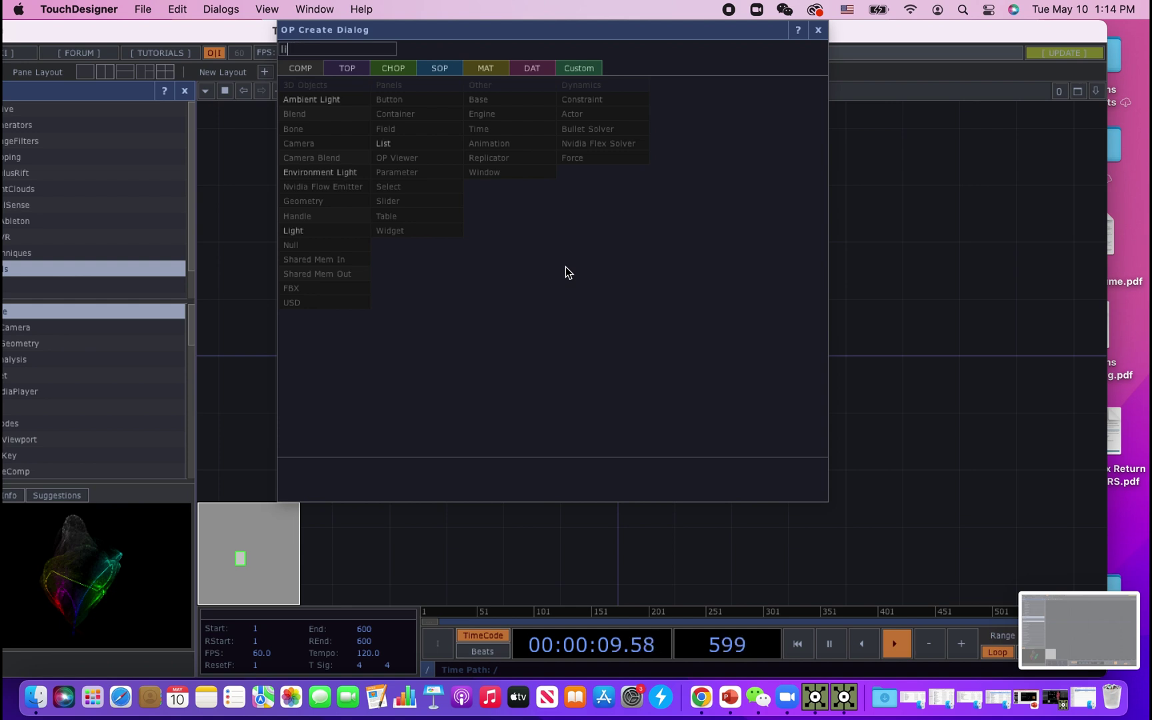
type("h")
left_click(318, 234)
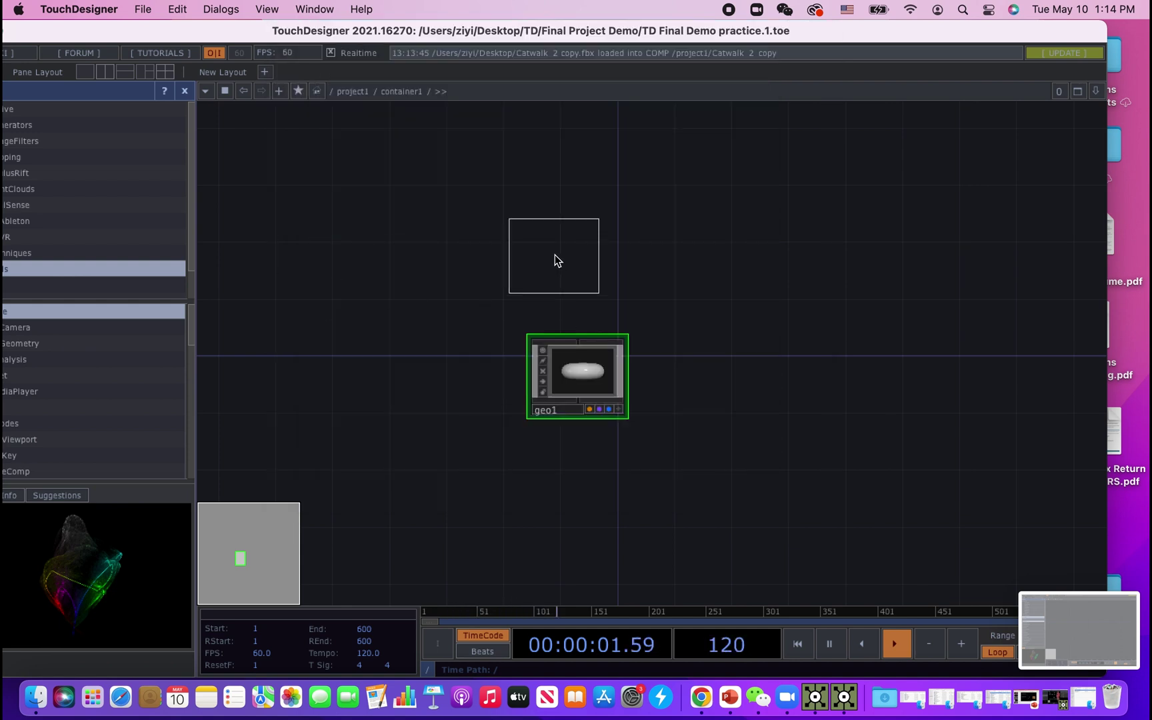
left_click(583, 259)
scroll(612, 390, "down", 3)
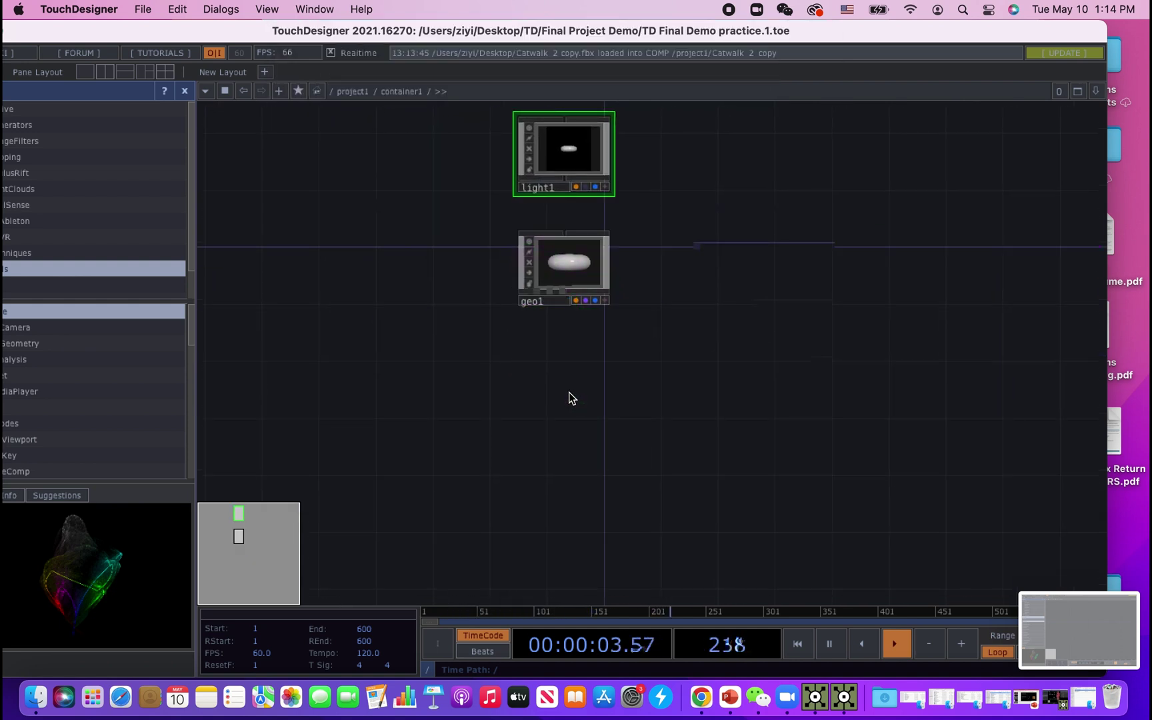
Add a Camera COMP below the geometry component.
key("Tab")
type("ca")
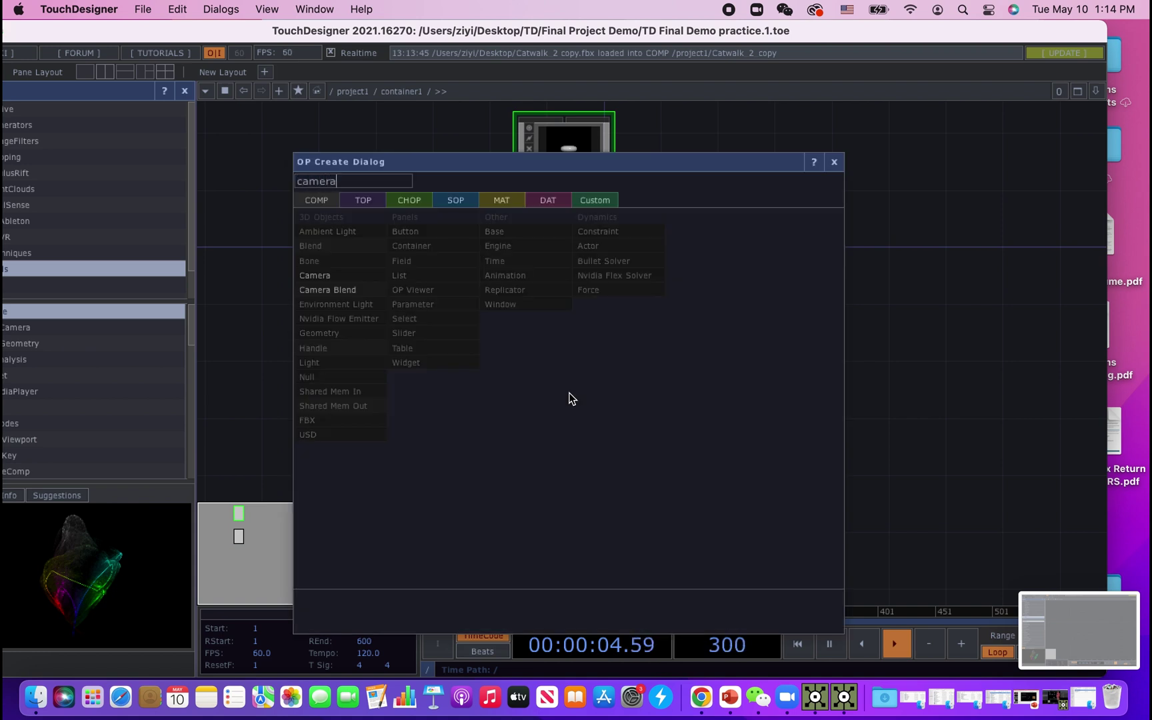
left_click(365, 277)
left_click(566, 380)
scroll(693, 433, "up", 2)
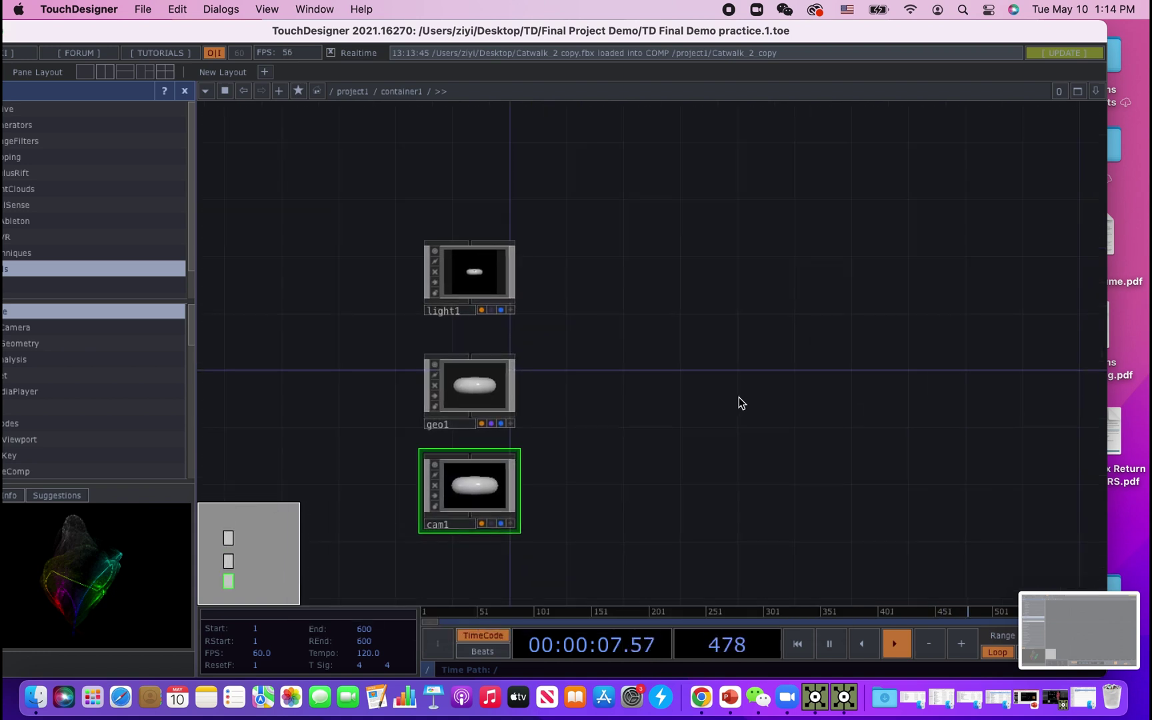
Add a Render TOP beside the light, geometry and camera components.
key("Tab")
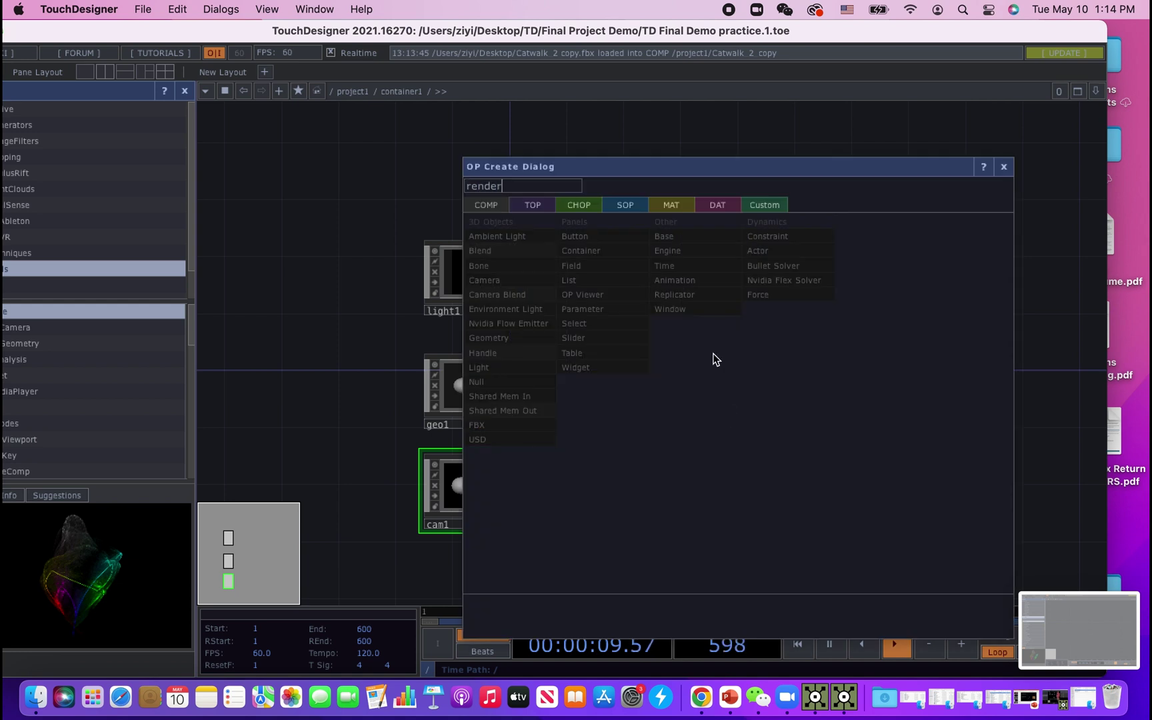
left_click(523, 204)
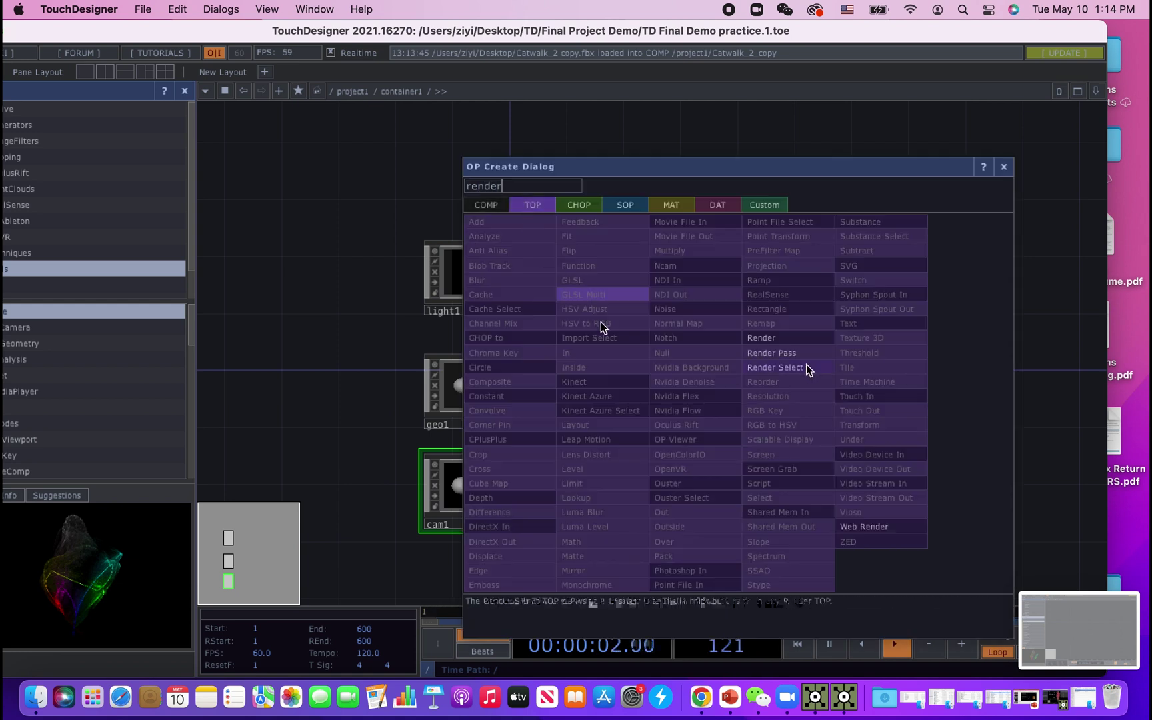
left_click(787, 337)
left_click(726, 398)
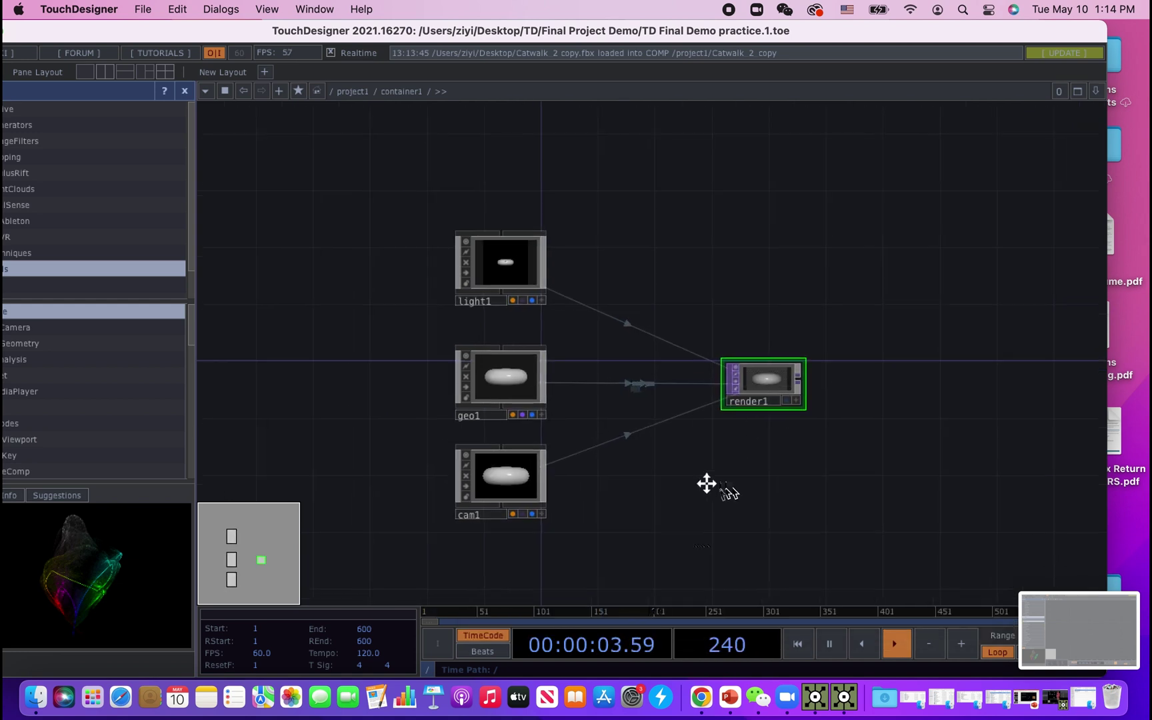
Replace the default torus inside geo1 with the Catwalk_2 copy.fbx file from the desktop.
double_click(506, 372)
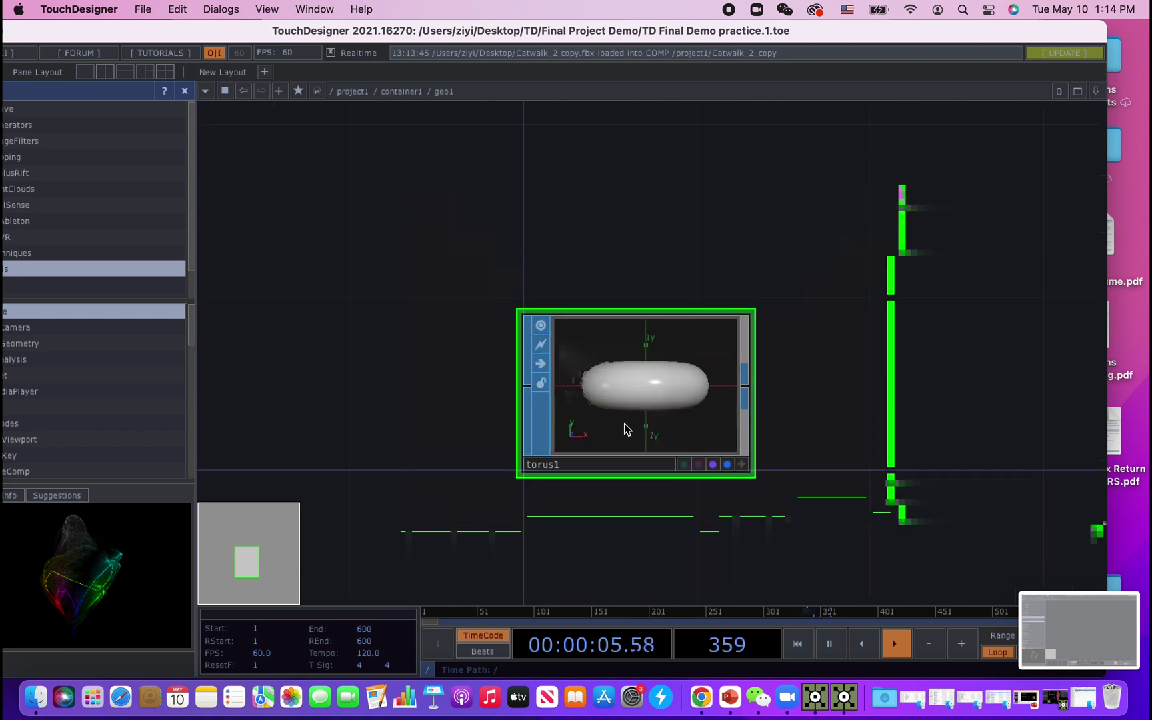
key("Delete")
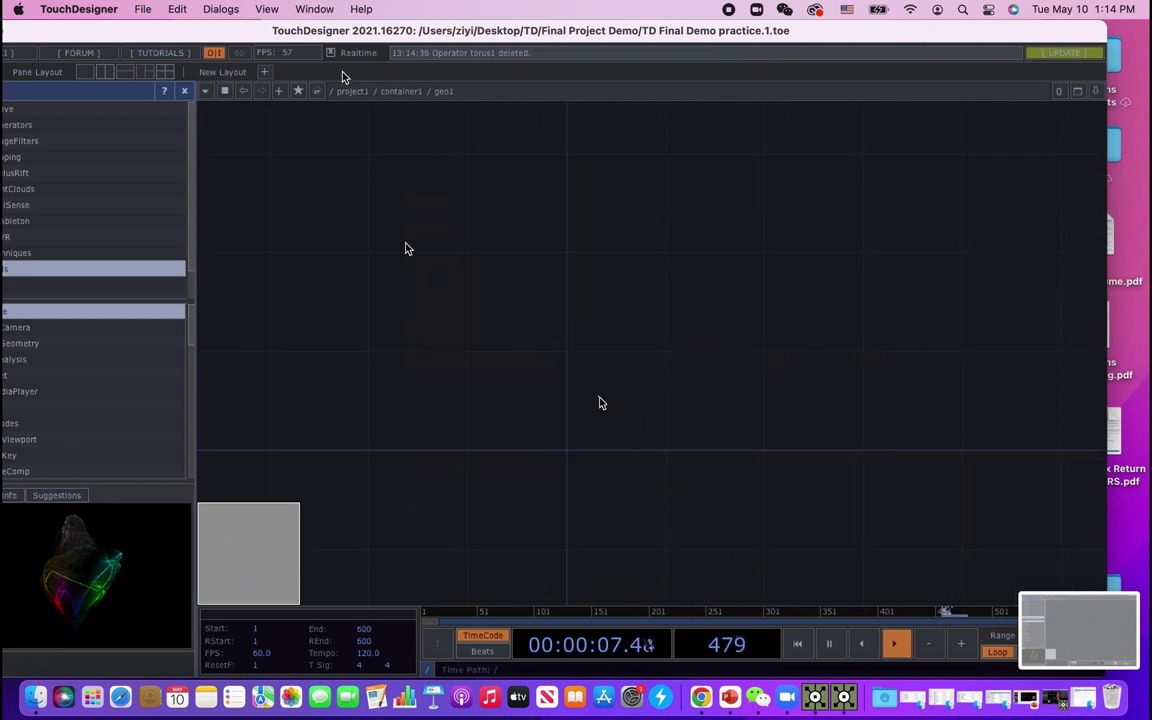
left_click_drag(338, 32, 637, 46)
left_click_drag(221, 471, 868, 399)
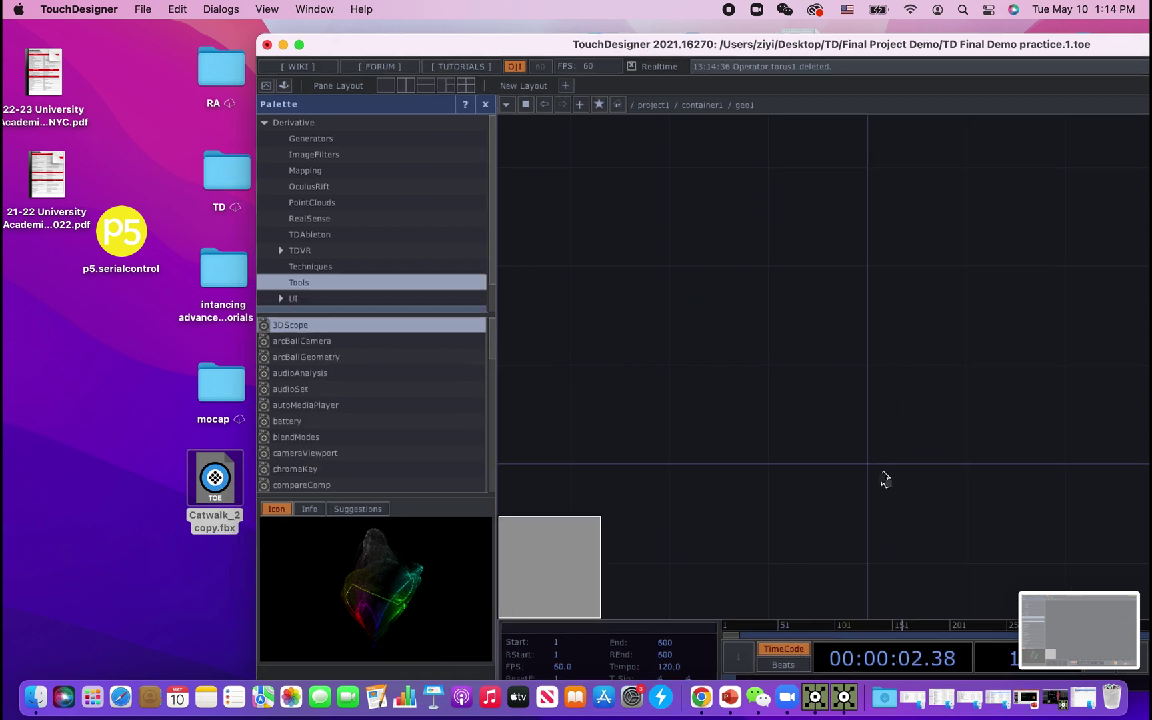
left_click_drag(918, 44, 635, 55)
scroll(748, 452, "down", 4)
scroll(749, 456, "down", 2)
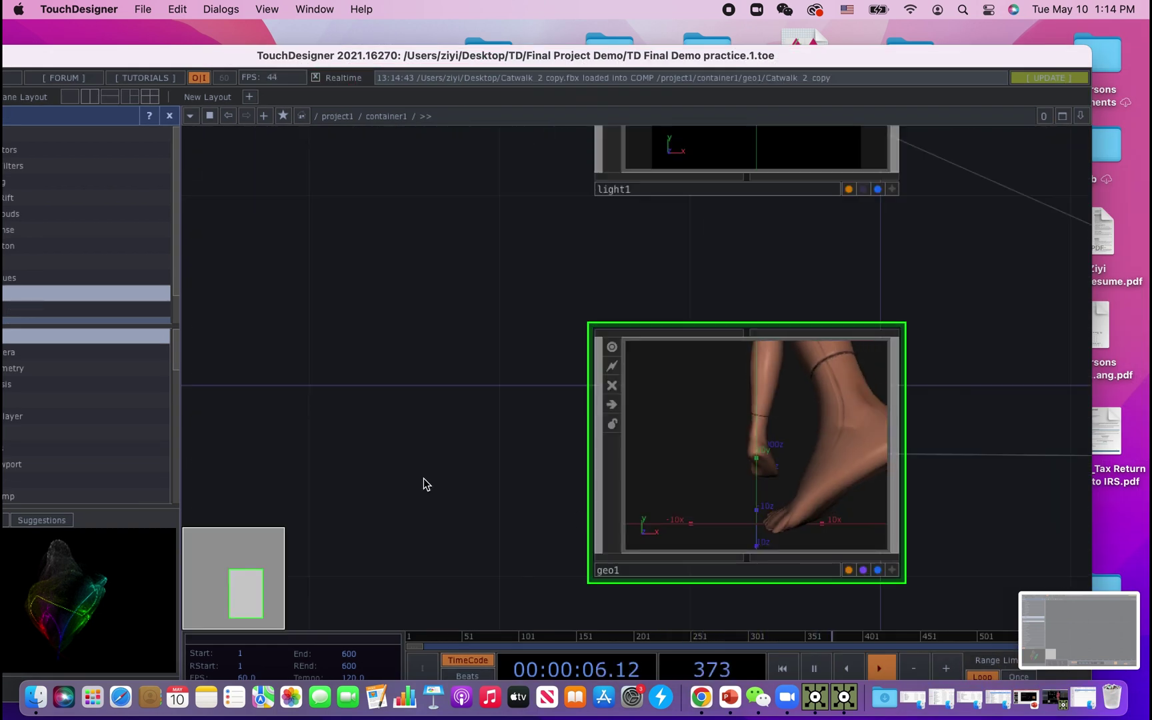
Bring the container's operators into view and show geo1's parameters.
scroll(439, 489, "down", 2)
left_click_drag(678, 537, 546, 417)
scroll(428, 369, "up", 2)
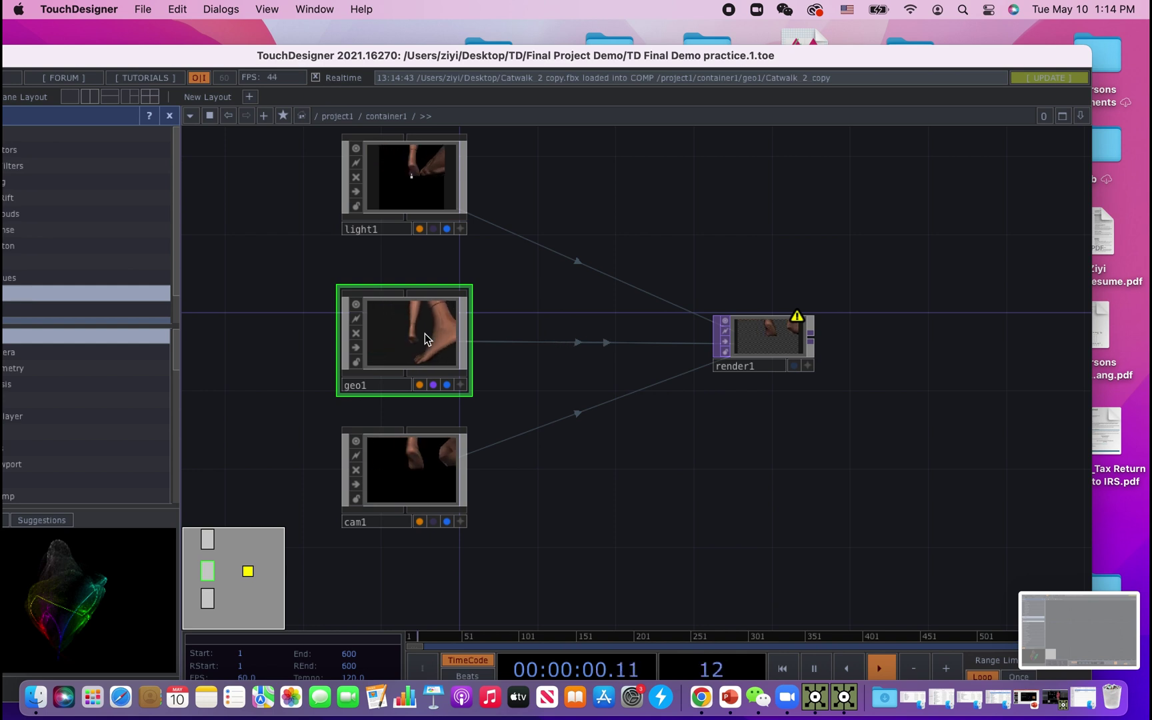
left_click_drag(567, 391, 562, 450)
key("p")
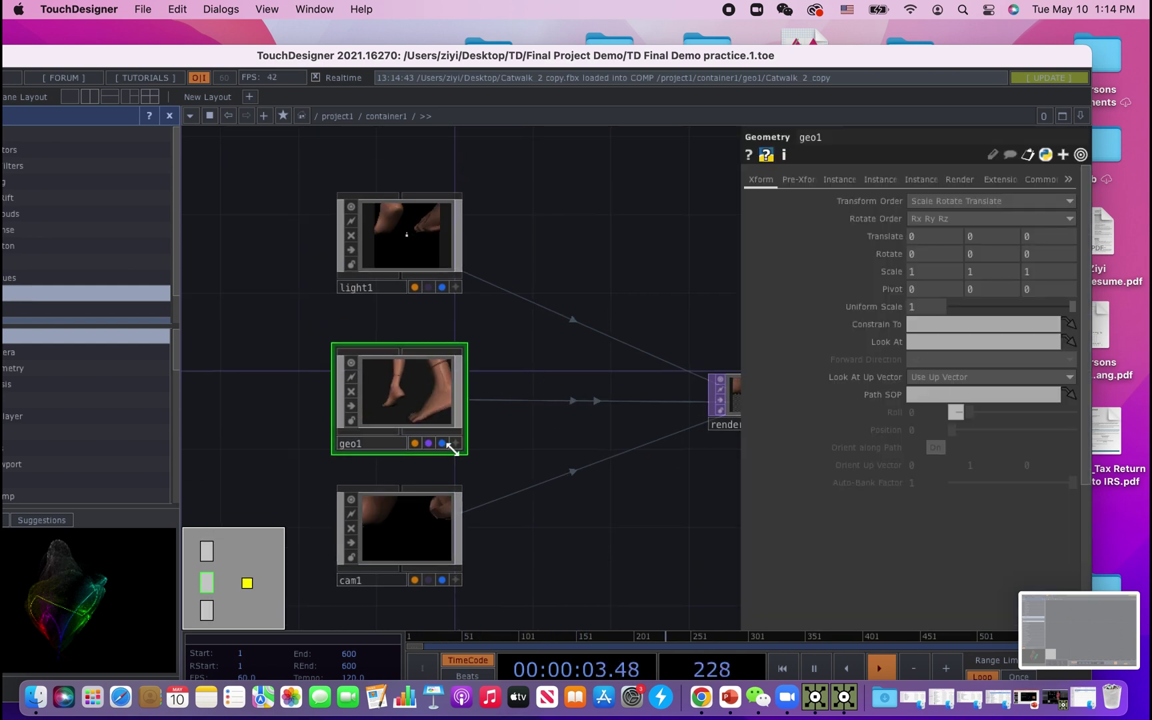
Activate geo1's viewer and reframe it so the whole walking figure fits.
scroll(453, 446, "up", 1)
scroll(453, 445, "up", 2)
left_click(456, 443)
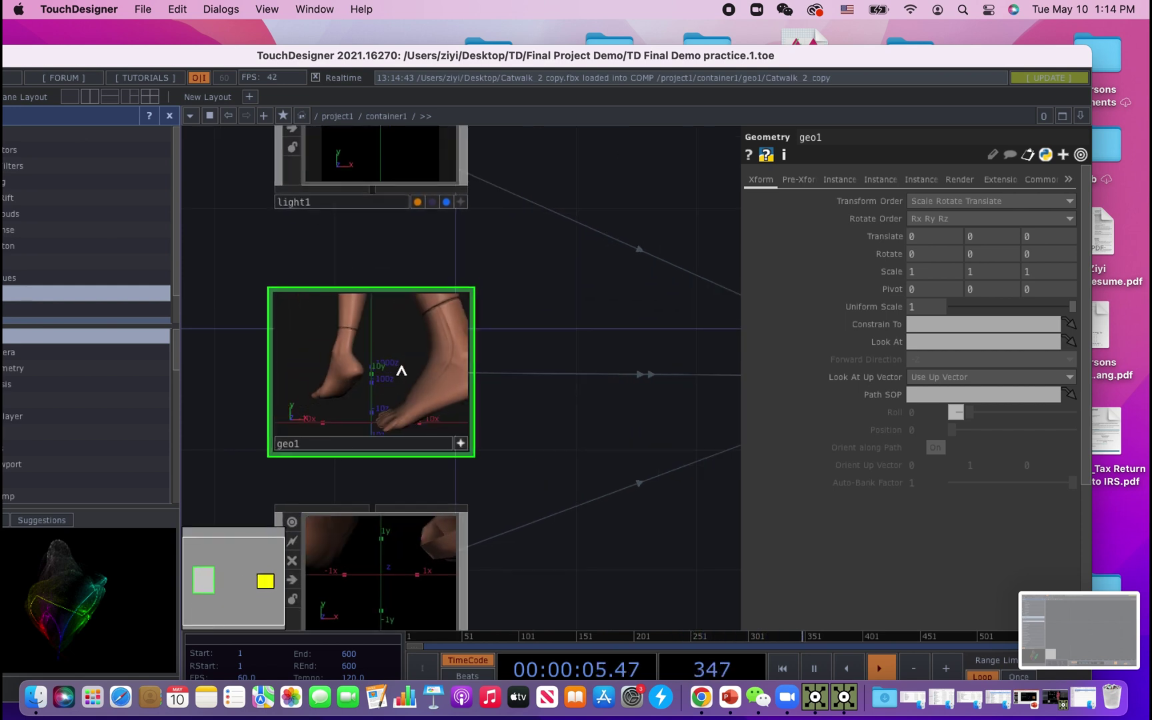
scroll(406, 374, "down", 2)
scroll(405, 375, "down", 3)
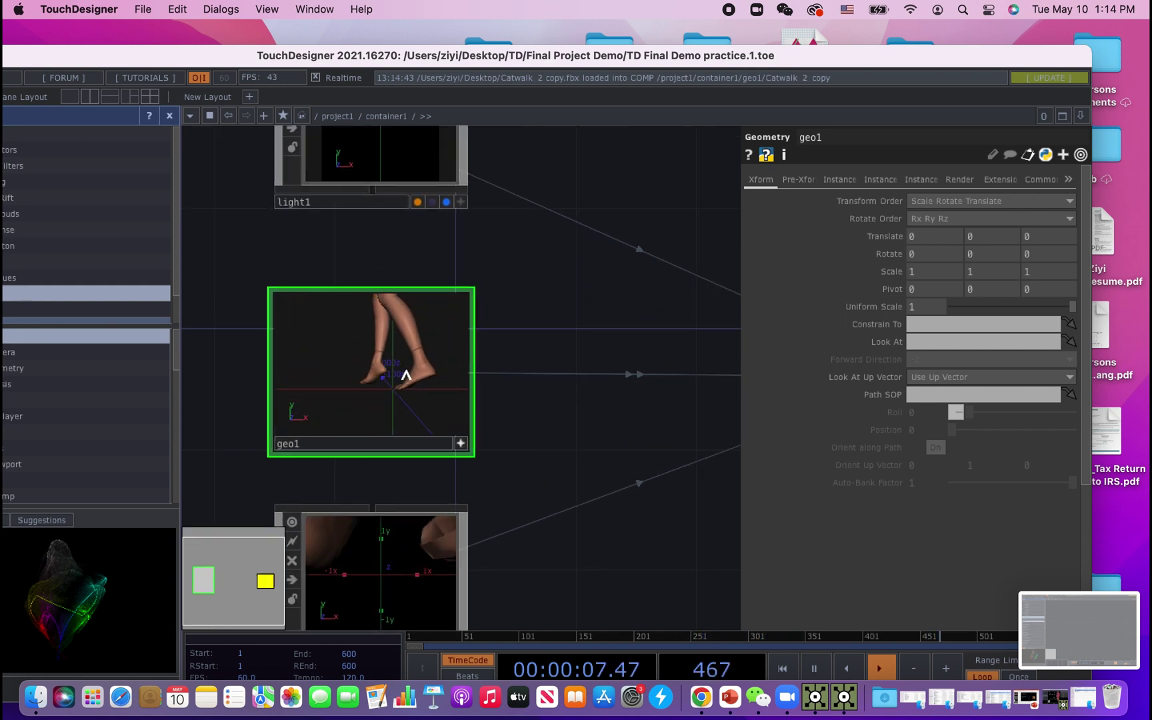
right_click_drag(406, 375, 398, 401)
scroll(398, 374, "down", 3)
right_click_drag(409, 328, 395, 354)
left_click_drag(537, 275, 559, 354)
Activate cam1's viewer and pull the camera back until the whole figure is in frame.
scroll(552, 386, "down", 5)
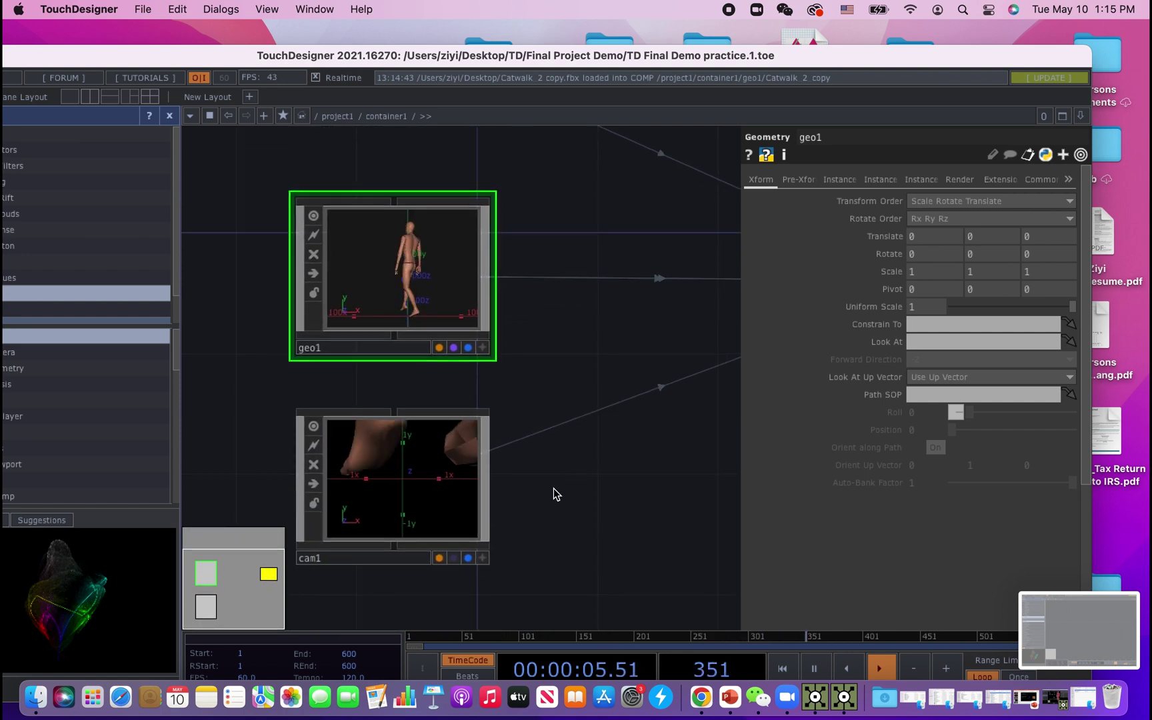
scroll(559, 407, "down", 2)
scroll(559, 406, "down", 2)
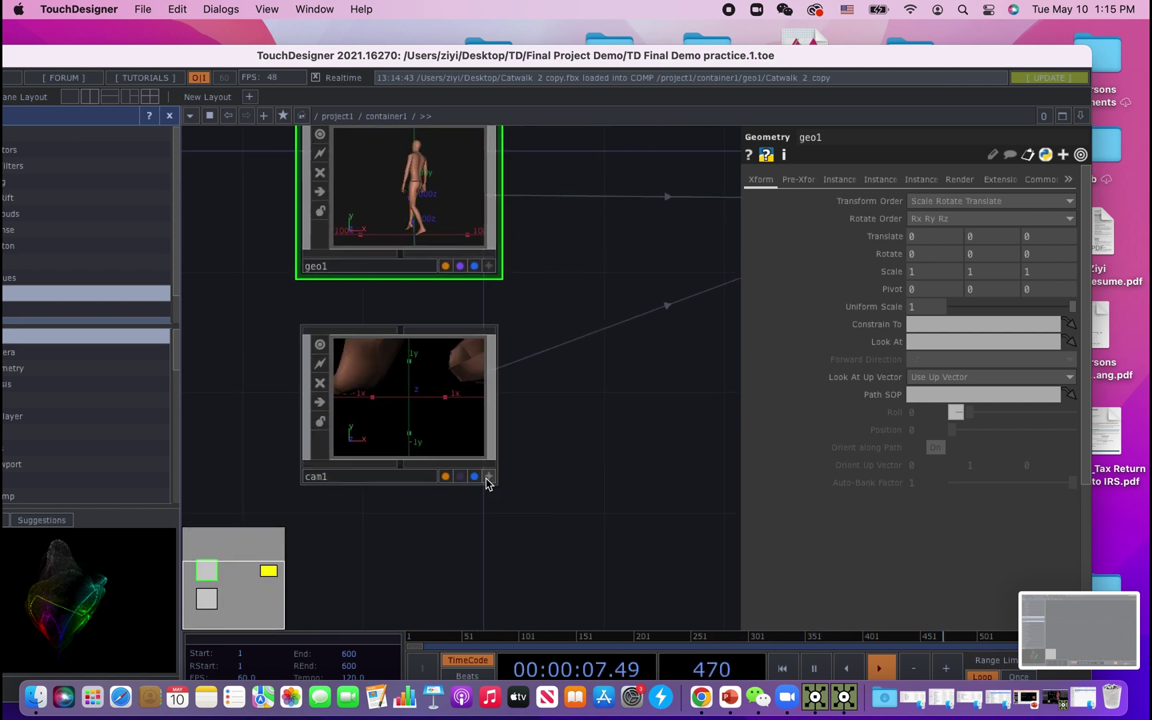
left_click(489, 477)
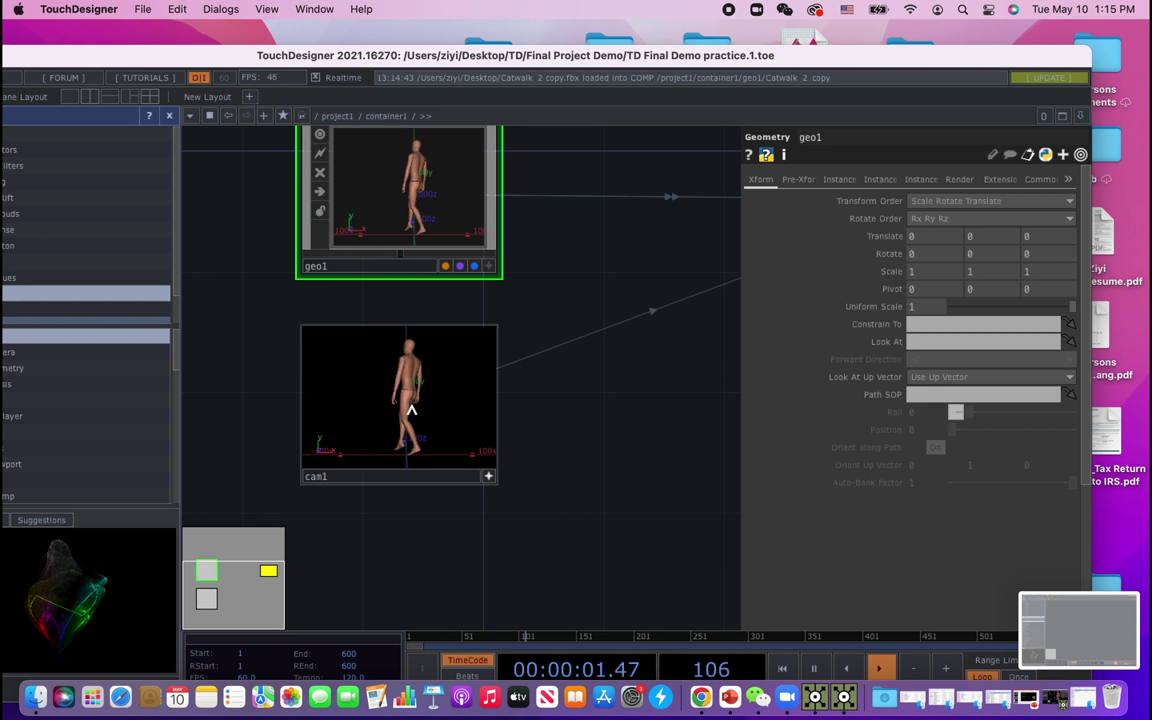
Activate light1's viewer and move the light back until its view takes in the whole figure.
scroll(552, 400, "up", 6)
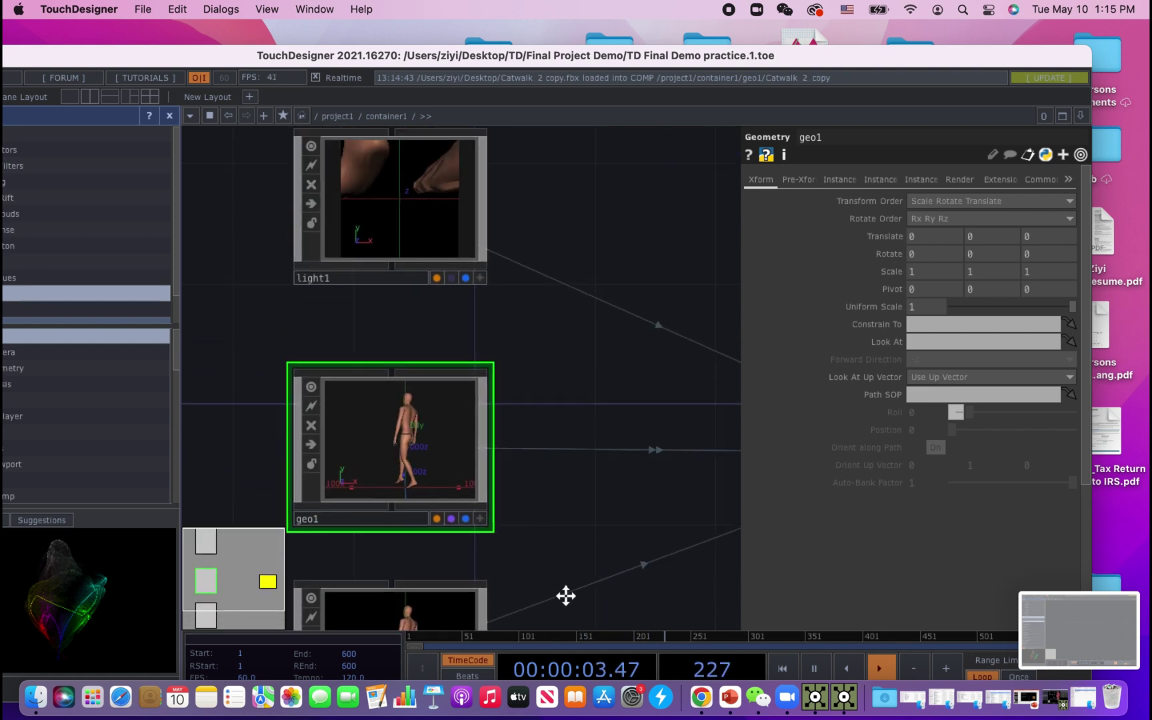
scroll(566, 599, "up", 2)
scroll(420, 284, "down", 2)
scroll(460, 378, "up", 3)
left_click(475, 348)
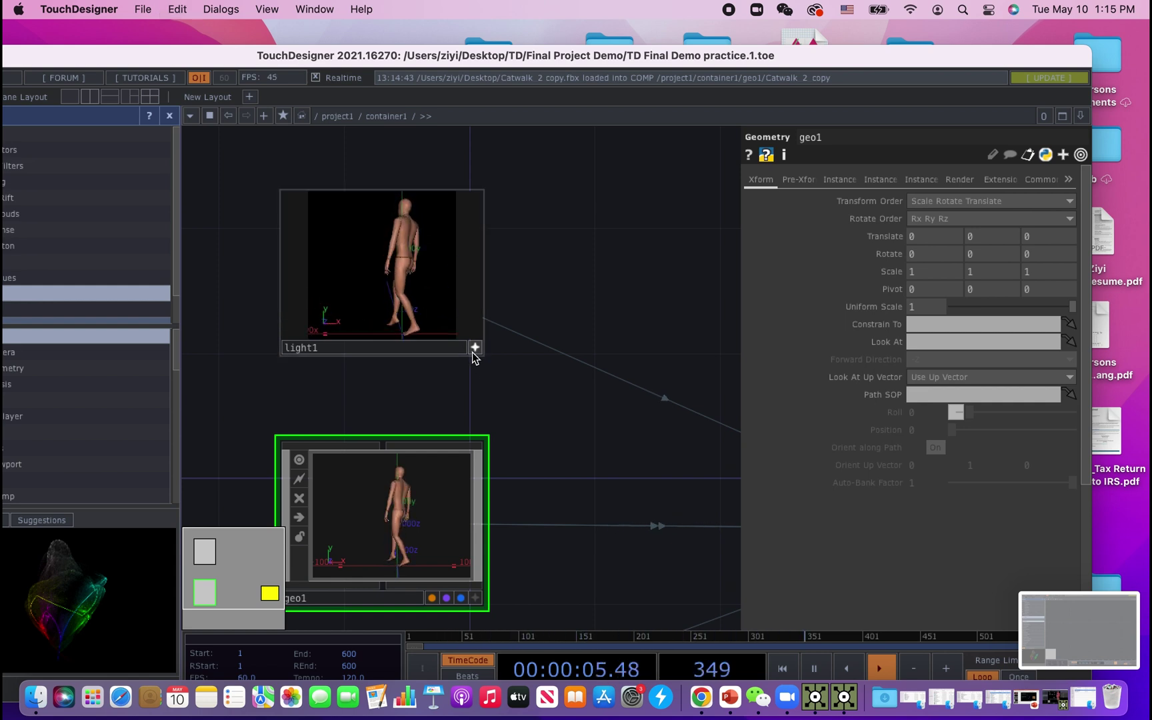
Examine the walking figure in render1's output inside the container.
key("h")
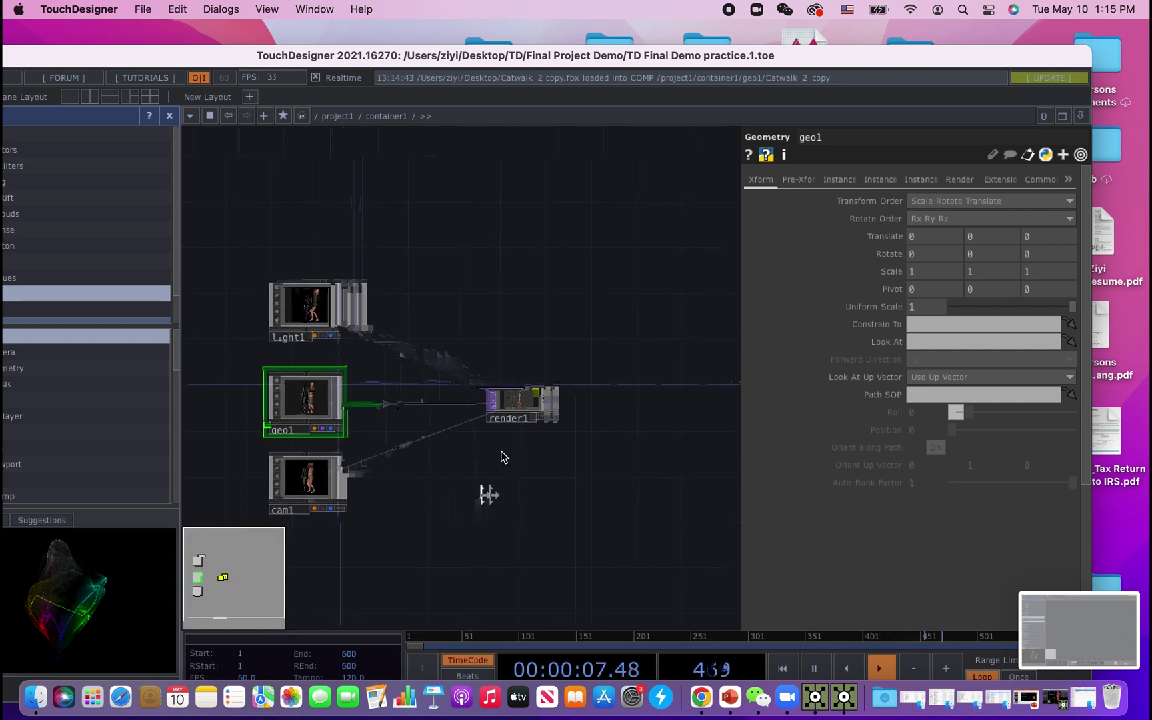
scroll(514, 411, "up", 8)
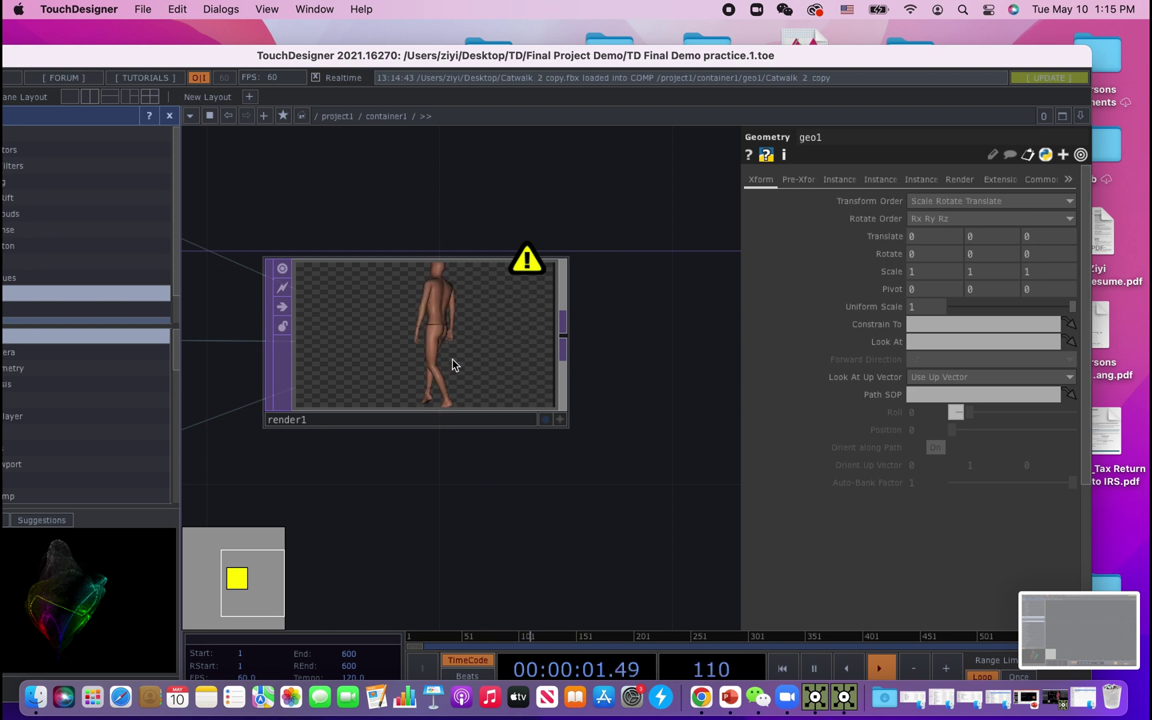
left_click_drag(498, 465, 591, 478)
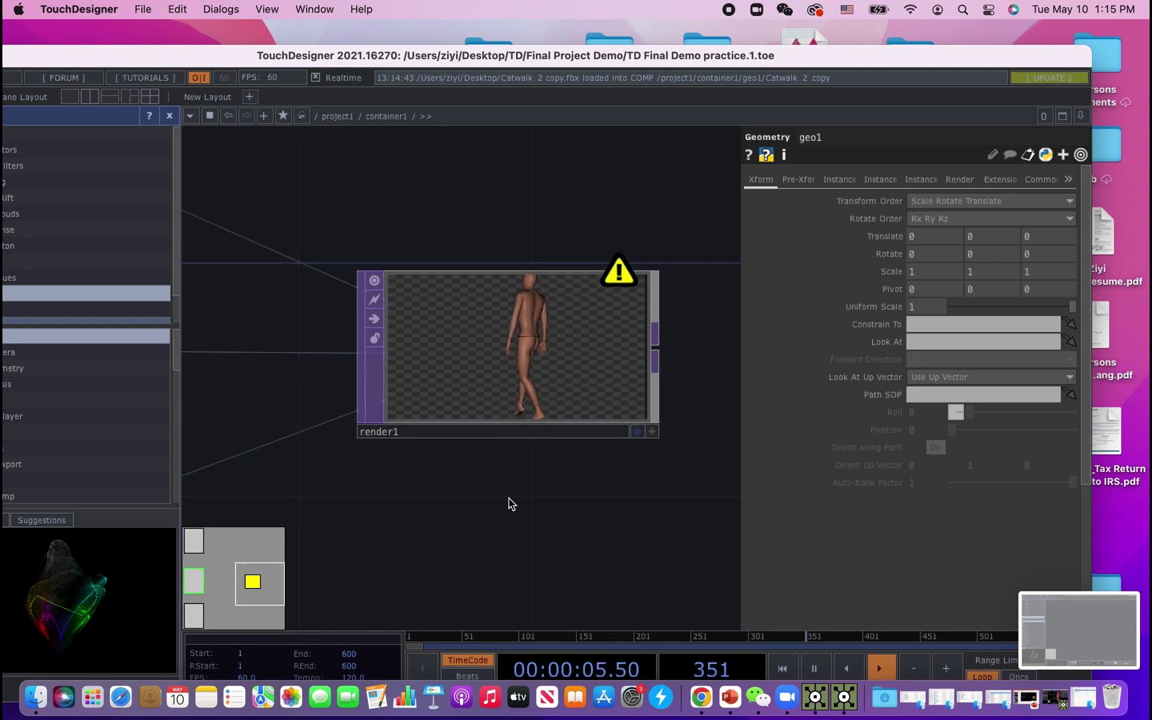
scroll(509, 498, "down", 5)
Activate the viewer of cam1 inside container1.
left_click_drag(503, 505, 653, 486)
scroll(407, 453, "left", 5)
scroll(439, 507, "down", 5)
scroll(426, 465, "up", 3)
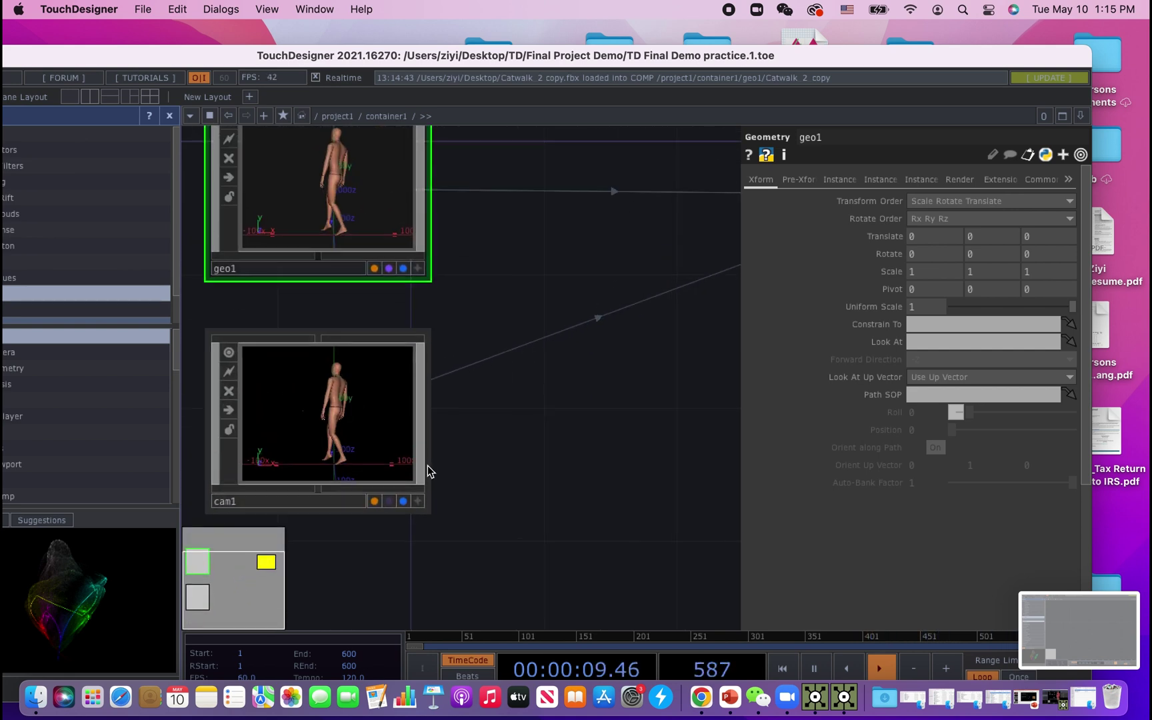
scroll(331, 433, "down", 2)
left_click(416, 505)
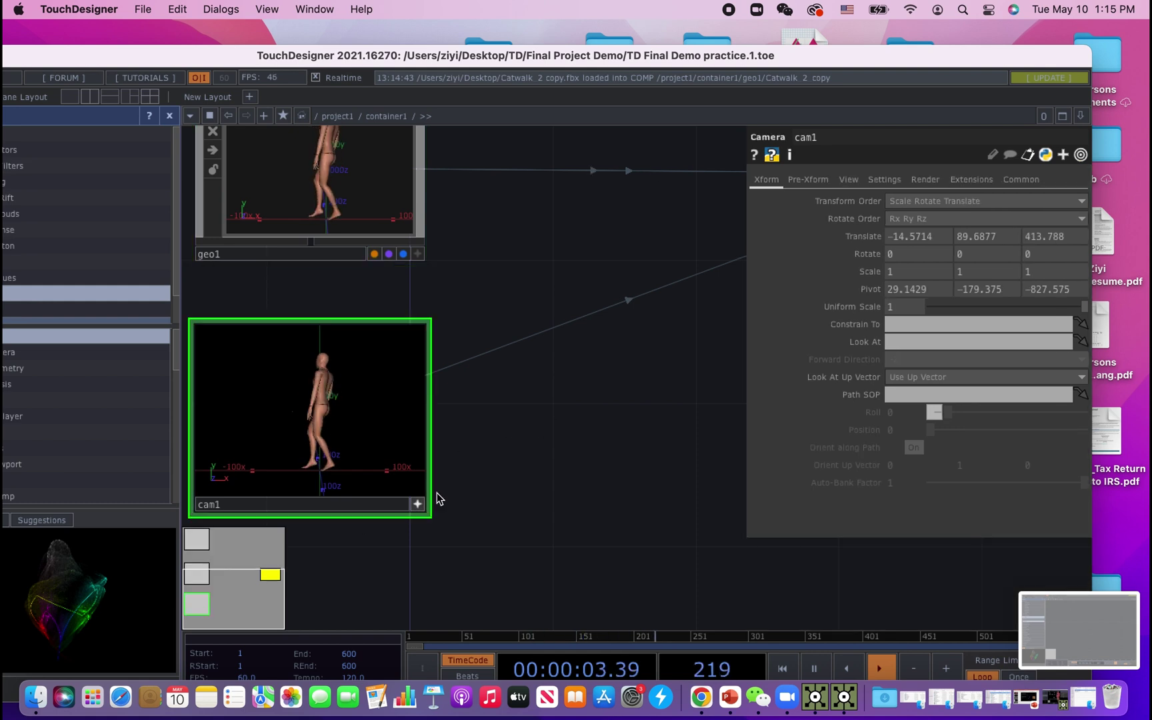
Go up to the project1 level and delete the Catwalk 2 copy operator next to container1.
scroll(452, 522, "right", 10)
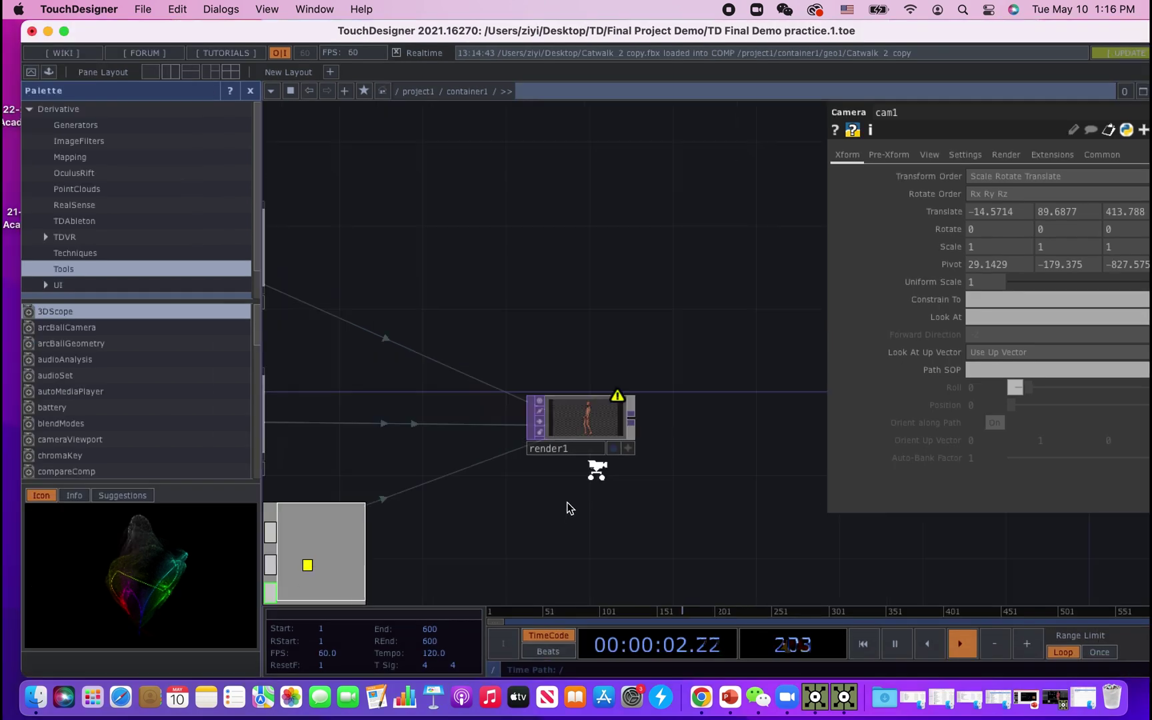
scroll(586, 480, "down", 10)
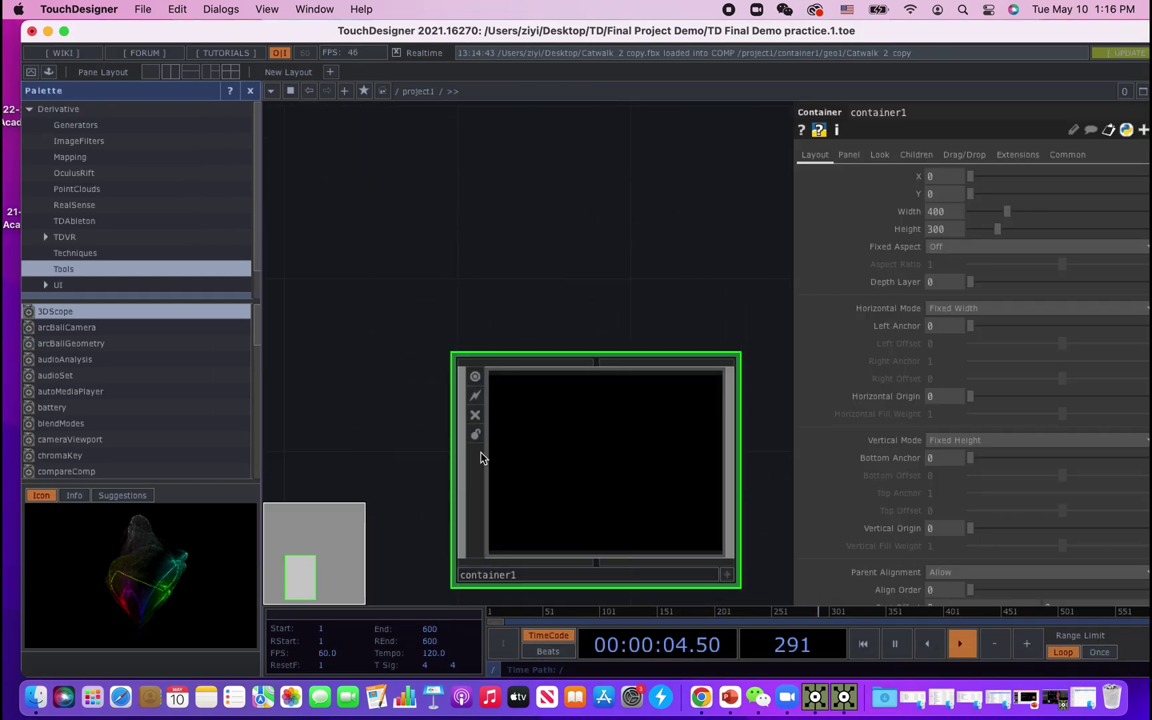
scroll(480, 452, "down", 5)
left_click(431, 376)
key("Delete")
Inside container1, add an Out TOP wired to render1's output and place it beside render1.
scroll(527, 427, "up", 3)
left_click_drag(528, 458, 437, 489)
scroll(435, 366, "up", 10)
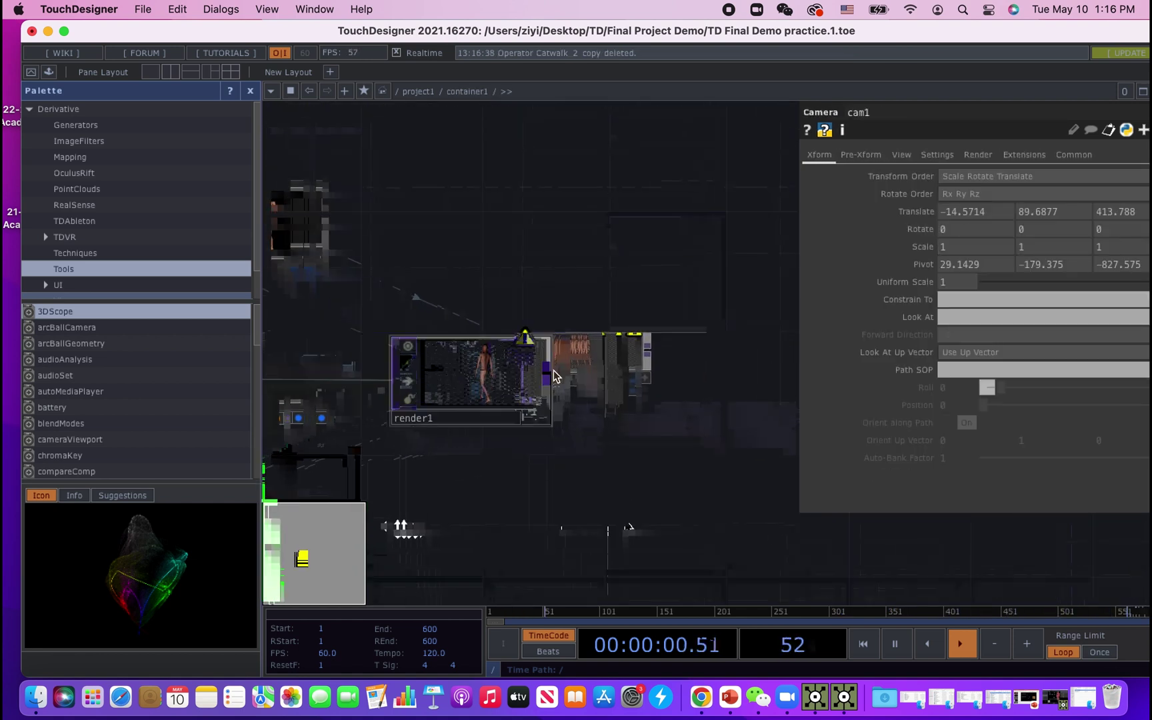
right_click(546, 372)
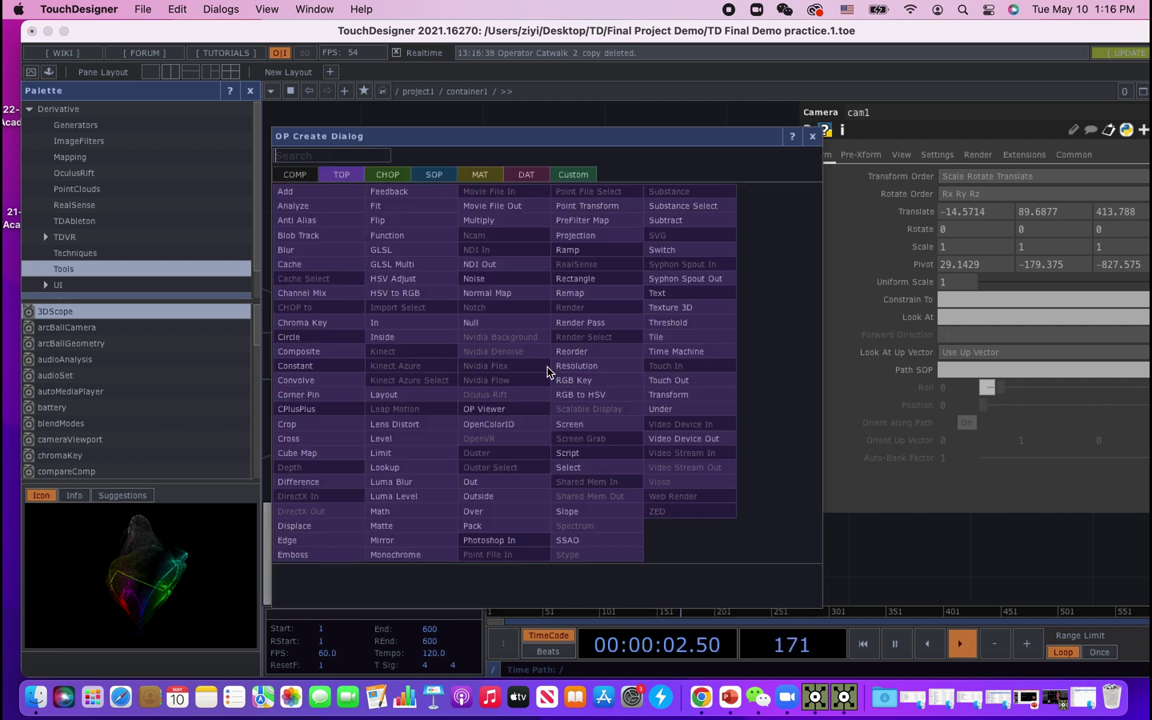
type("out")
left_click(472, 482)
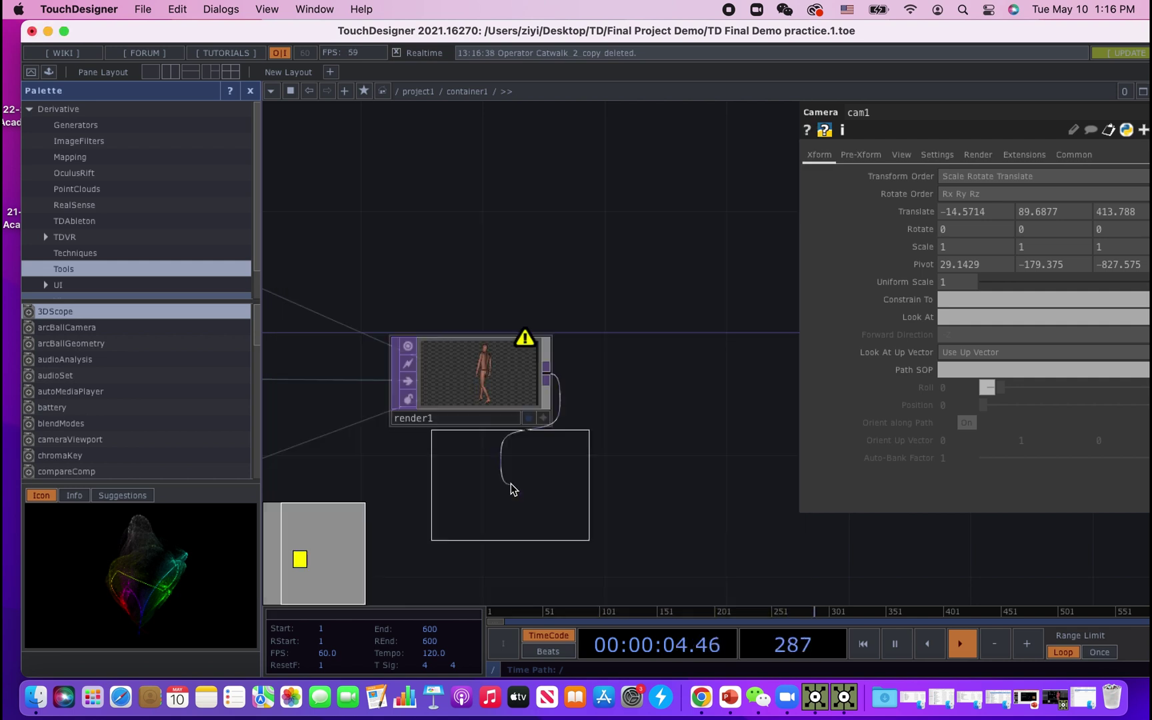
left_click(745, 378)
left_click_drag(723, 491, 598, 490)
Return to the project1 level and add a Null TOP wired to container1's output.
scroll(597, 490, "down", 10)
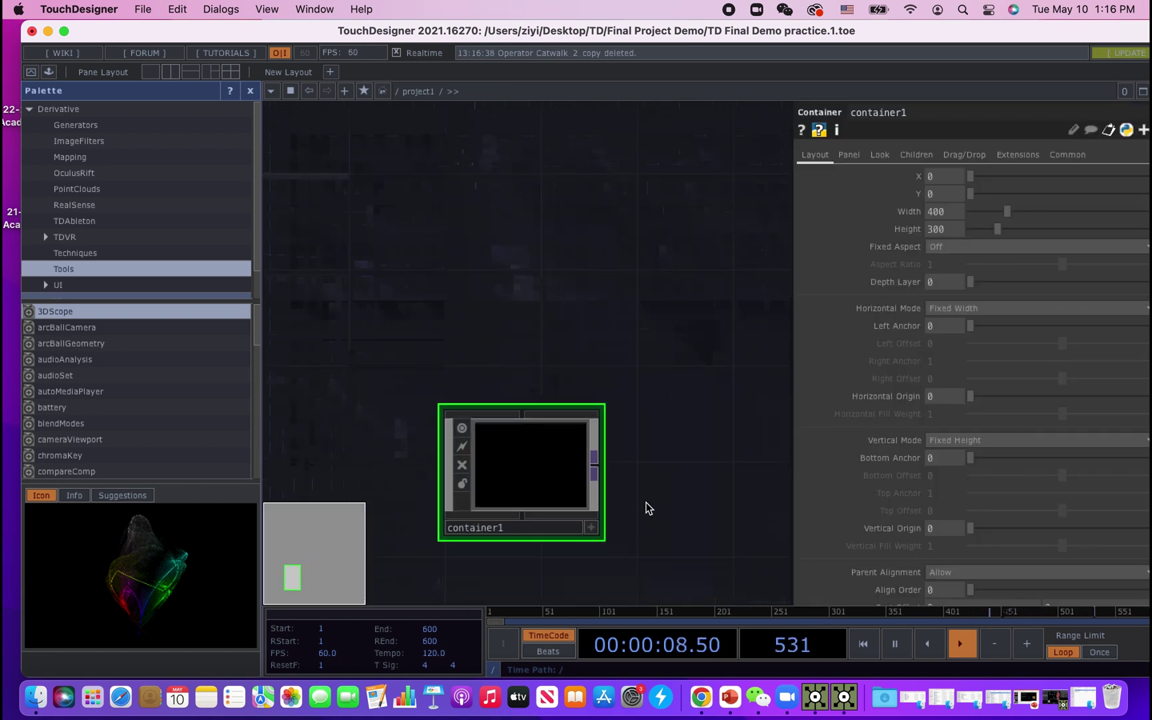
left_click_drag(608, 476, 475, 453)
scroll(468, 473, "down", 3)
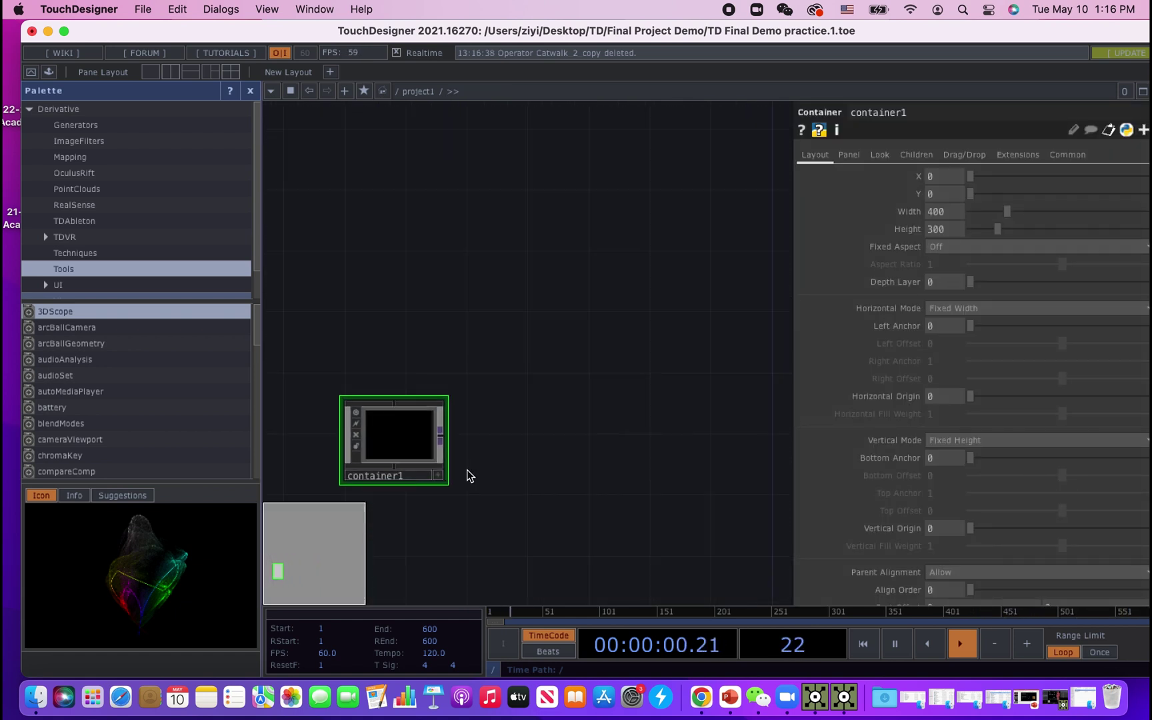
right_click(443, 441)
type("null")
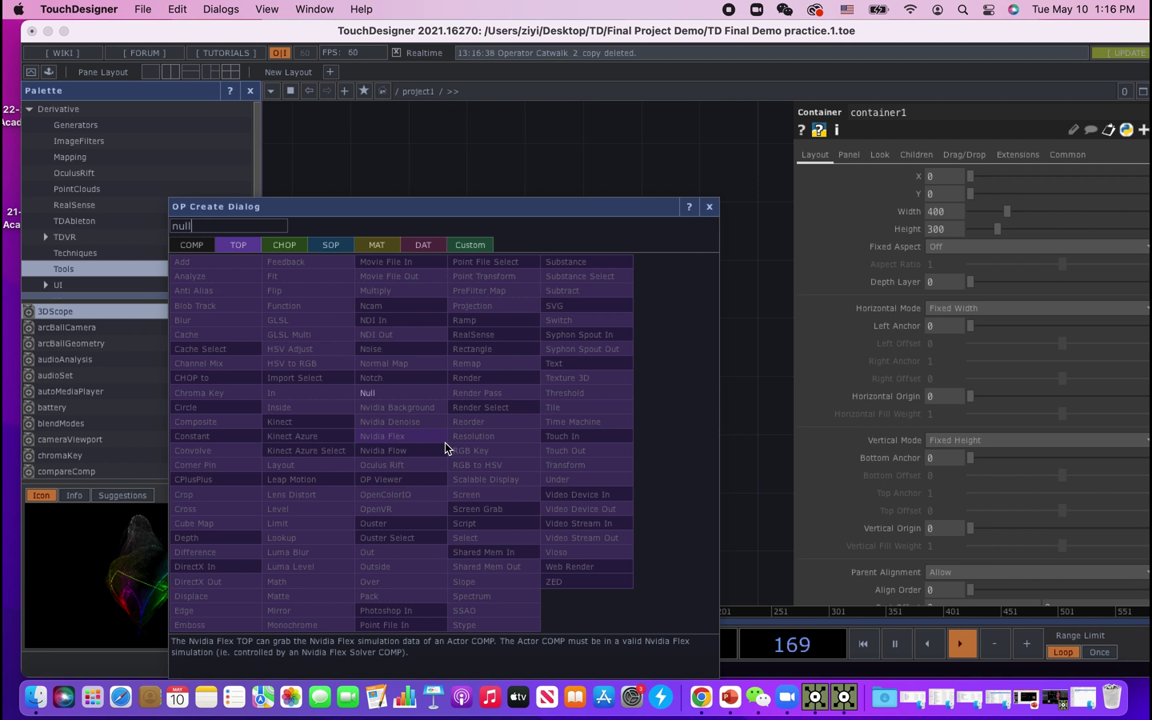
left_click(419, 395)
left_click(586, 448)
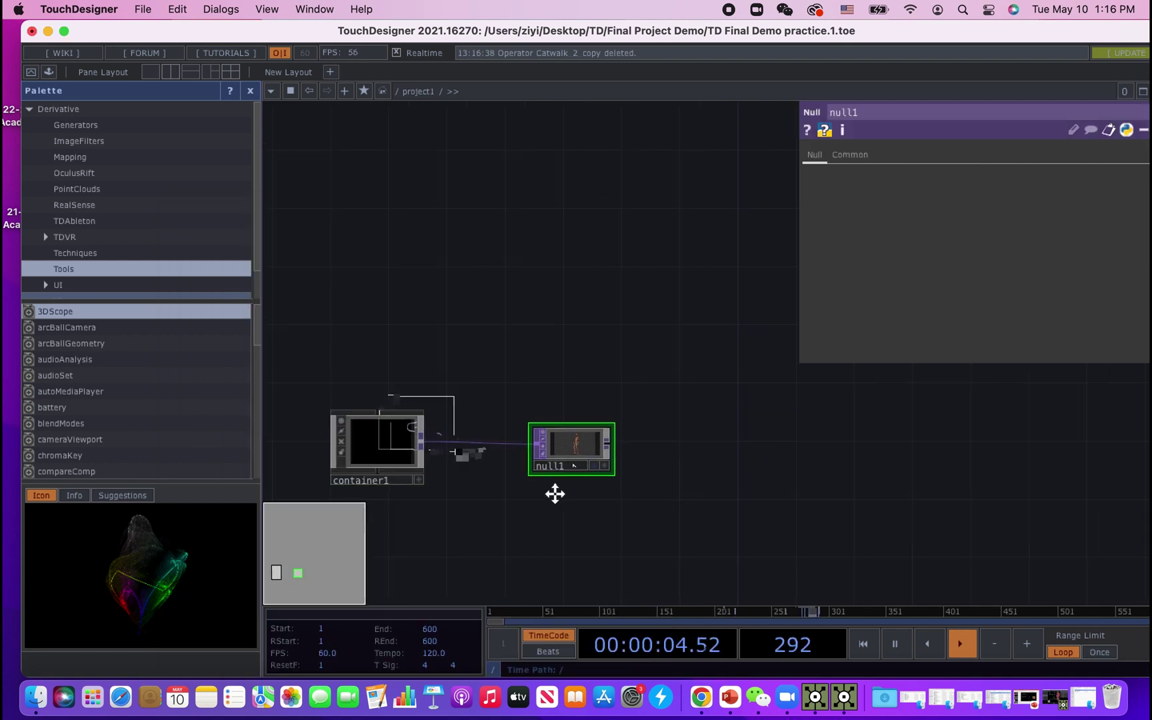
Add a Sphere SOP in the empty network area above container1 and its null.
scroll(542, 419, "up", 6)
scroll(633, 406, "down", 8)
left_click_drag(555, 285, 636, 372)
scroll(635, 379, "down", 2)
left_click_drag(752, 516, 650, 491)
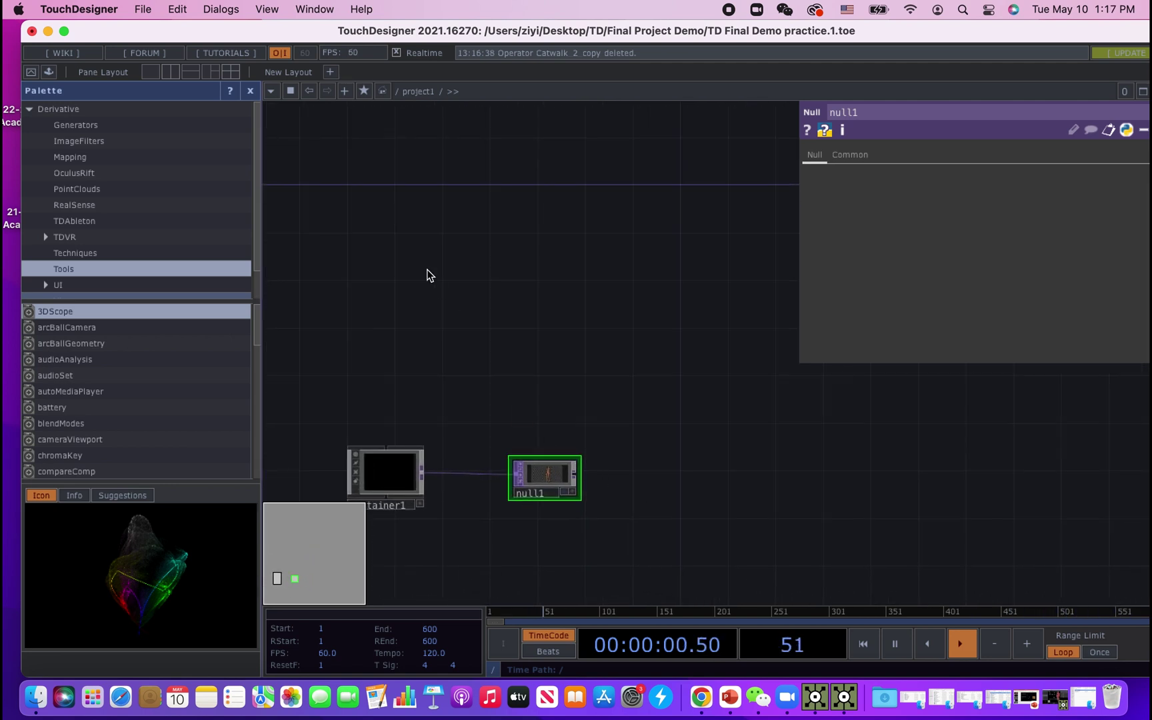
key("Tab")
left_click(303, 80)
left_click(470, 246)
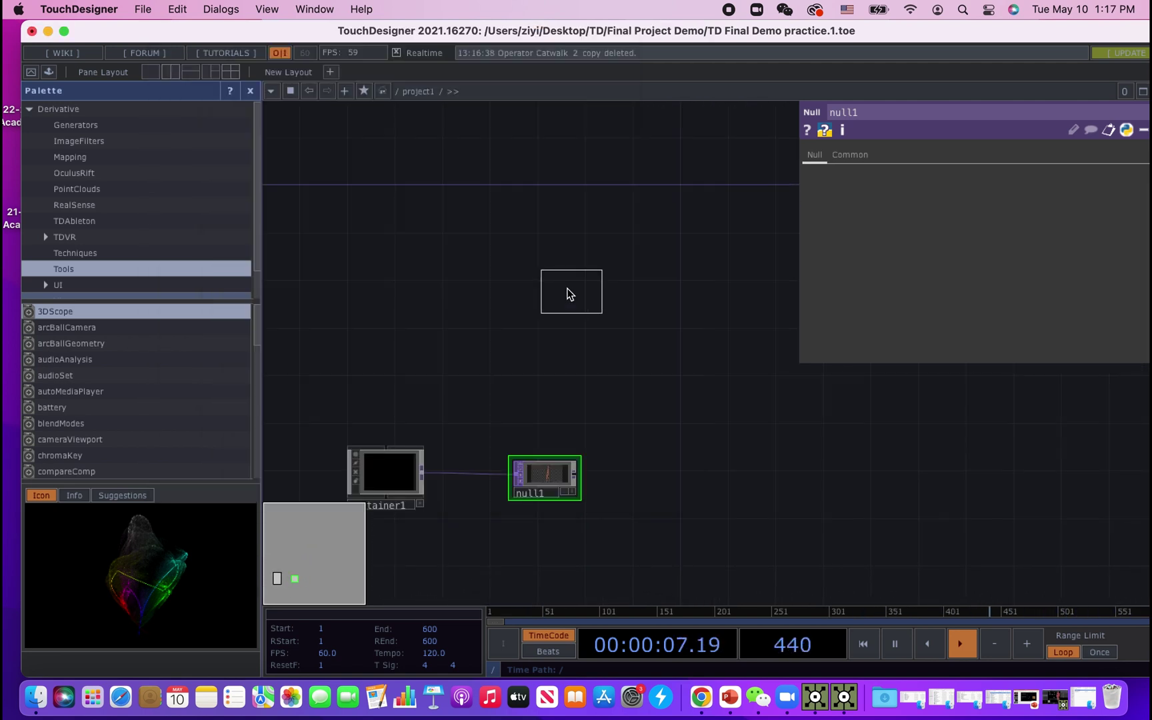
left_click(512, 286)
Add a Geometry COMP wired to sphere1's output and place it beside the sphere.
scroll(597, 326, "up", 5)
left_click_drag(599, 311, 576, 366)
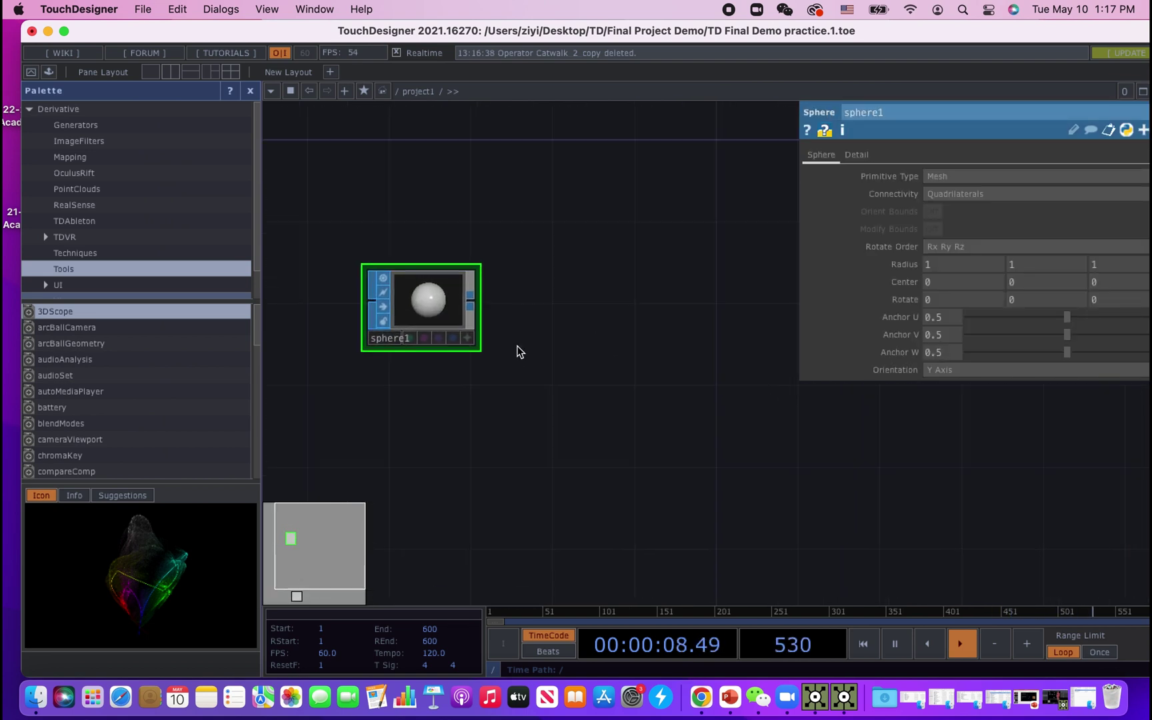
right_click(467, 310)
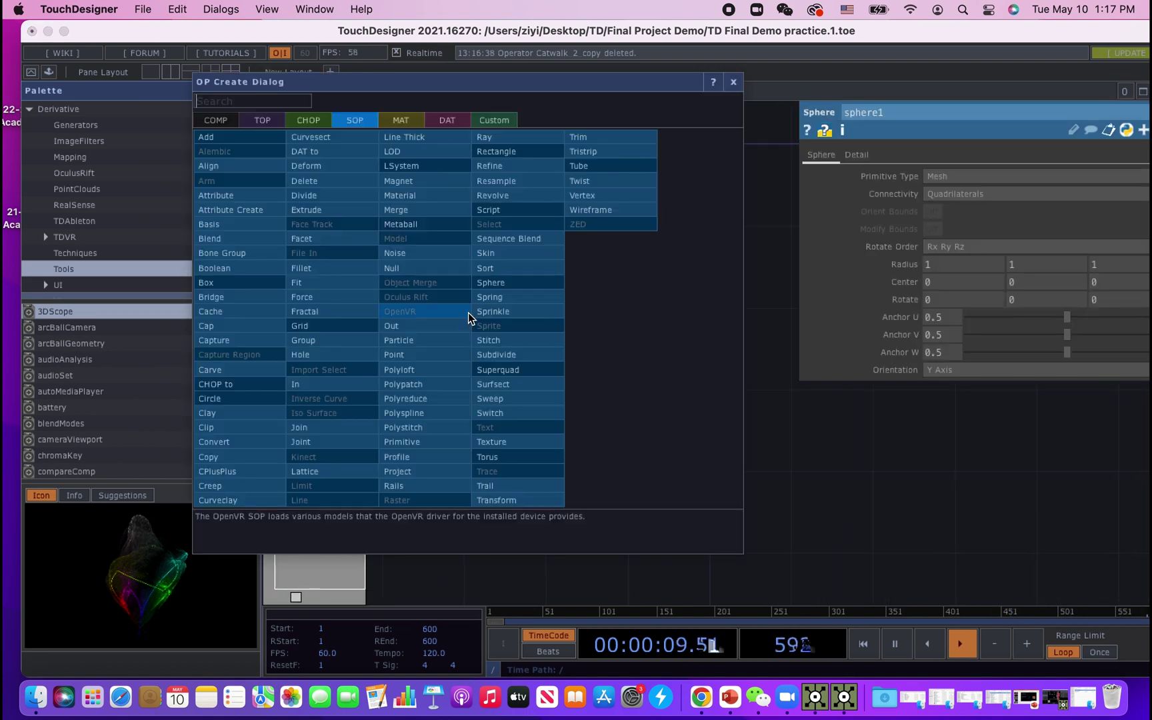
left_click(222, 122)
type("geo")
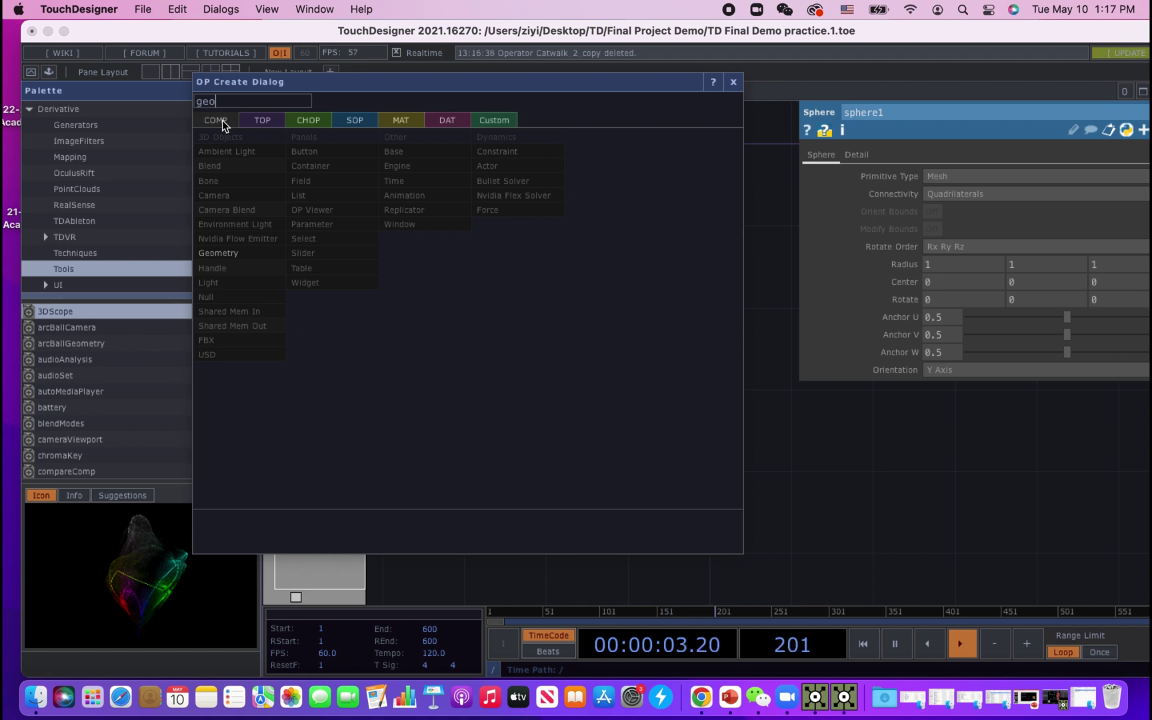
left_click(244, 253)
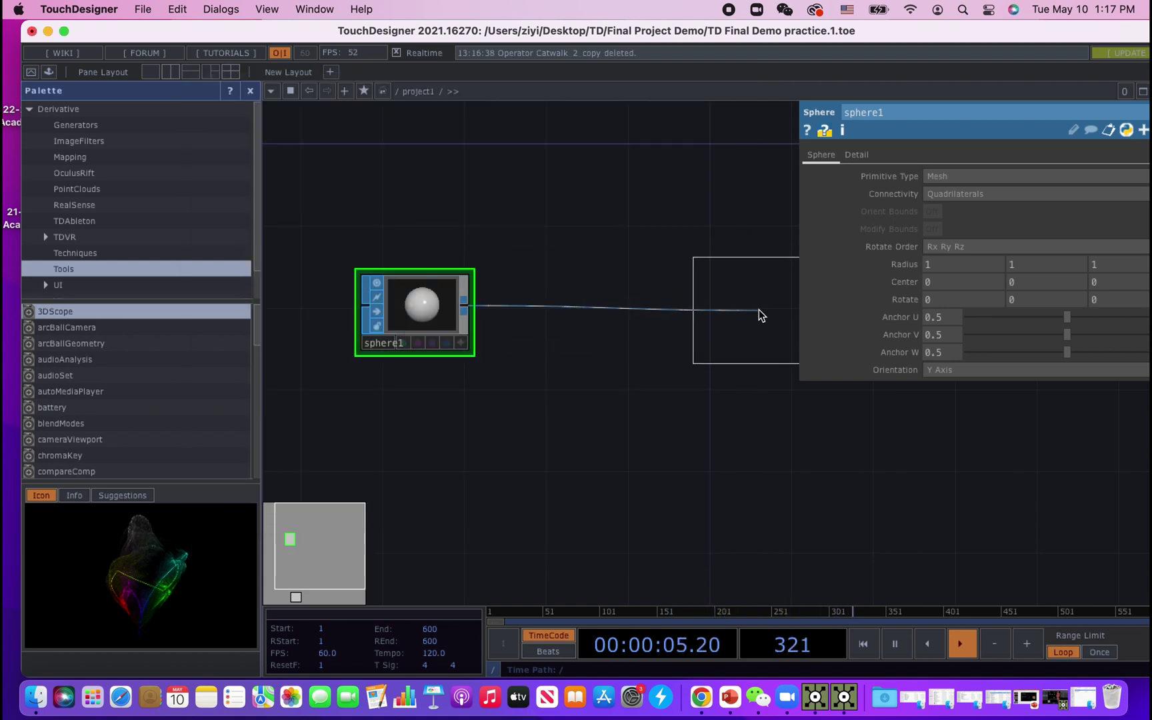
left_click(761, 315)
left_click_drag(761, 247, 472, 295)
Add a Light COMP directly above geo1 and adjust its position in the network.
key("Tab")
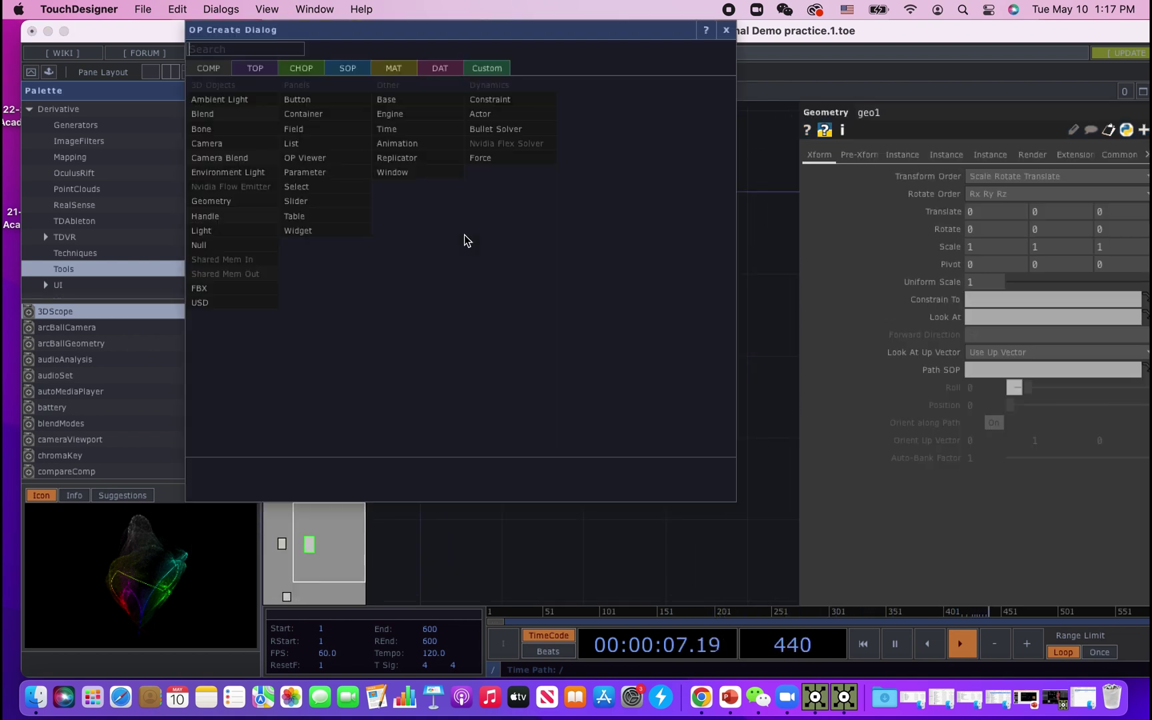
type("lg")
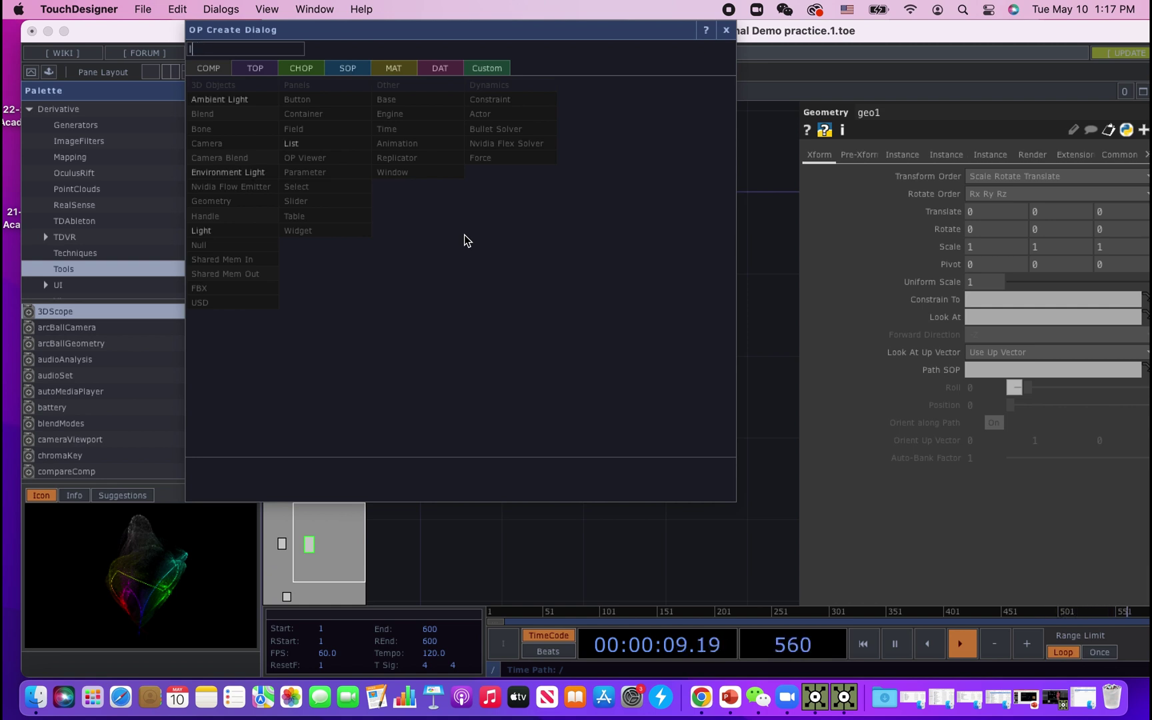
left_click(242, 232)
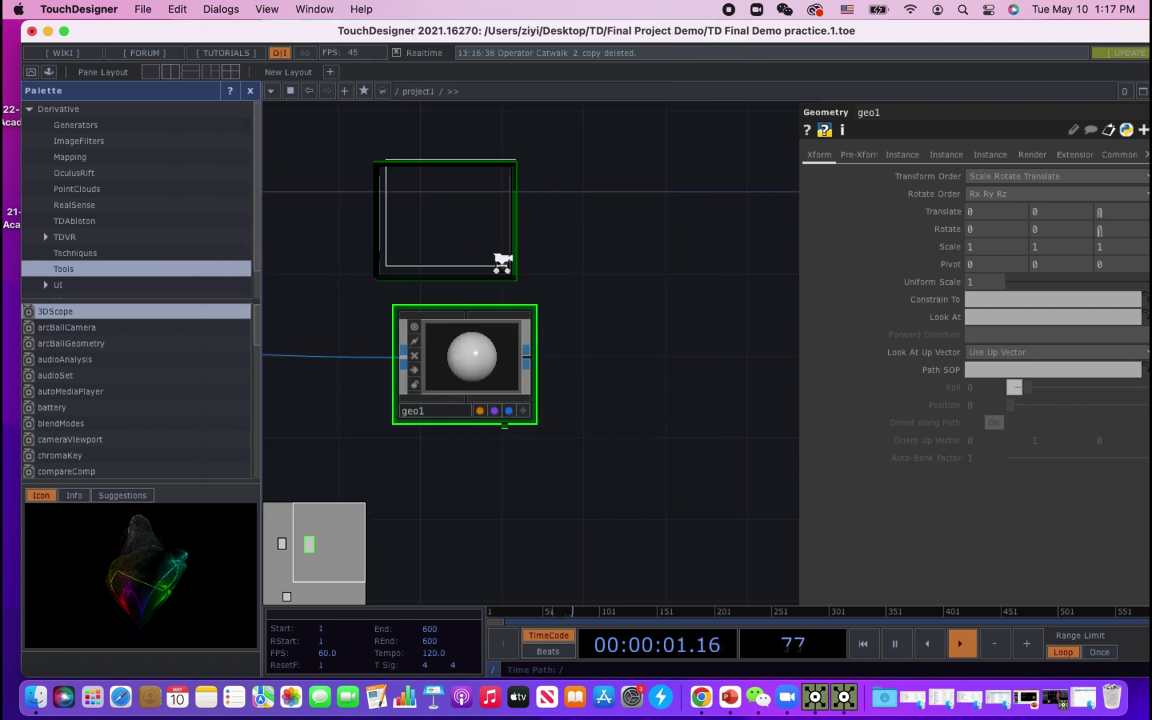
left_click(453, 218)
scroll(501, 262, "down", 3)
left_click_drag(591, 340, 627, 463)
left_click_drag(522, 369, 533, 368)
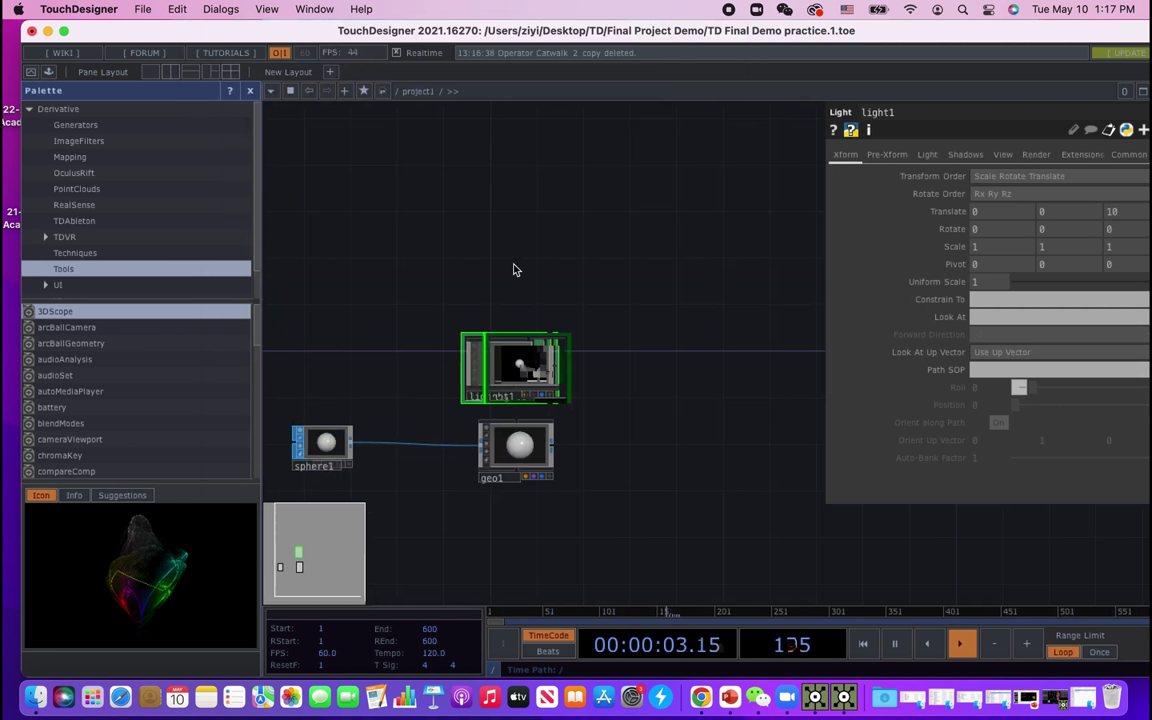
Add a Camera COMP directly above light1.
key("Tab")
type("cam")
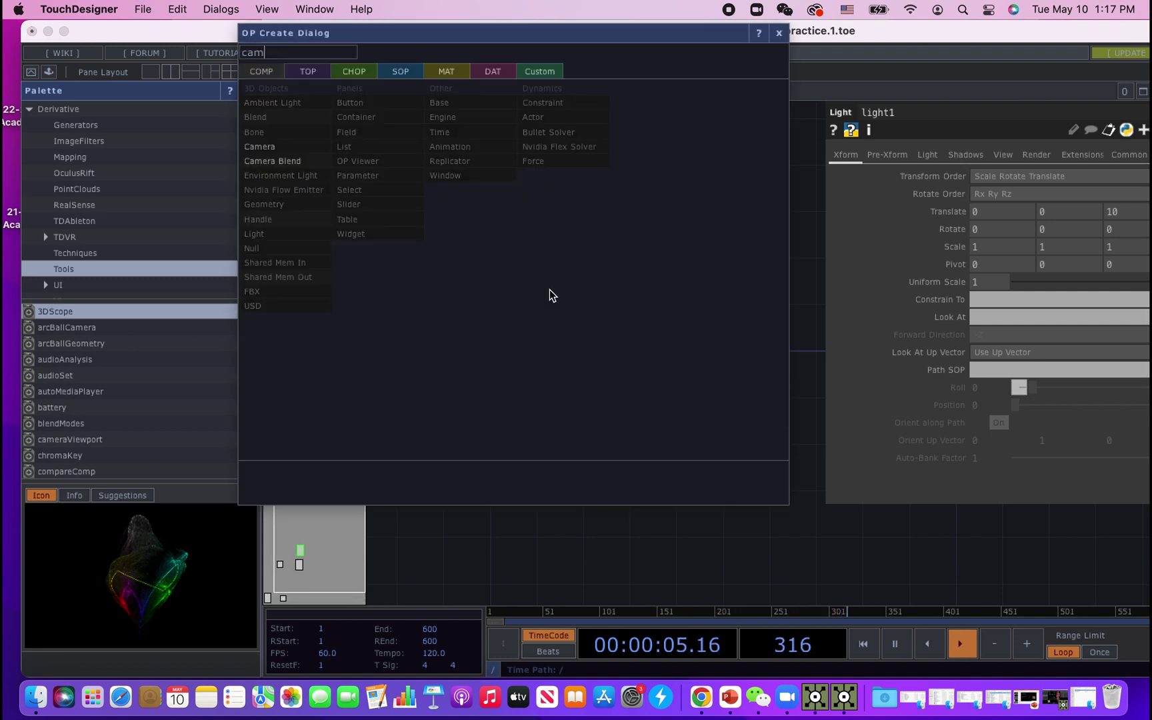
left_click(266, 146)
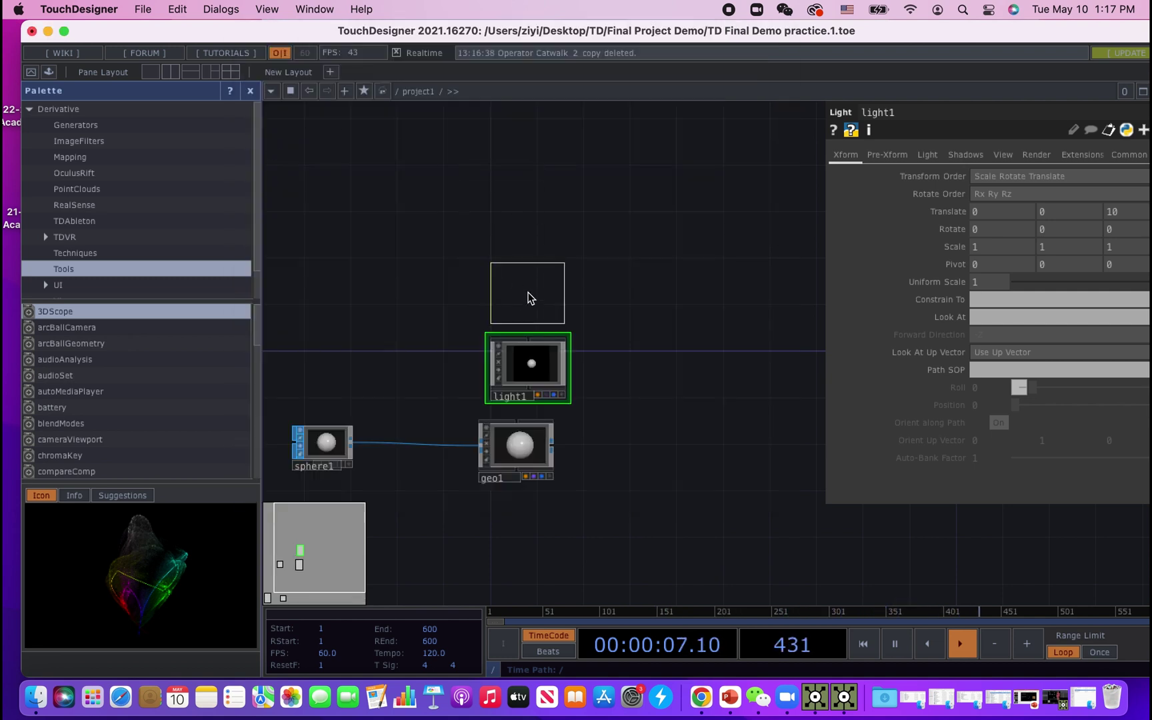
left_click(527, 305)
left_click_drag(627, 366, 653, 485)
Add an Environment Light COMP above cam1.
key("Tab")
type("envir")
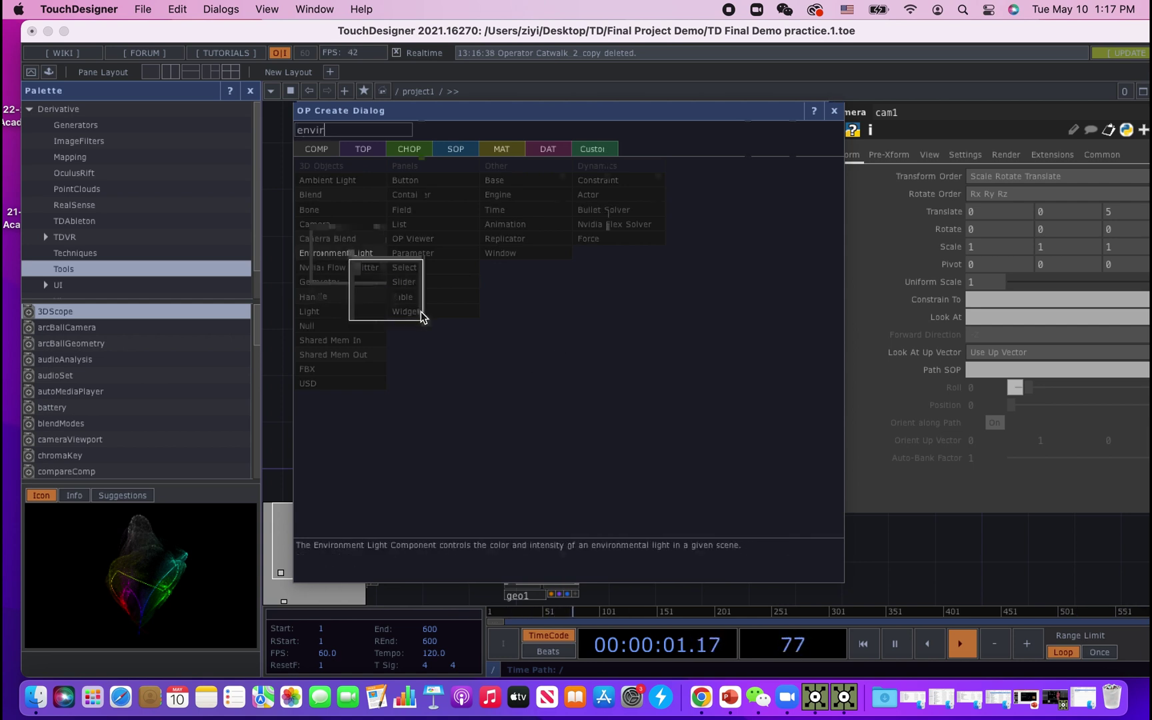
key("Return")
left_click(543, 332)
scroll(744, 440, "down", 4)
scroll(743, 440, "left", 3)
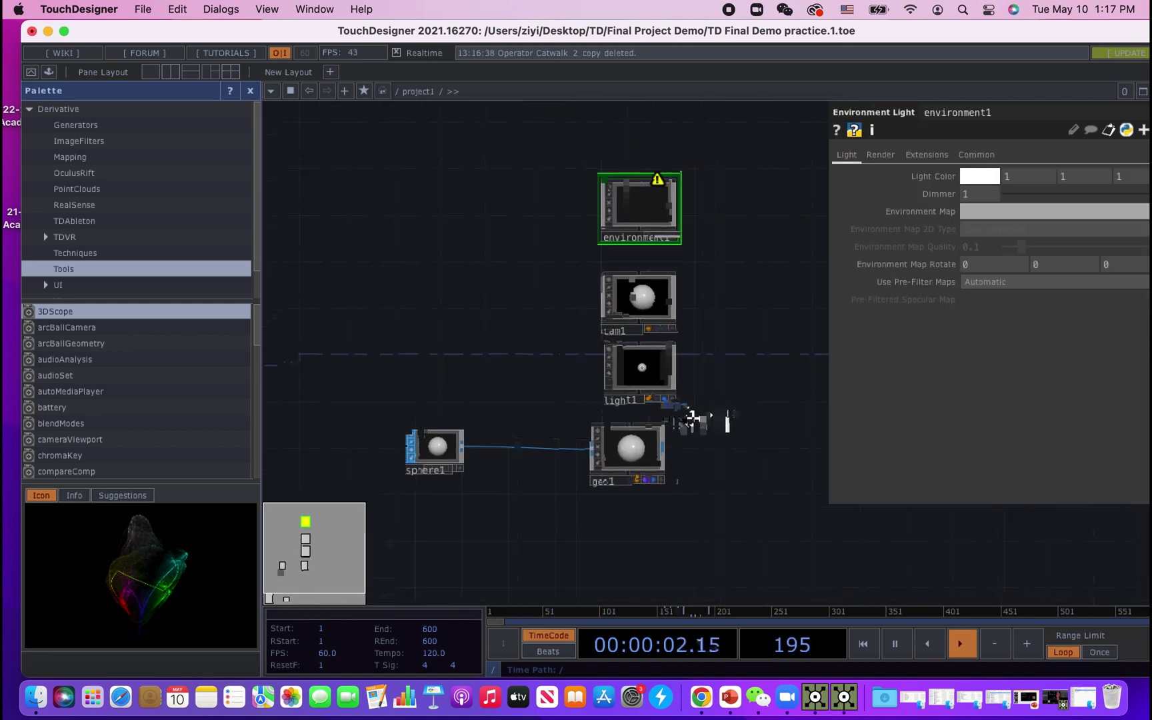
scroll(666, 466, "right", 5)
Add a Render TOP beside the geometry, light, camera and environment light operators.
key("Tab")
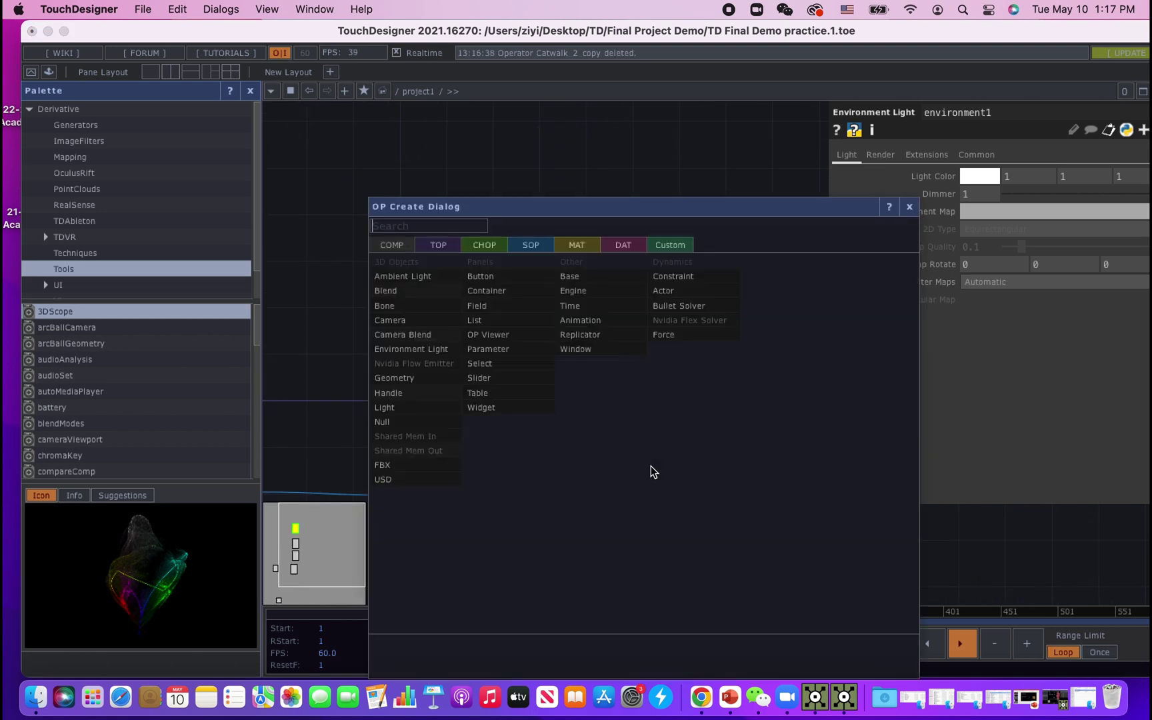
type("render")
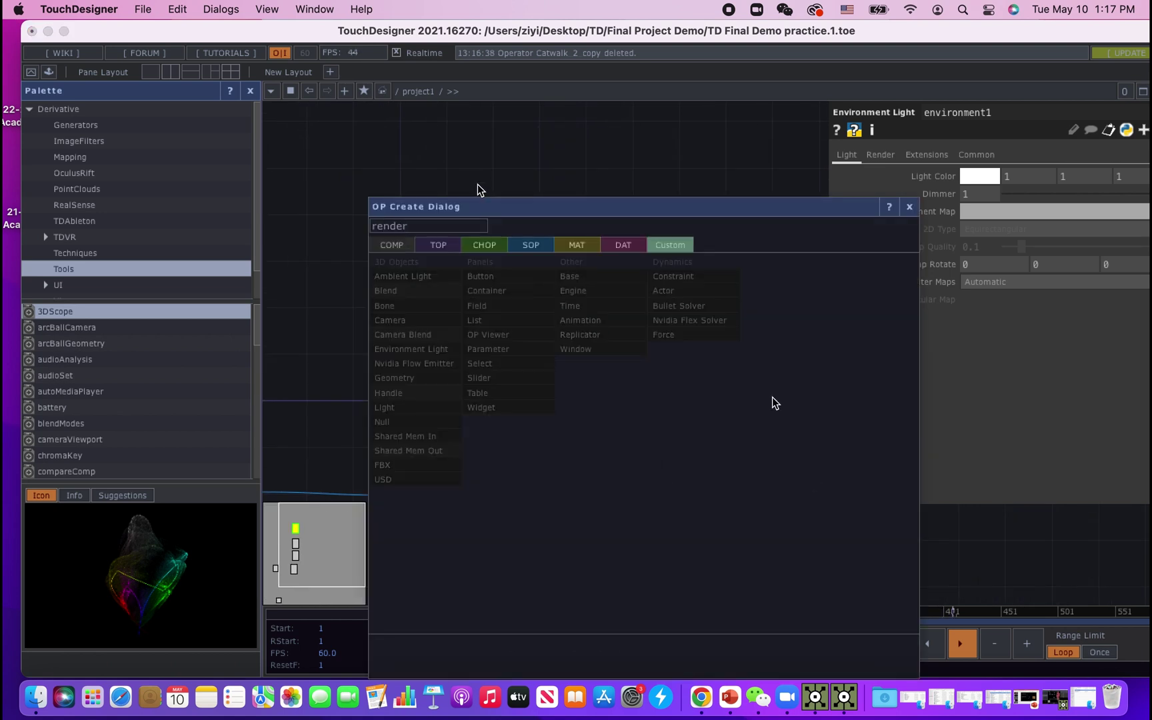
left_click(438, 245)
left_click(700, 392)
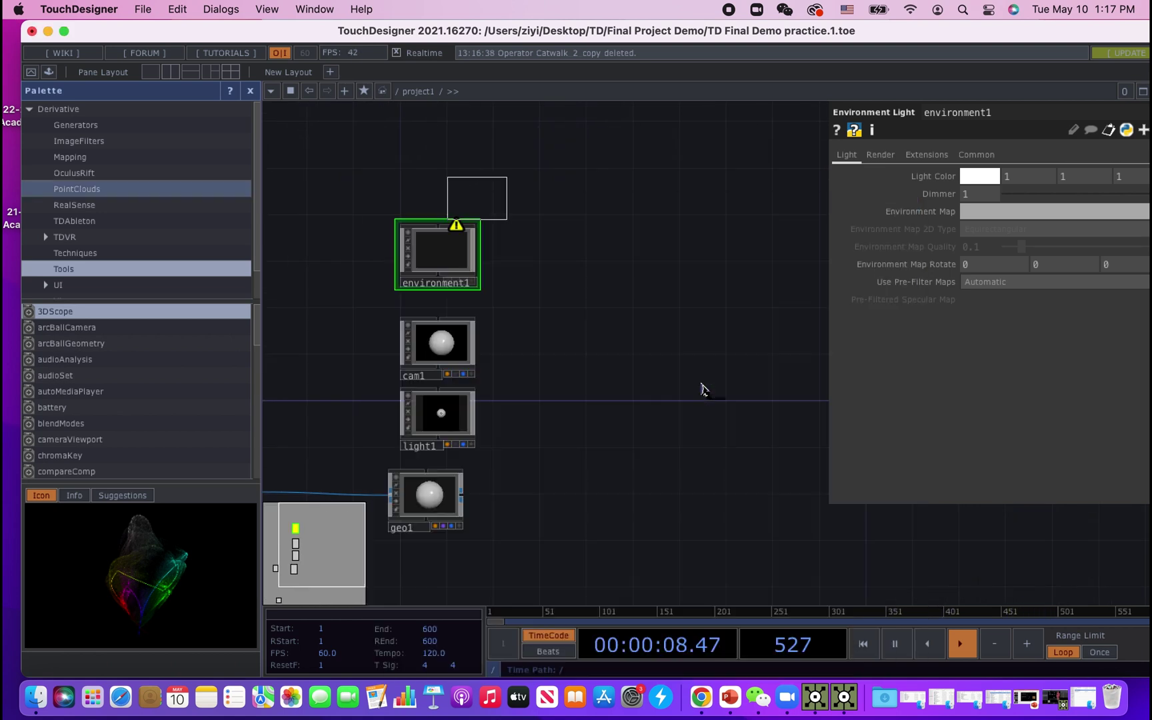
left_click(640, 477)
left_click_drag(638, 495, 855, 453)
scroll(798, 518, "down", 5)
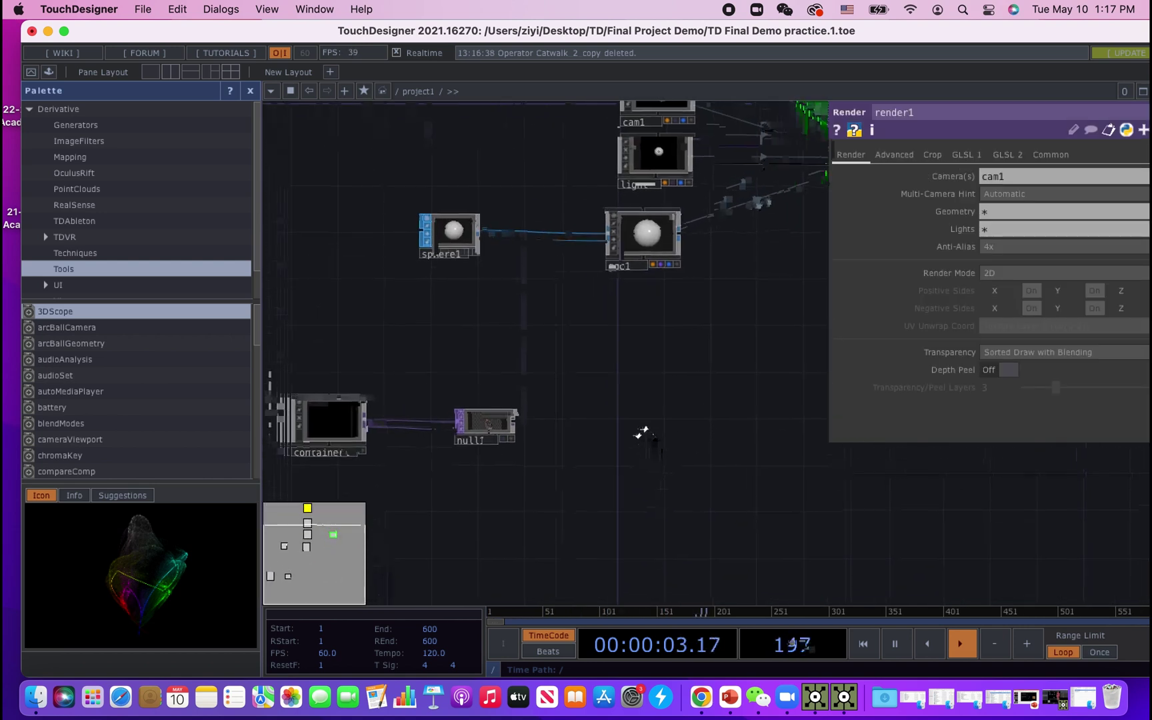
scroll(638, 430, "up", 5)
scroll(632, 410, "right", 8)
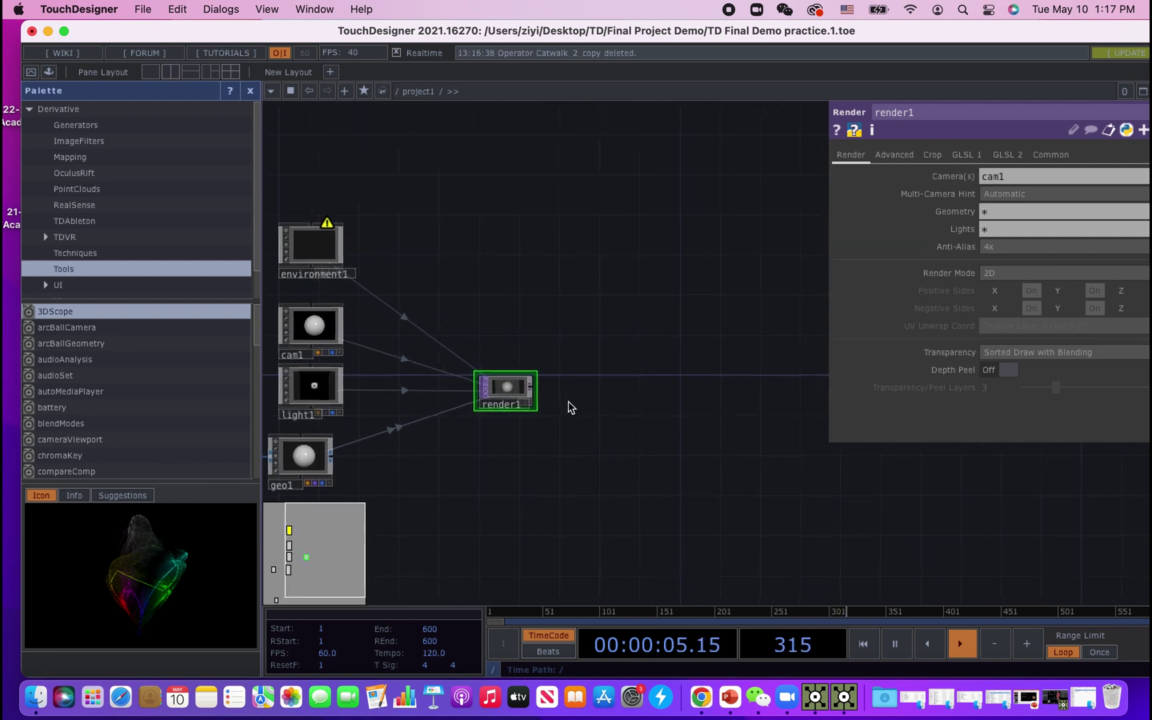
Add a Null TOP after render1, connect it to the render output, and display it as the network background.
scroll(560, 387, "right", 2)
key("Tab")
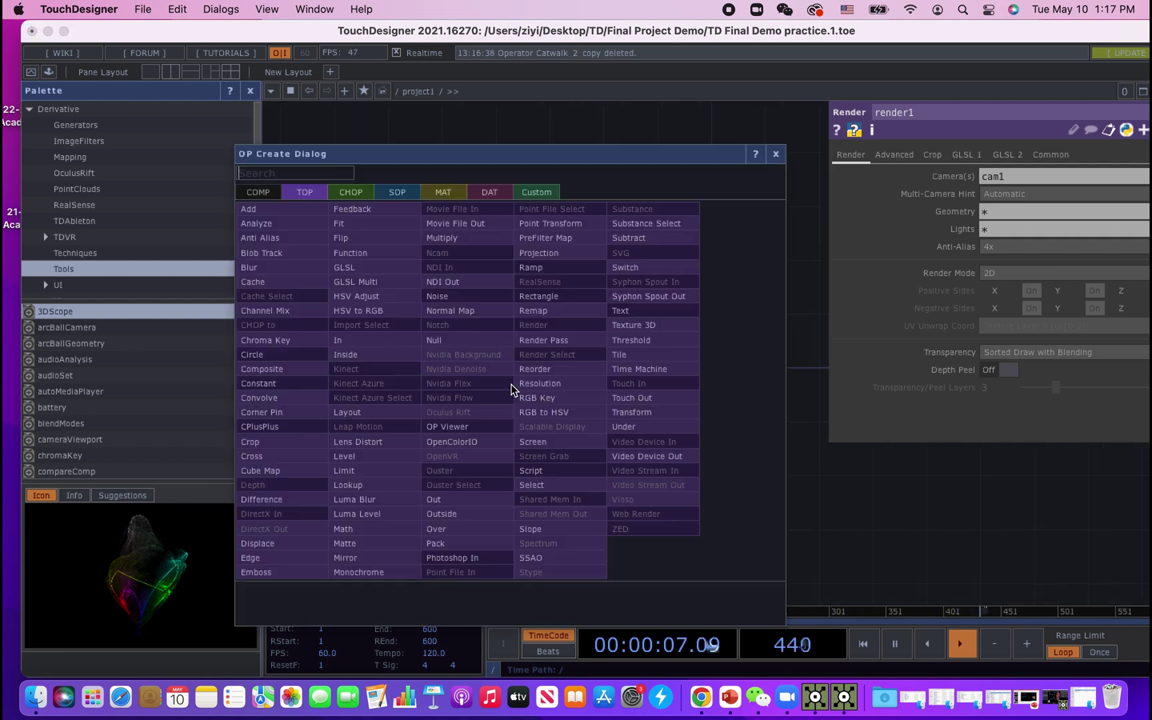
type("null")
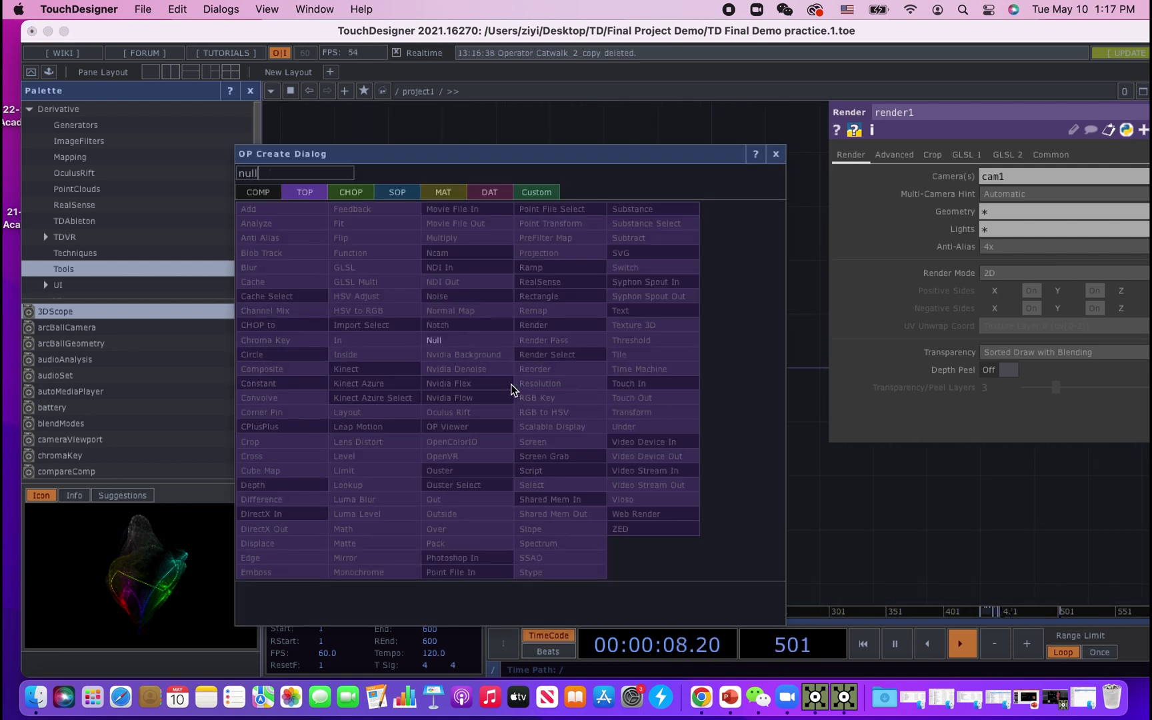
left_click(470, 335)
left_click(824, 388)
left_click_drag(773, 491, 586, 526)
left_click_drag(649, 424, 851, 423)
scroll(800, 477, "left", 3)
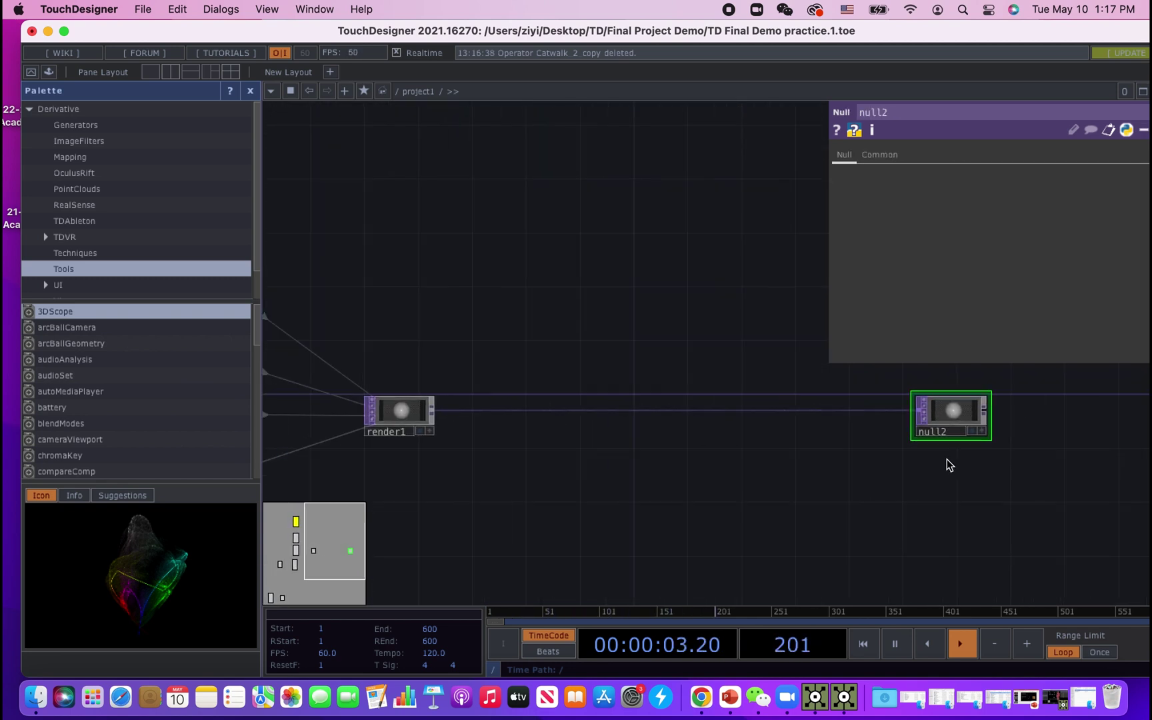
left_click(977, 433)
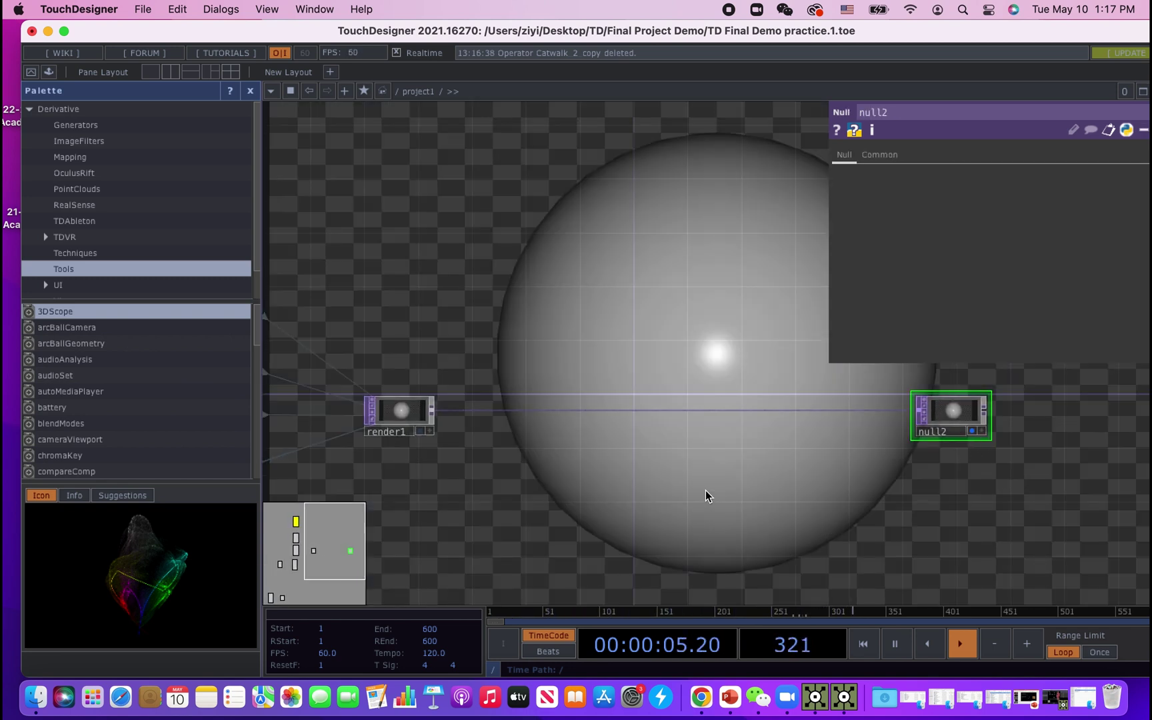
Add a Trace SOP beside null1, using null1 as its source TOP.
left_click_drag(465, 483, 792, 343)
scroll(693, 463, "down", 3)
left_click_drag(580, 491, 591, 475)
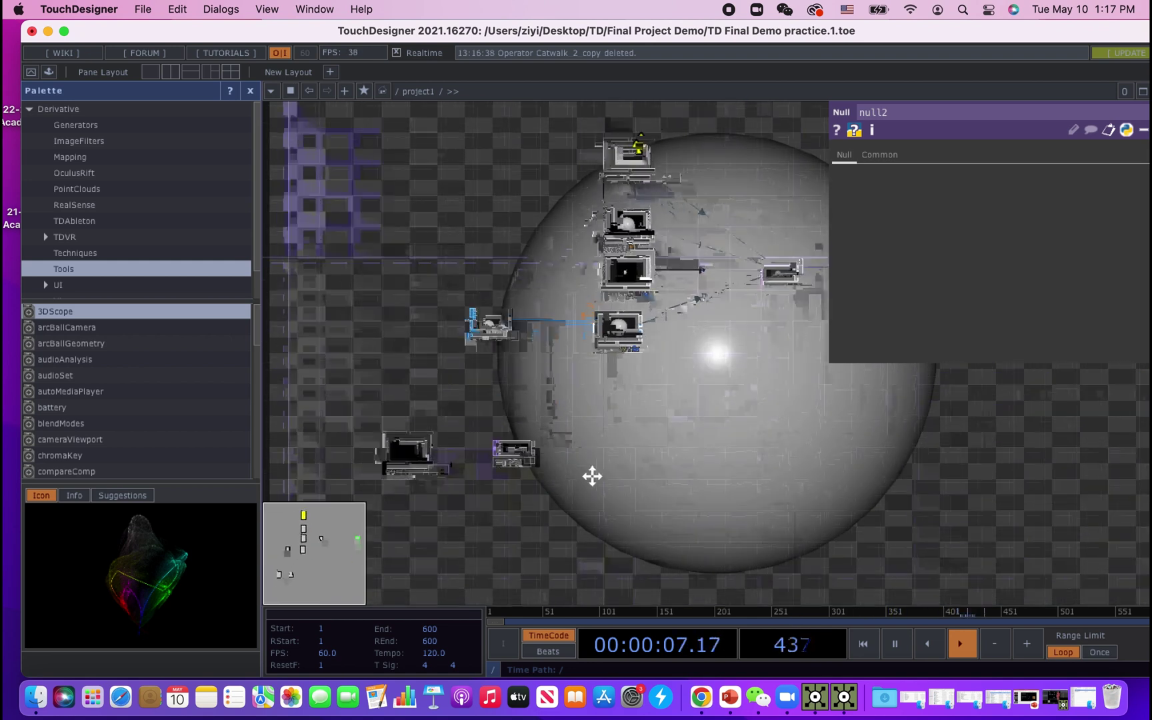
scroll(587, 460, "up", 3)
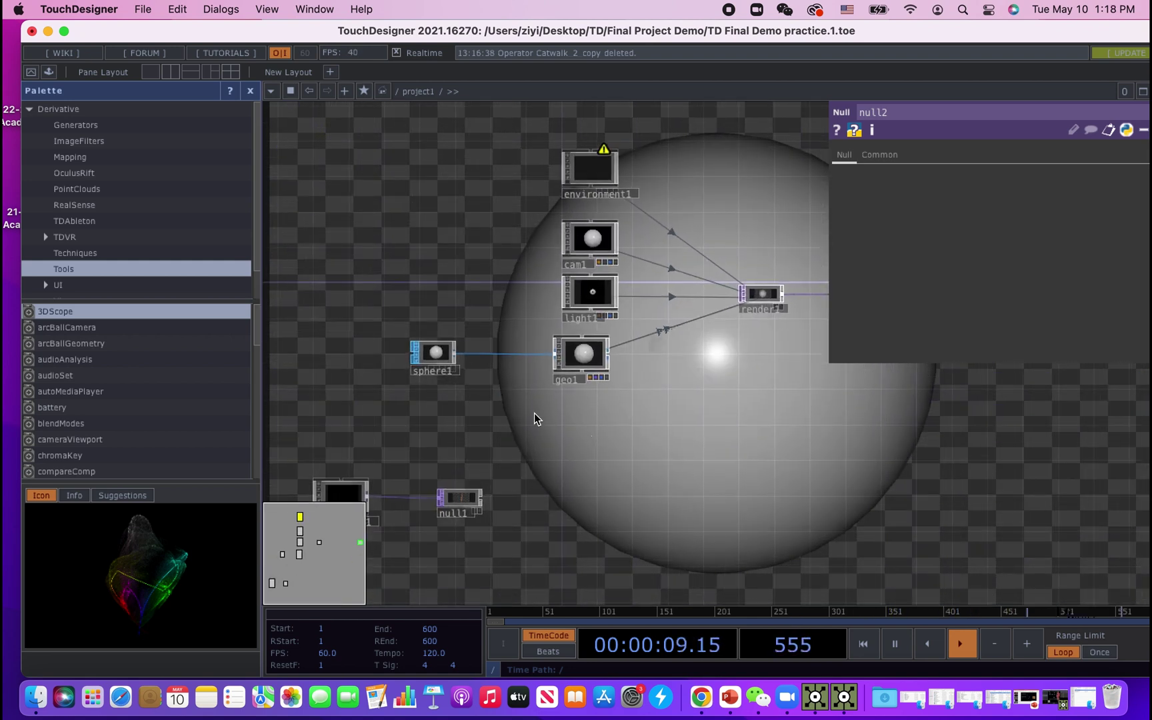
left_click_drag(477, 285, 433, 297)
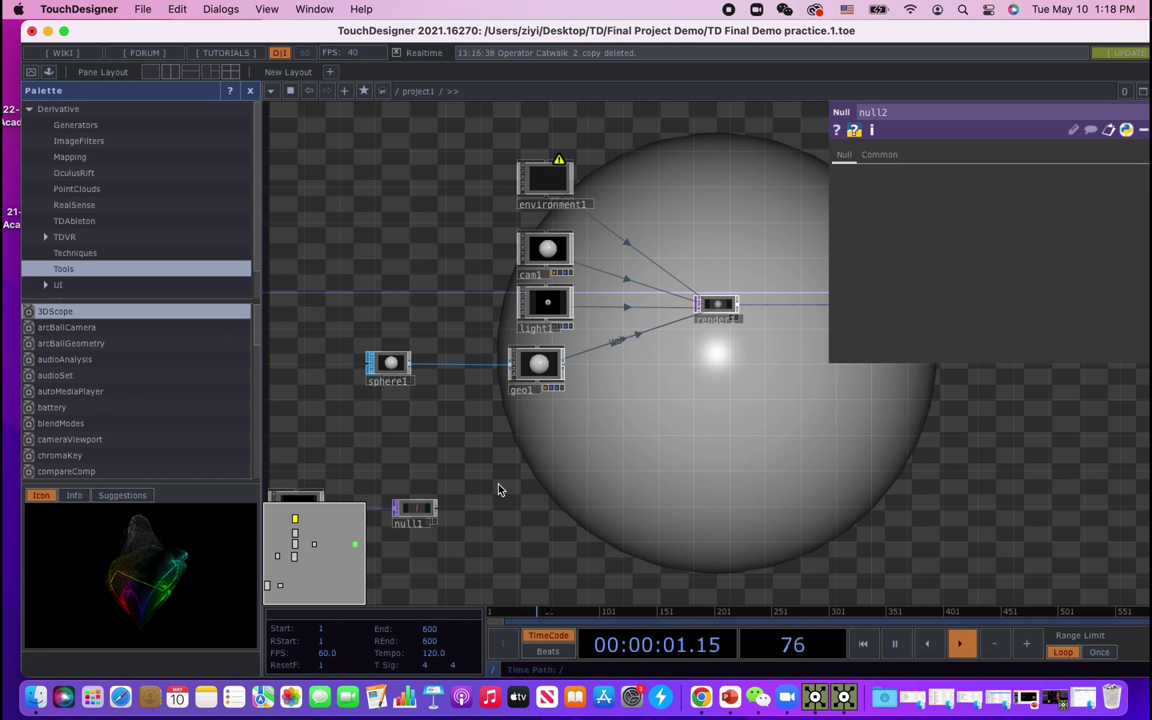
scroll(474, 445, "up", 2)
left_click_drag(457, 406, 573, 389)
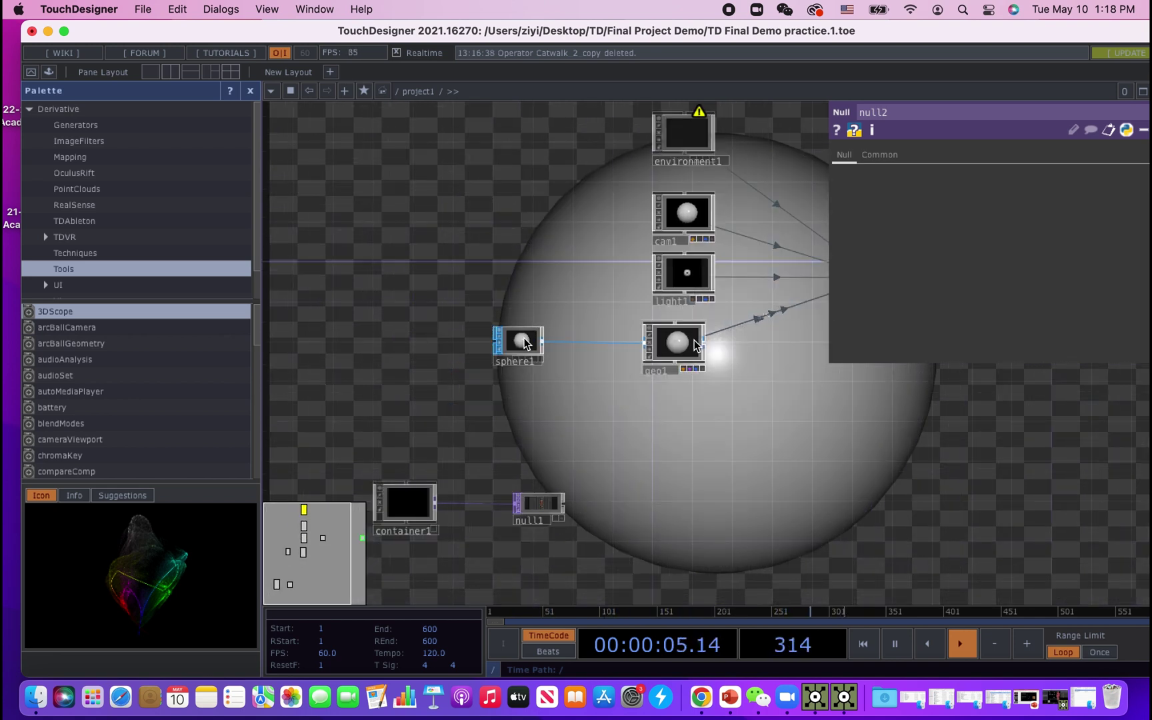
scroll(526, 343, "down", 5)
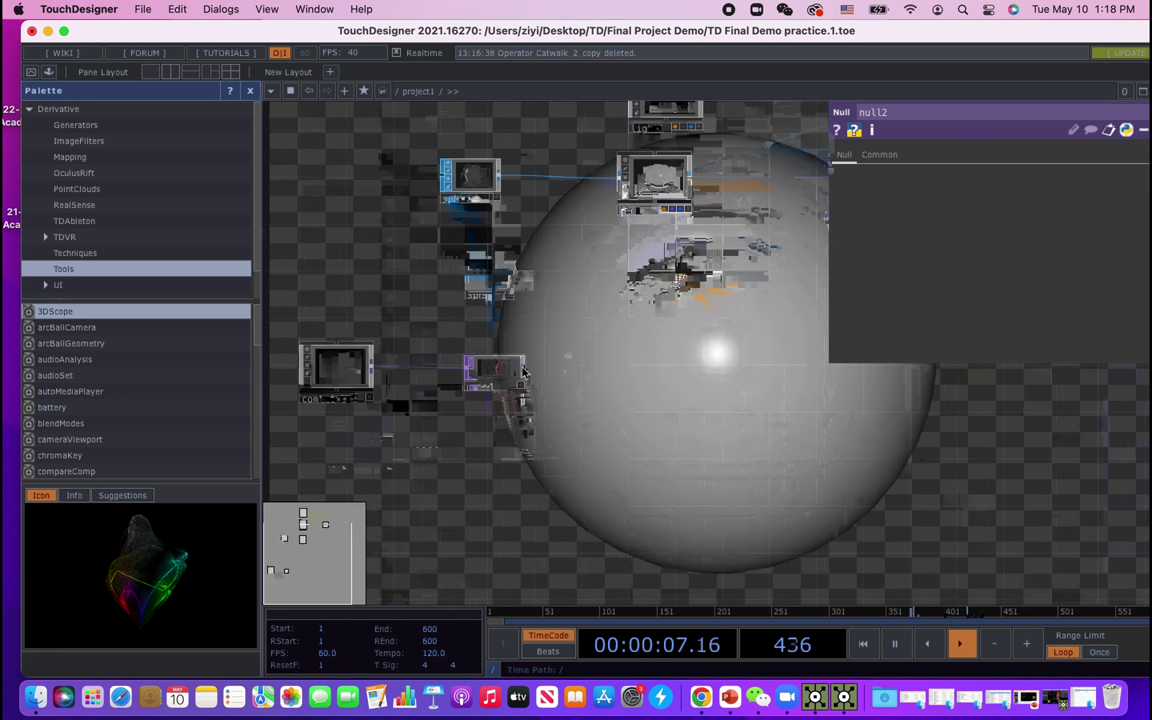
key("Tab")
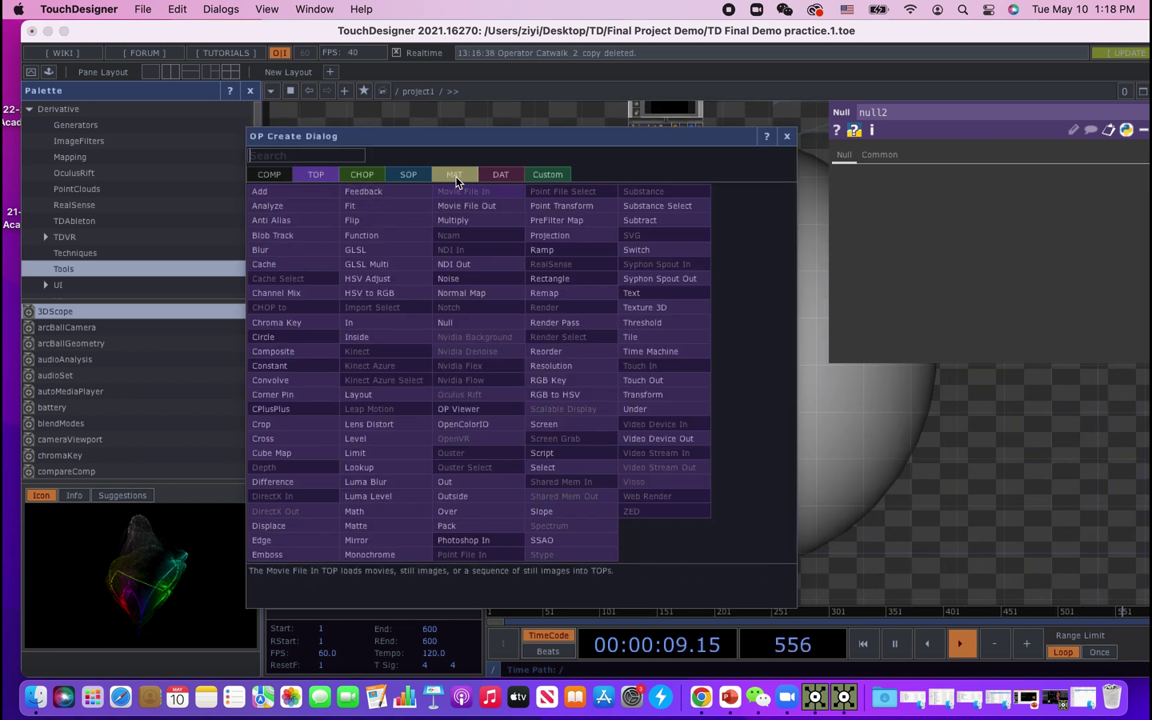
left_click(410, 175)
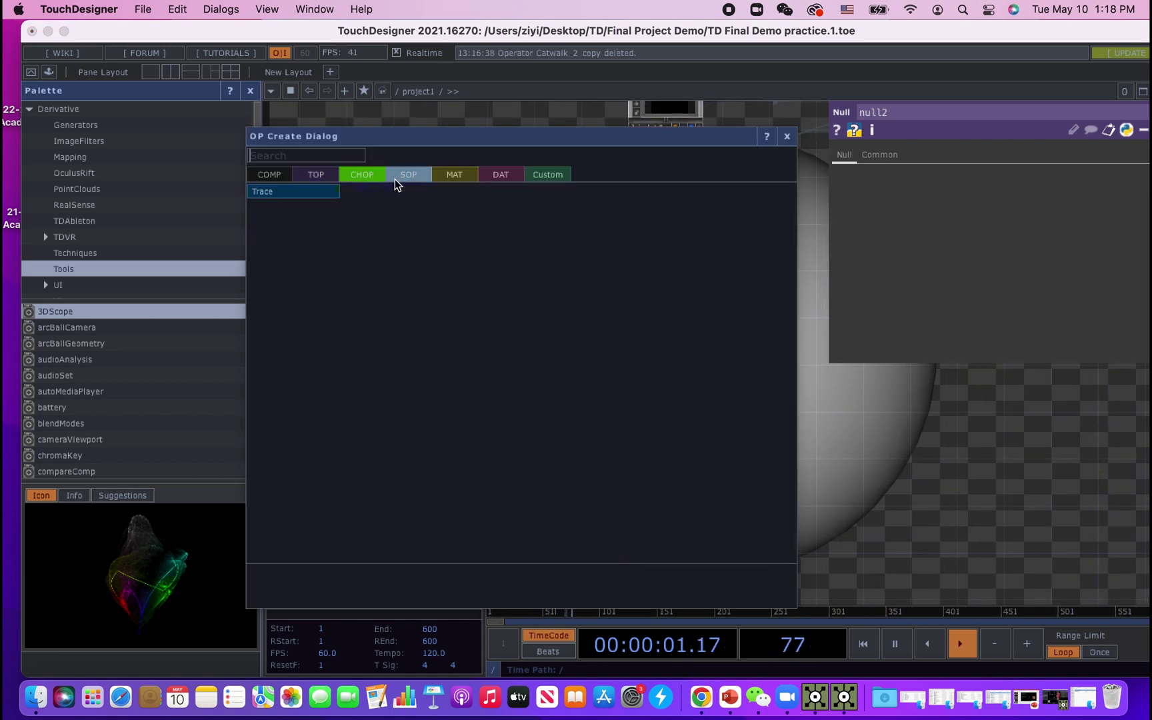
left_click(291, 192)
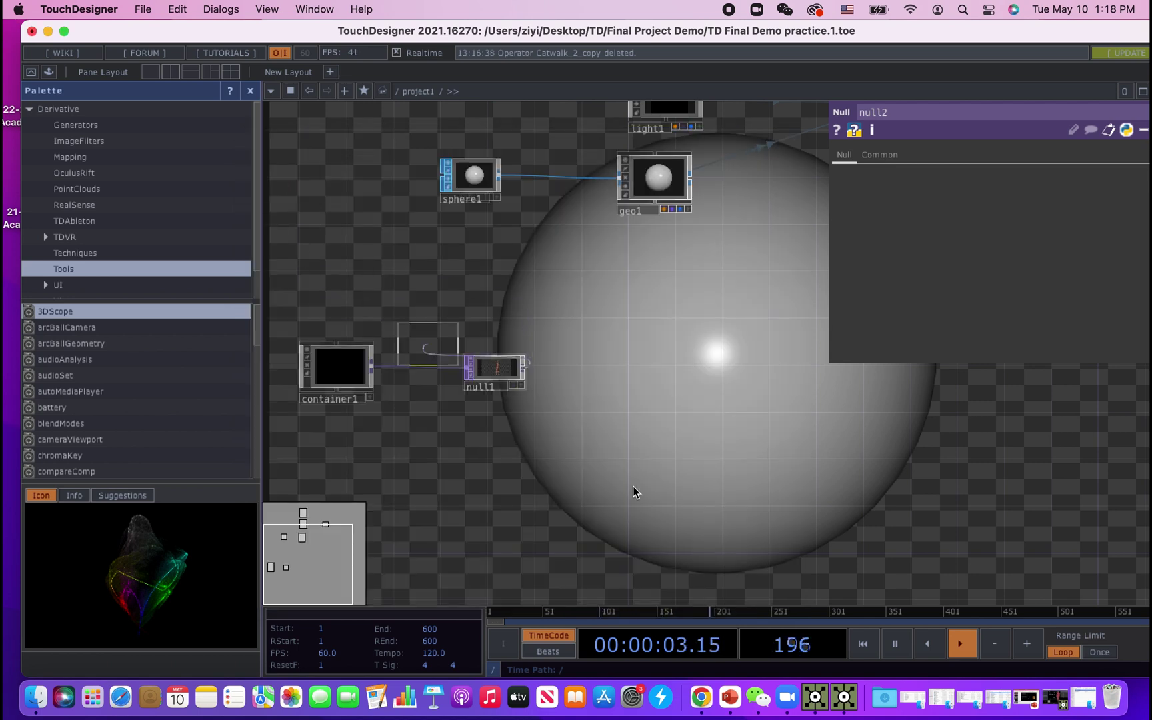
left_click(617, 371)
scroll(573, 378, "up", 5)
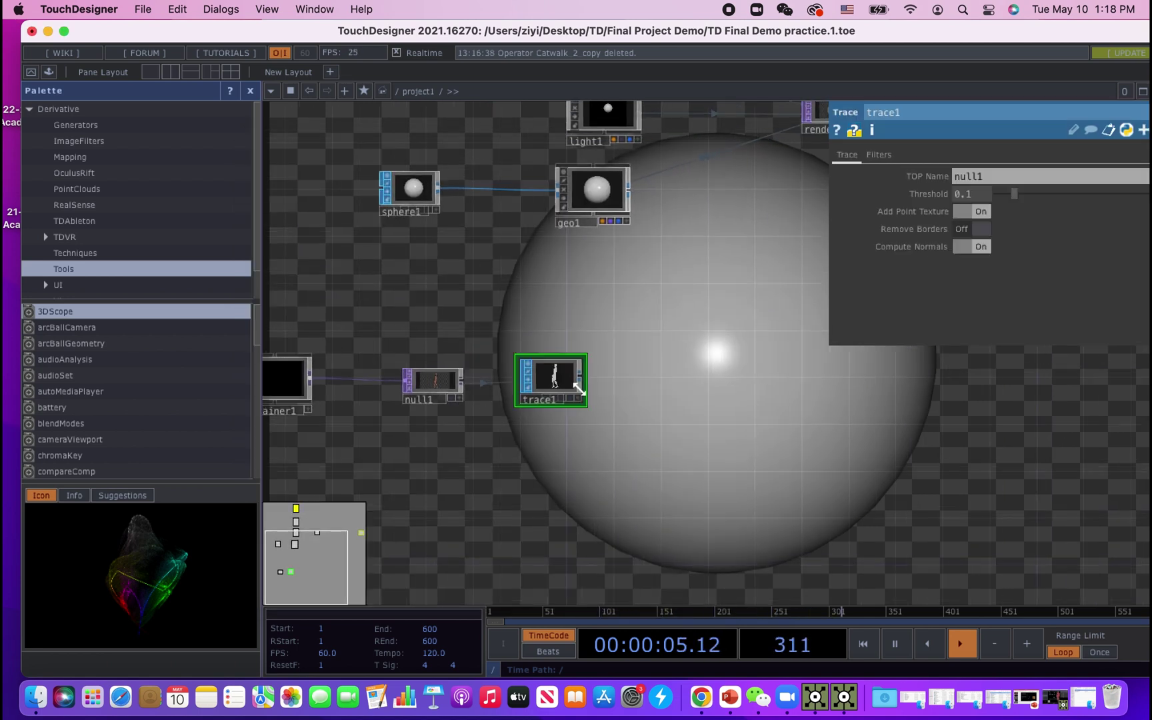
Add a Sprinkle SOP connected to trace1's output and inspect its scattered points on the walking figure.
left_click(562, 375)
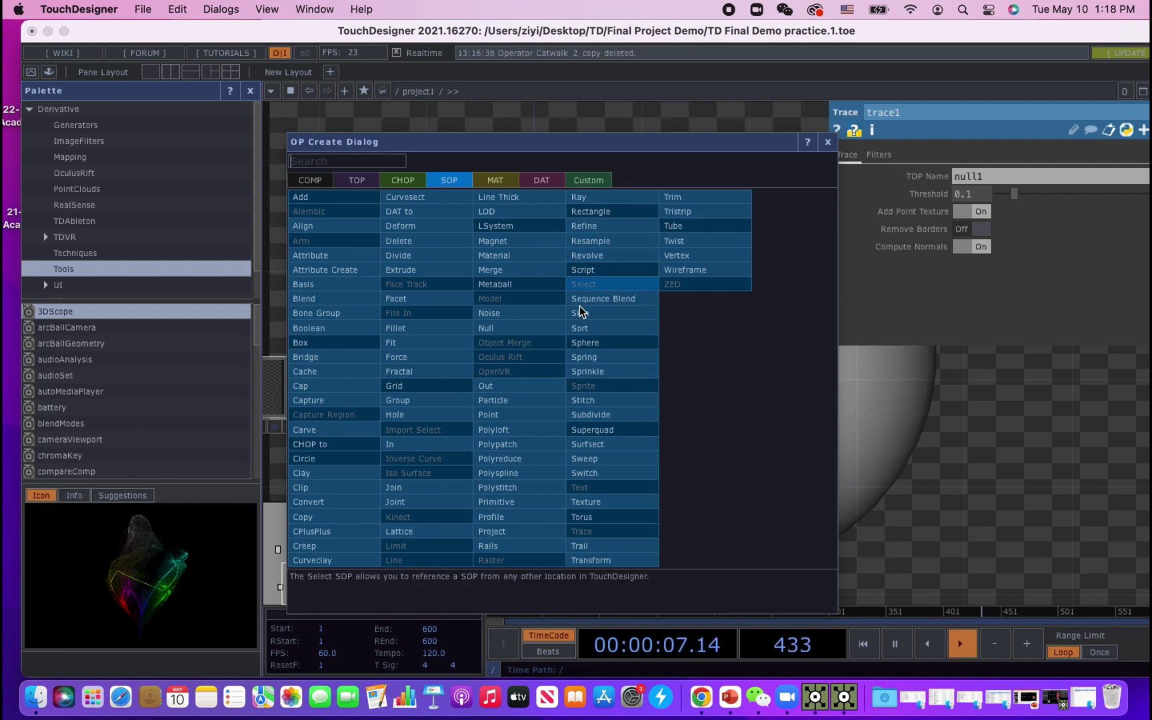
left_click(595, 373)
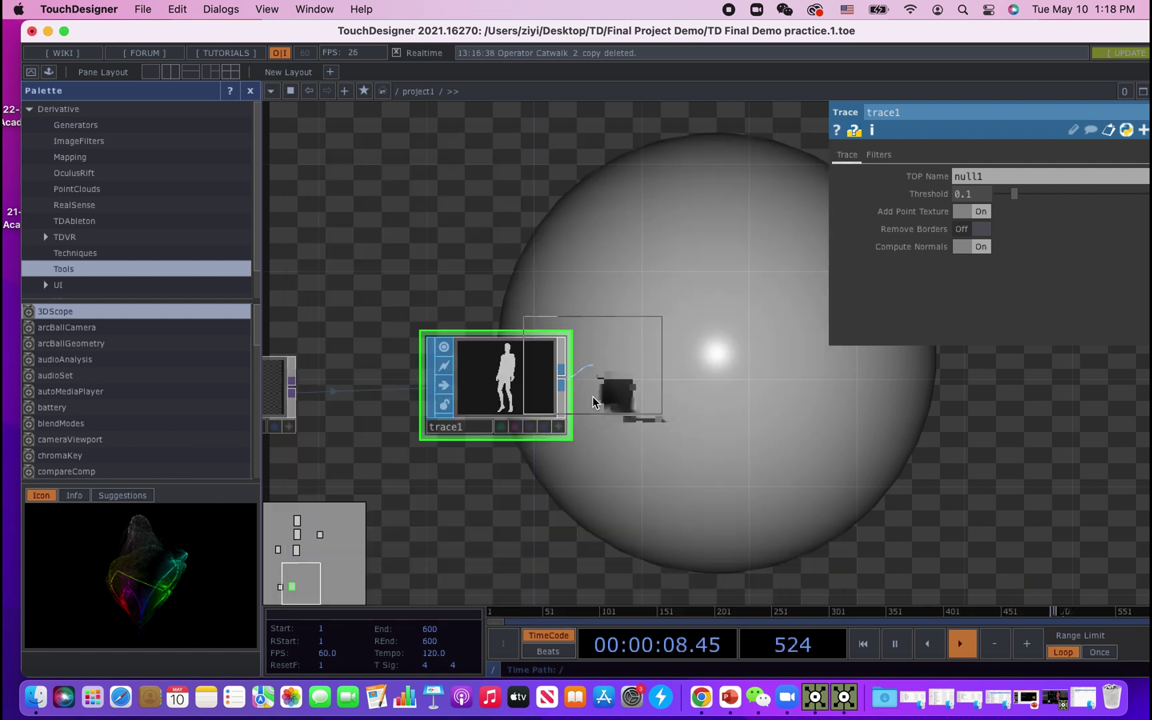
left_click(766, 380)
scroll(640, 472, "up", 3)
scroll(640, 472, "up", 10)
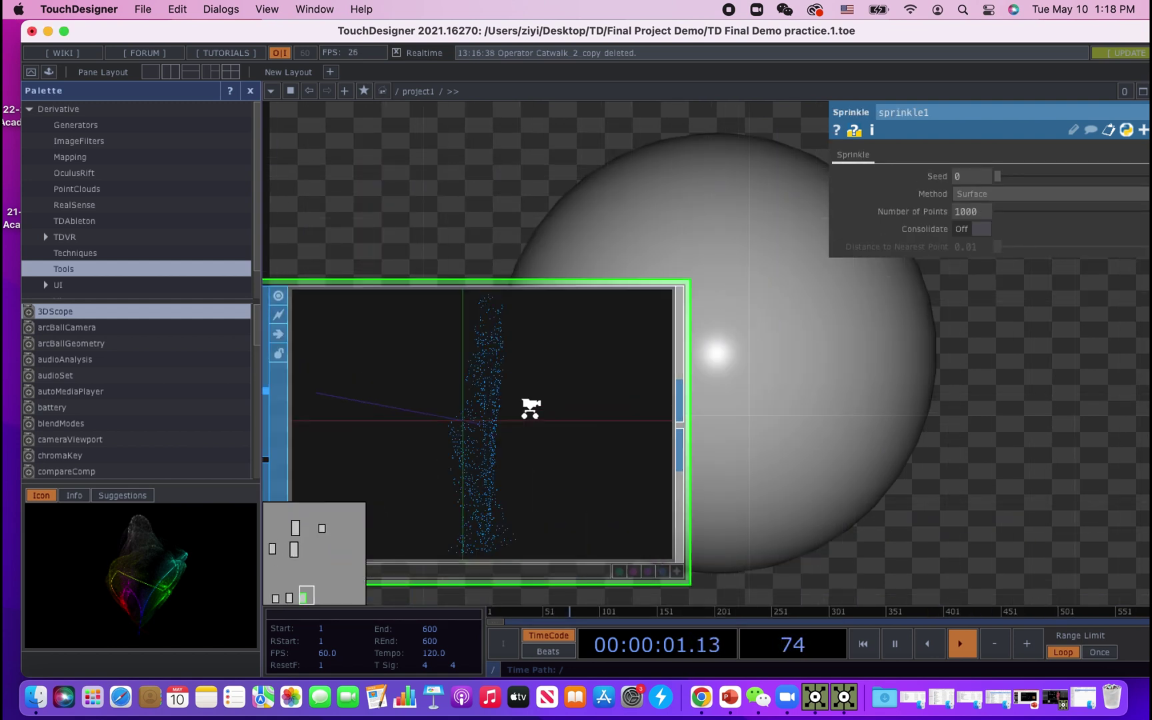
scroll(581, 435, "down", 10)
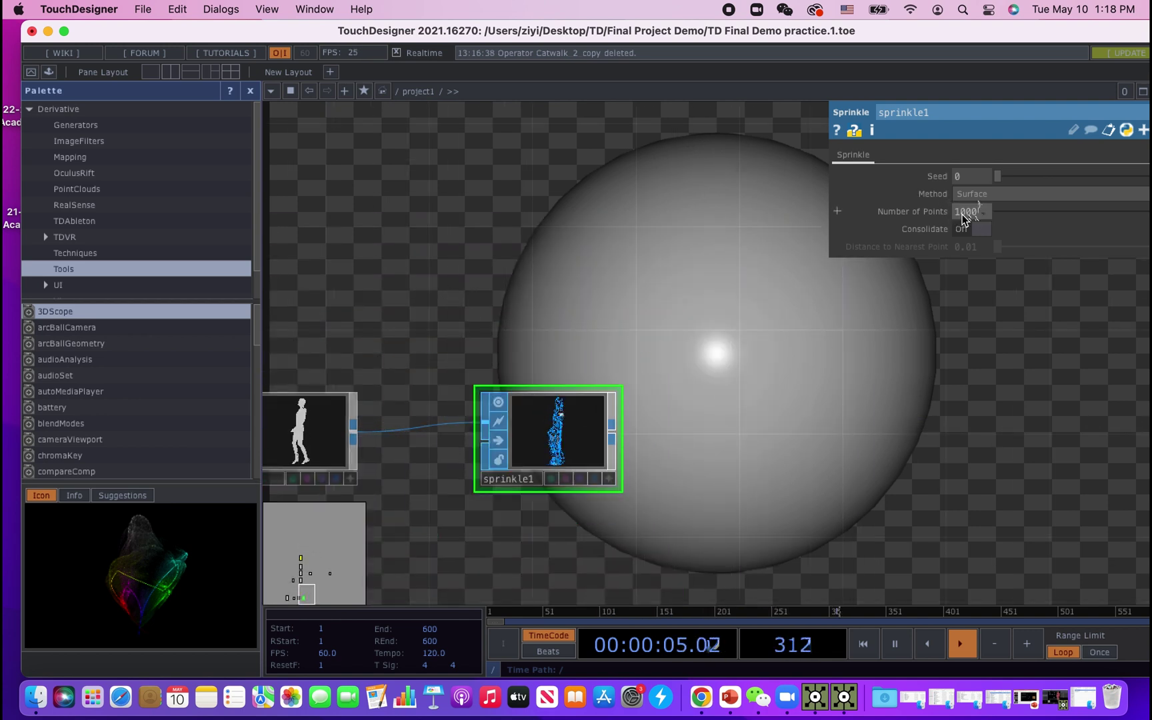
Add a Constant CHOP between geo1 and the trace1–sprinkle1 row, and set its chan1 value to 20.
key("Tab")
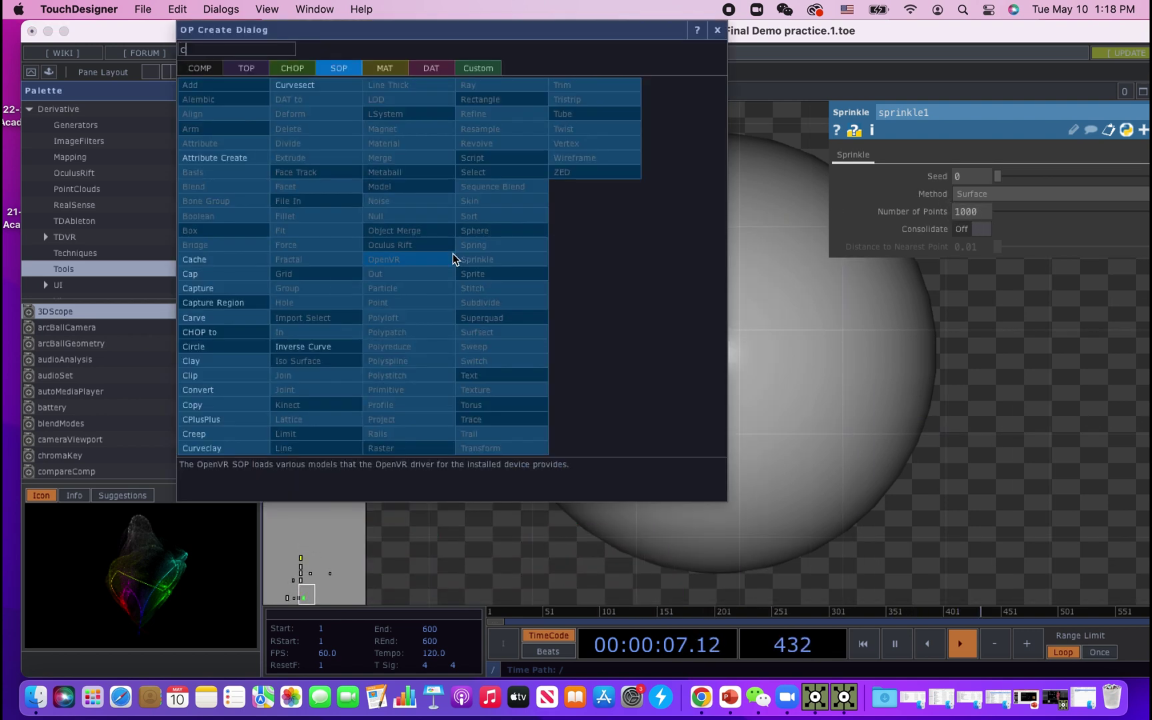
type("cons")
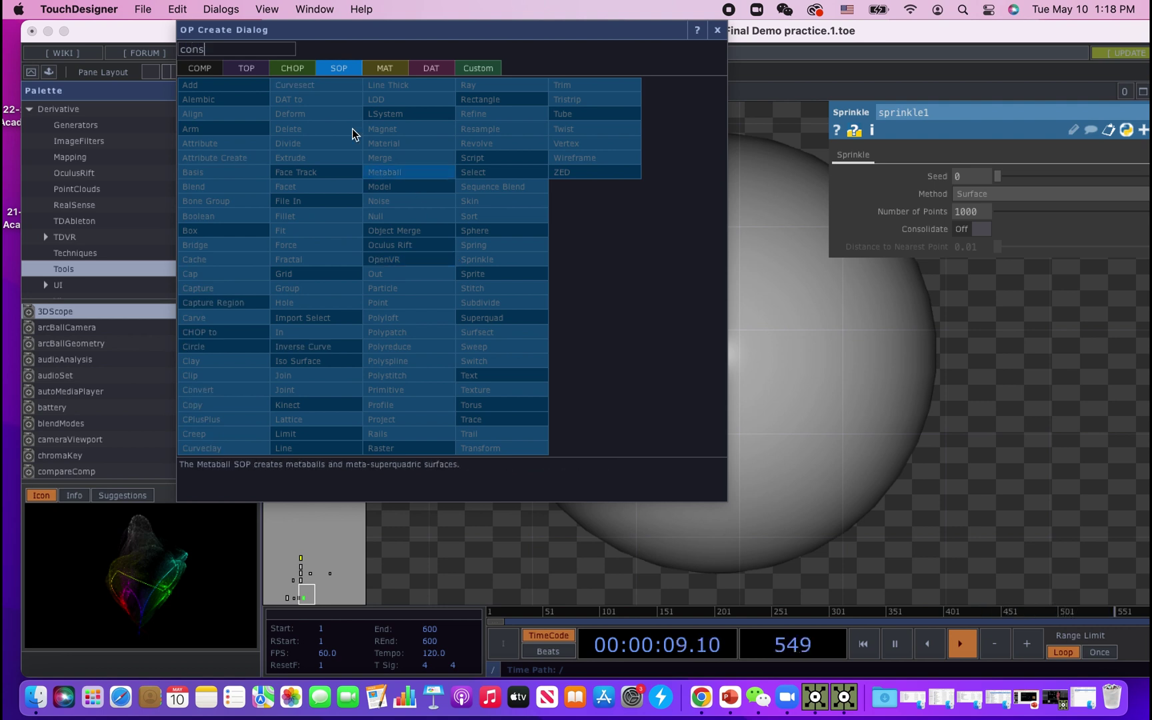
left_click(292, 68)
left_click(301, 152)
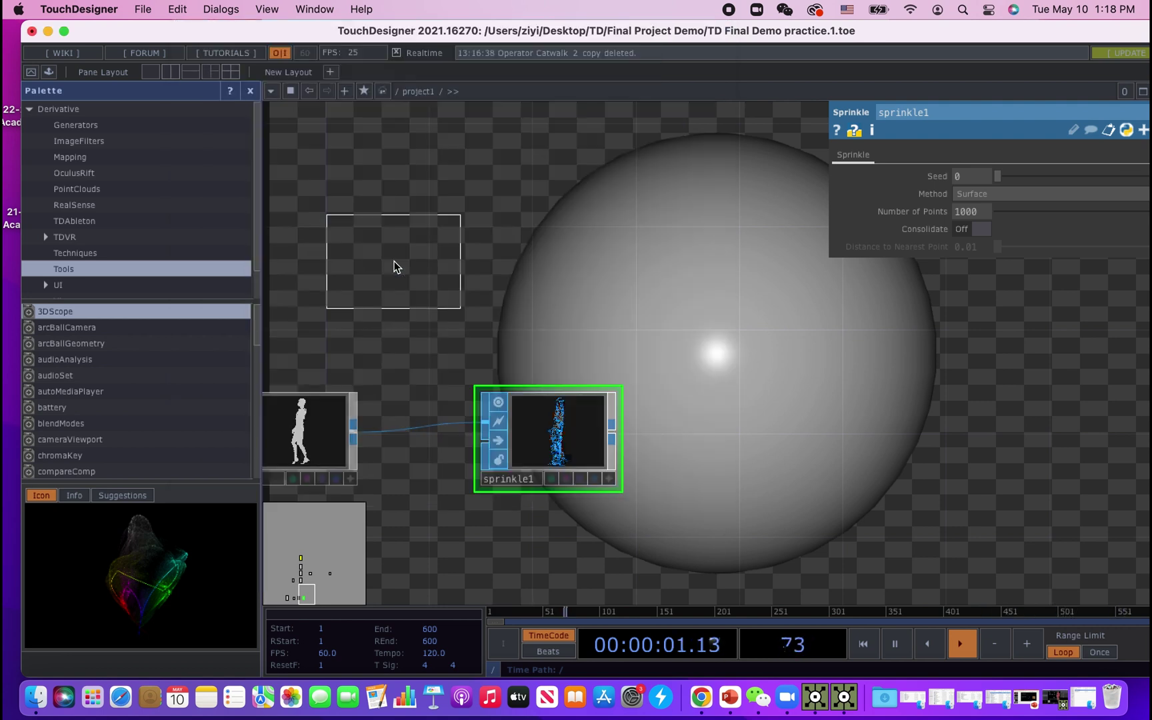
left_click(393, 264)
scroll(666, 413, "down", 3)
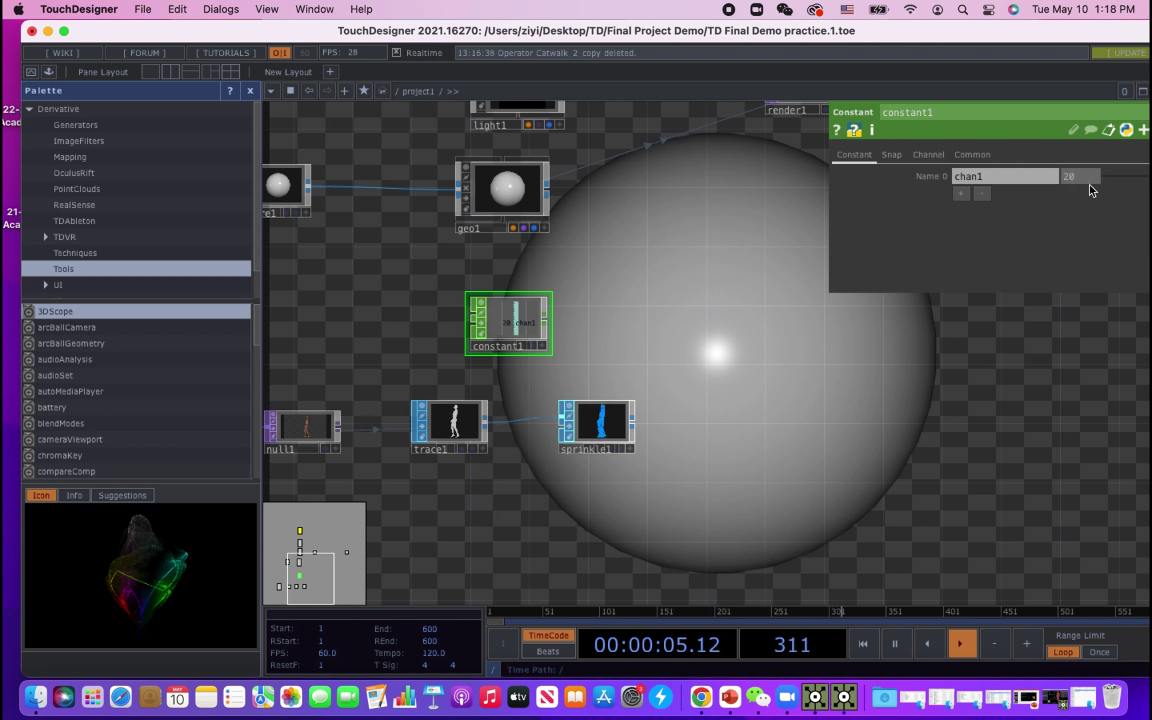
scroll(827, 333, "up", 3)
Make constant1's viewer active and export its chan1 channel to sprinkle1's Number of Points parameter.
left_click(470, 346)
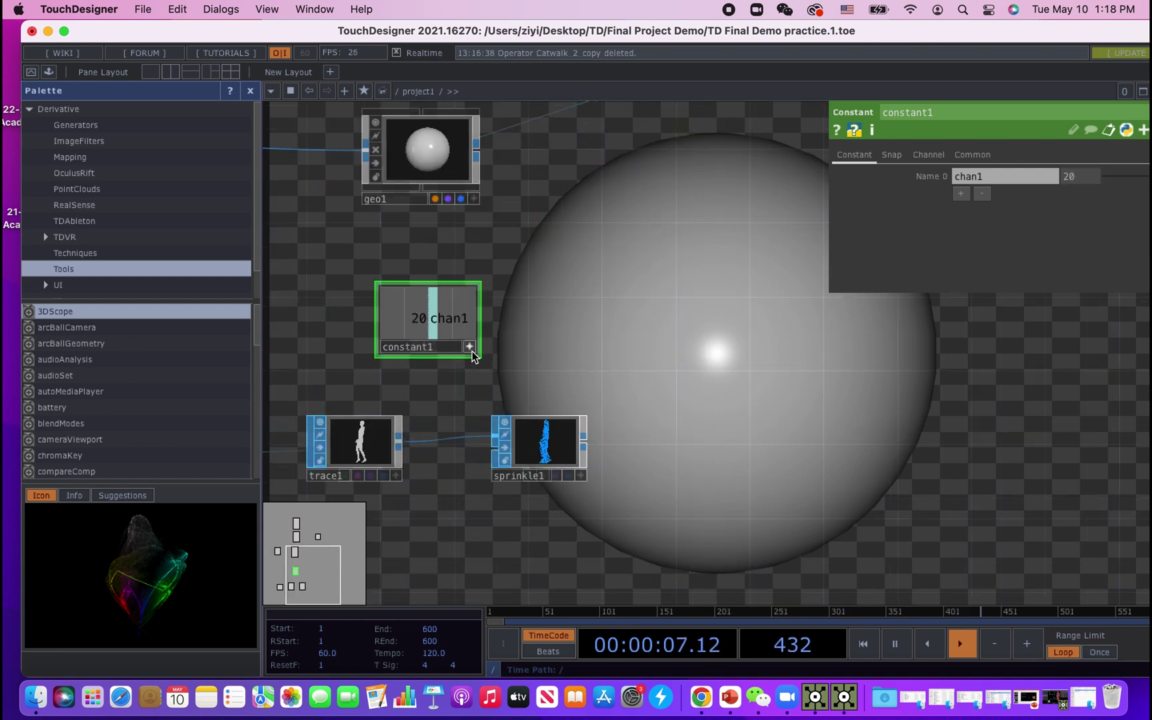
left_click_drag(433, 319, 535, 426)
left_click_drag(969, 204, 923, 213)
left_click(935, 198)
scroll(640, 457, "down", 3)
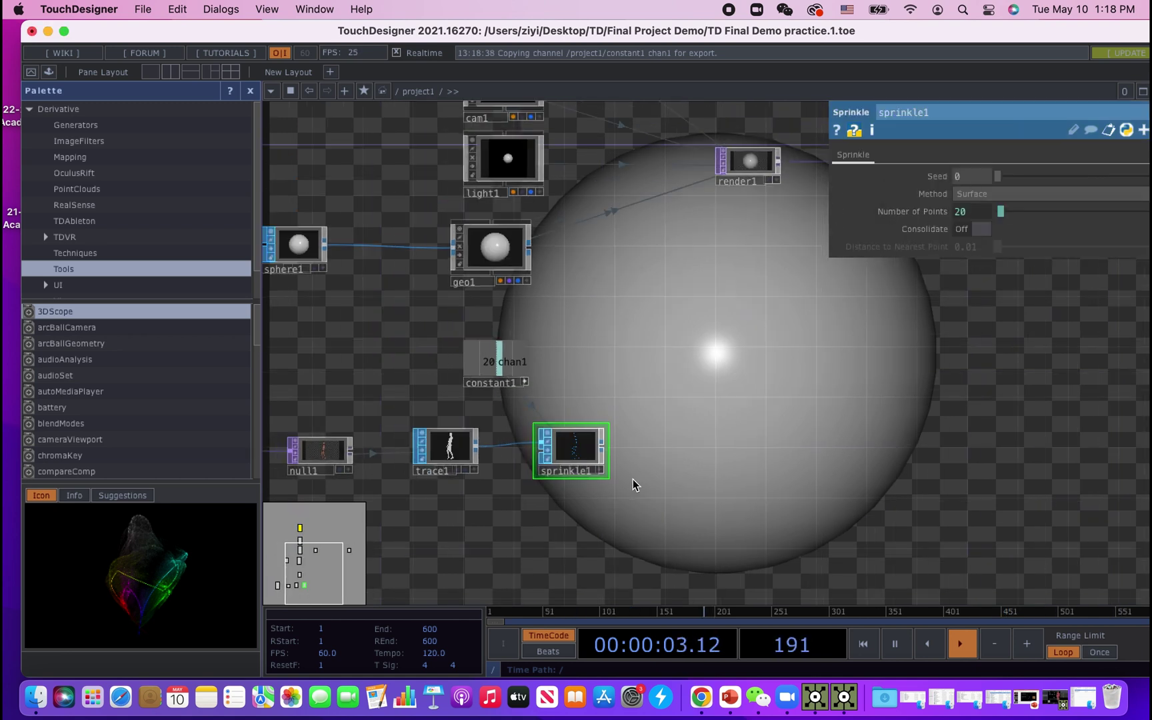
left_click_drag(631, 478, 548, 467)
scroll(547, 450, "up", 4)
scroll(547, 450, "up", 3)
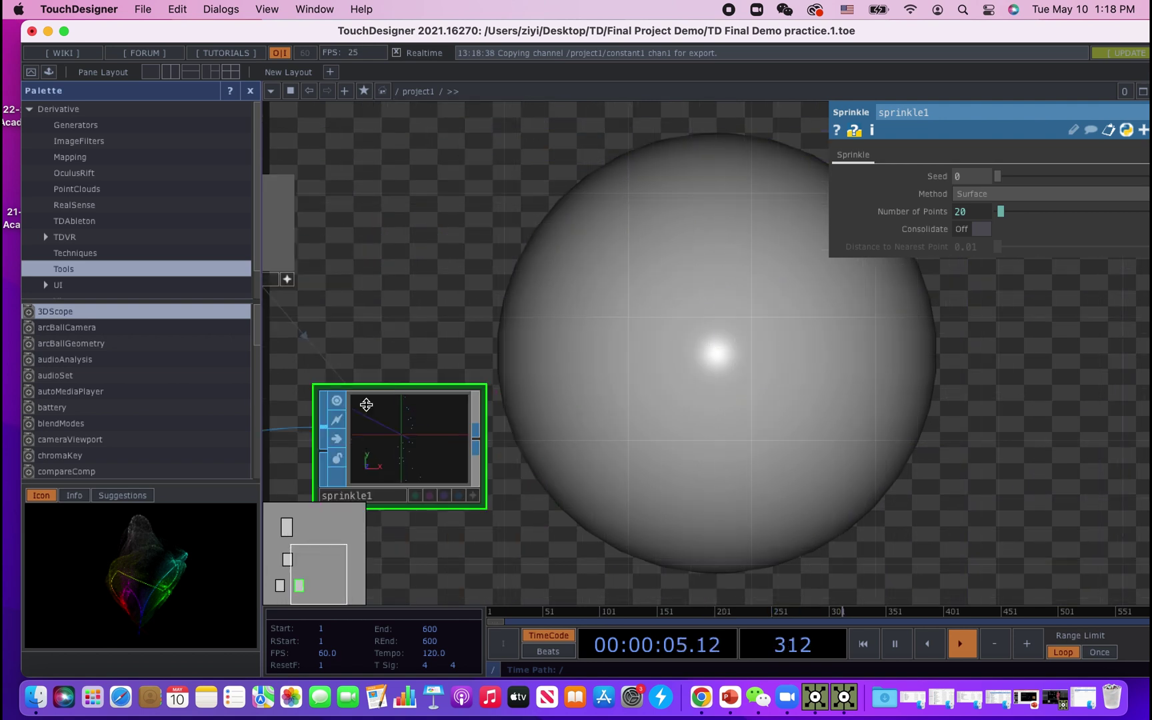
Add a SOP to CHOP after sprinkle1, using sprinkle1 as its source.
scroll(555, 450, "down", 4)
left_click(508, 445)
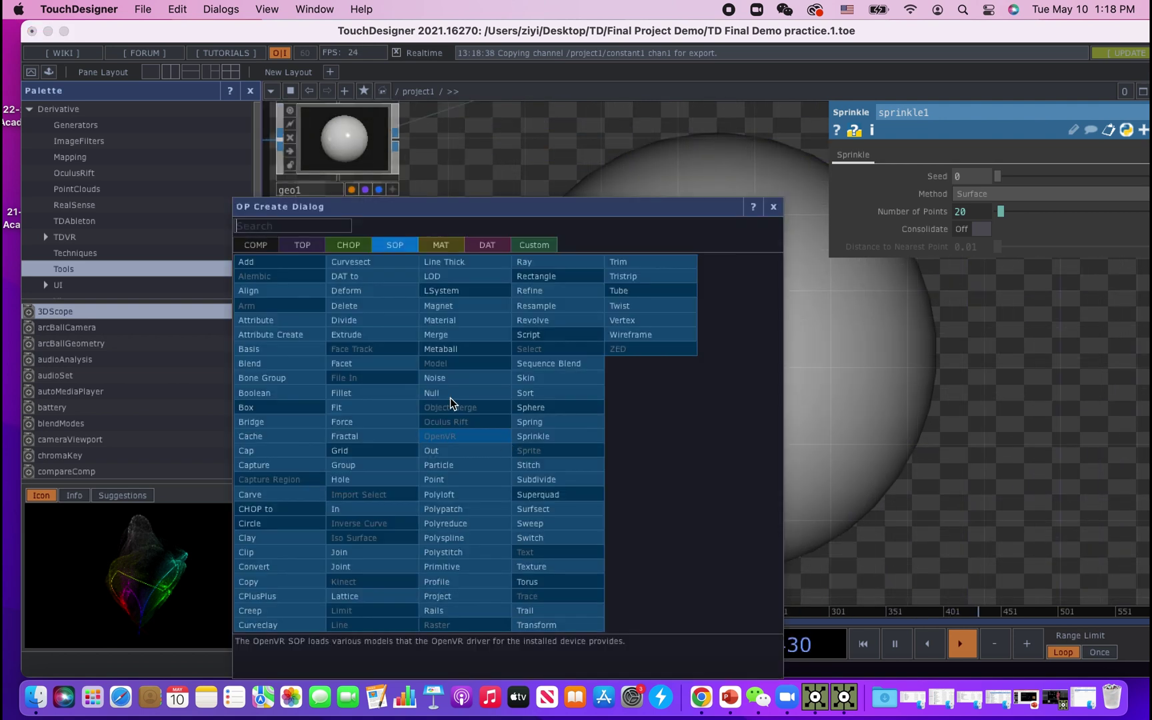
left_click(348, 245)
left_click(253, 275)
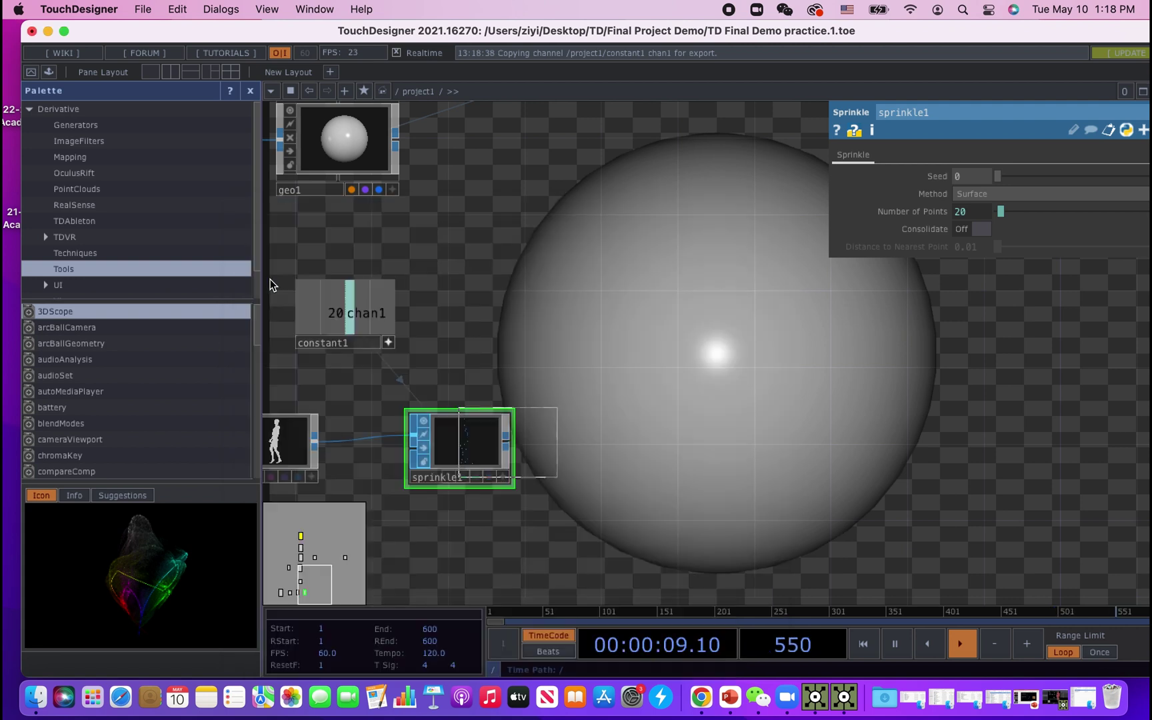
left_click(629, 450)
left_click_drag(733, 464, 558, 476)
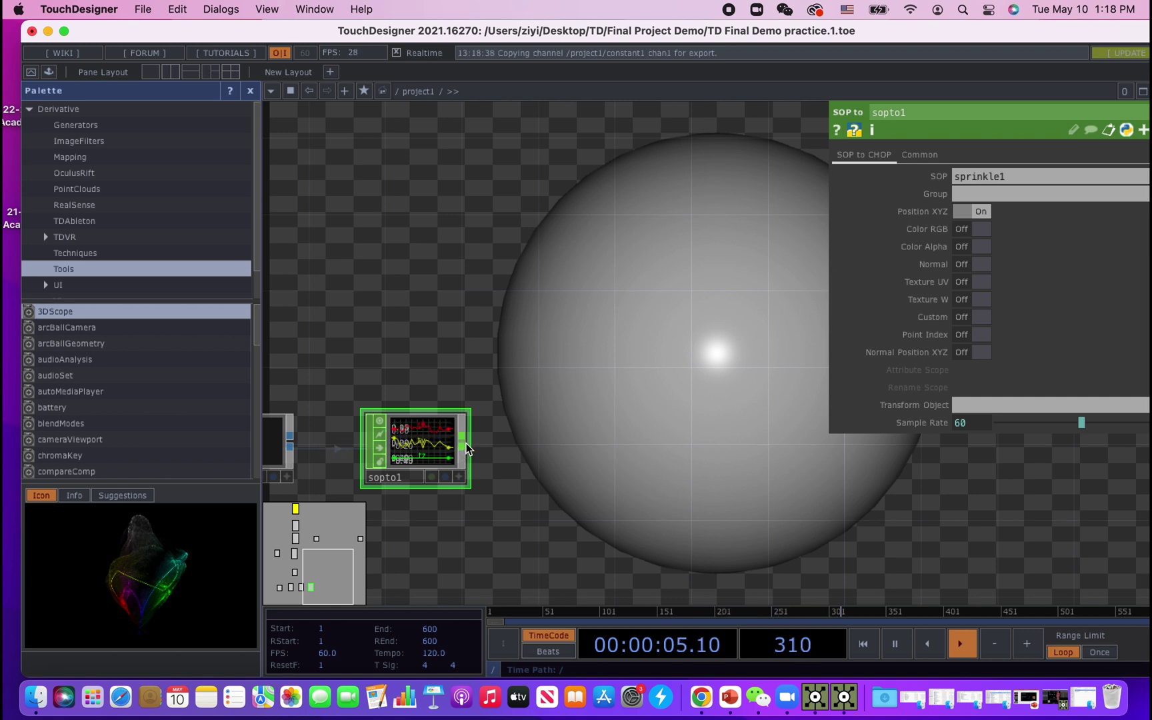
Add a Null CHOP connected to sopto1's output.
left_click(467, 449)
left_click(285, 246)
type("null")
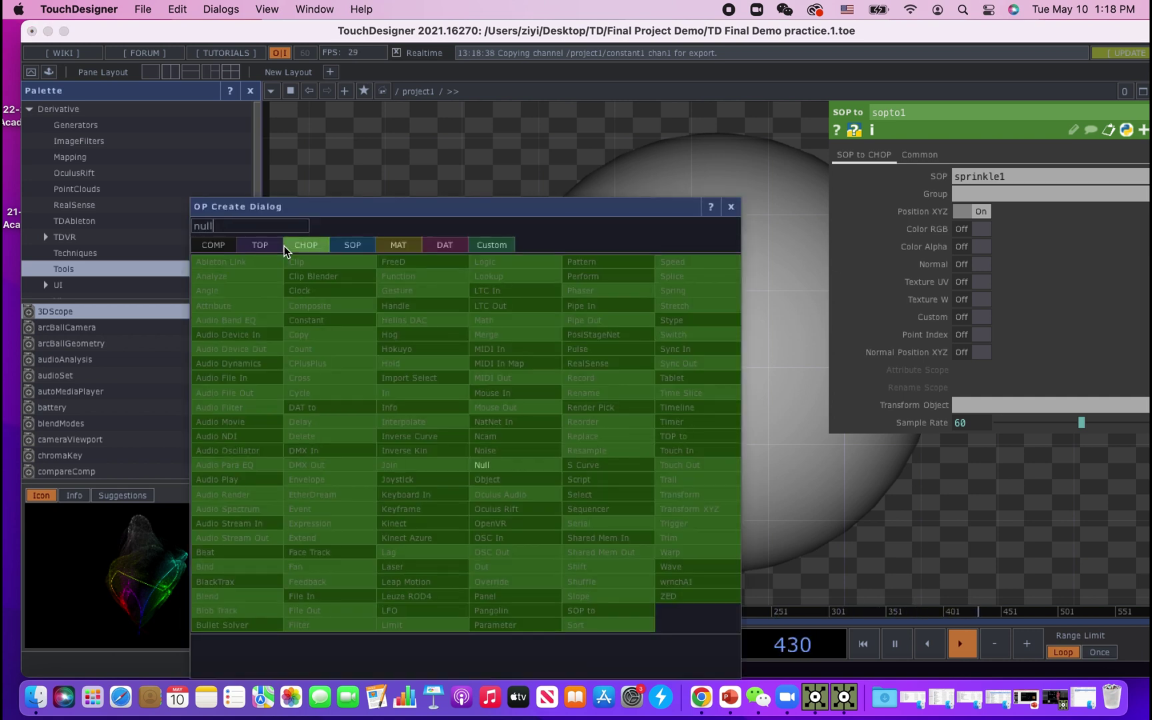
left_click(501, 463)
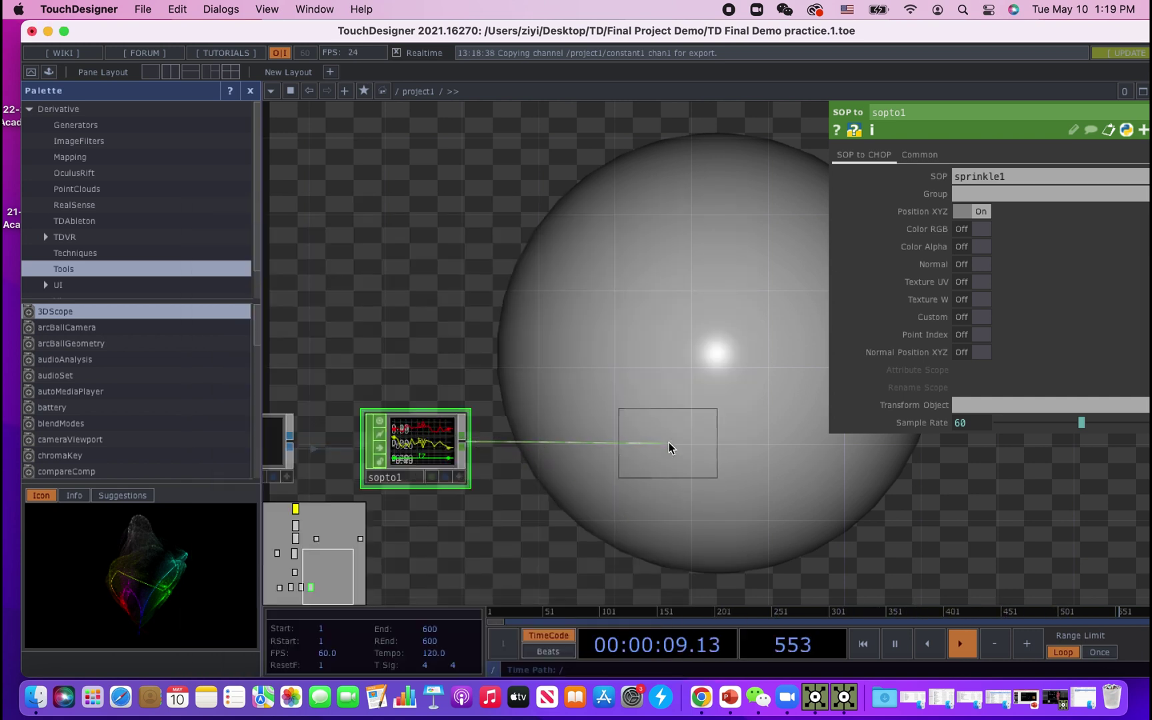
left_click(669, 442)
left_click_drag(663, 511, 545, 493)
Rename the new Null CHOP to pos and examine its channels.
scroll(545, 493, "up", 3)
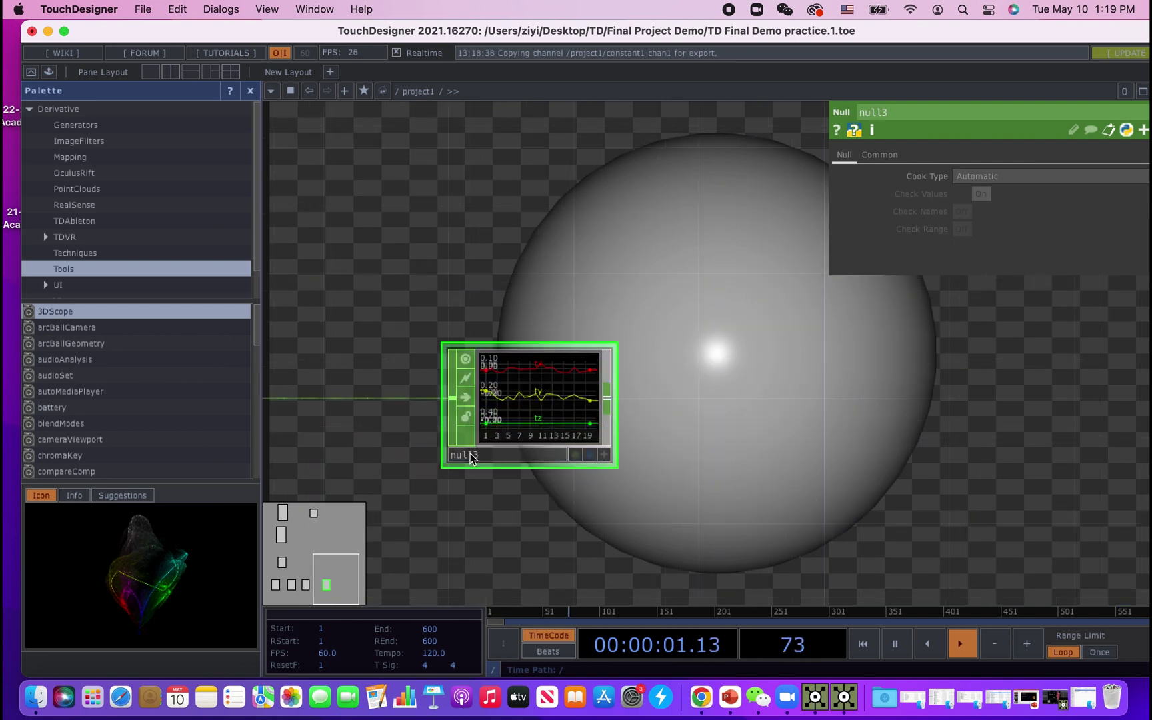
left_click(473, 456)
type("pos")
left_click(556, 500)
scroll(519, 412, "up", 3)
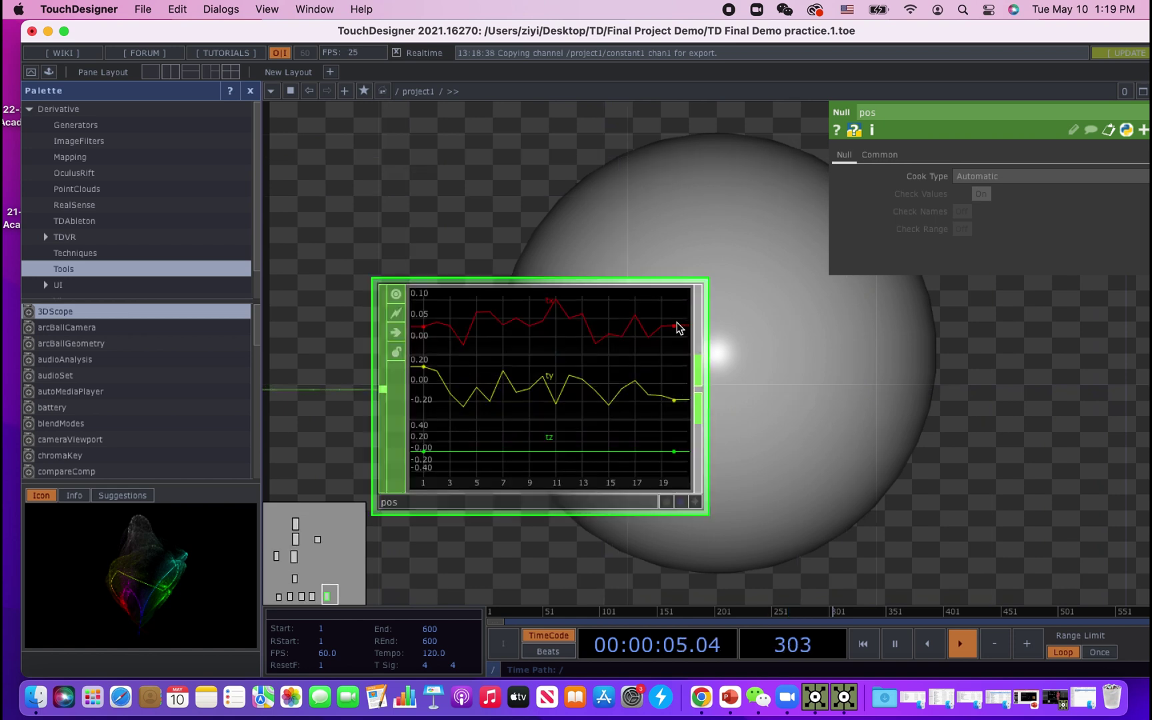
scroll(721, 430, "down", 2)
scroll(721, 430, "down", 5)
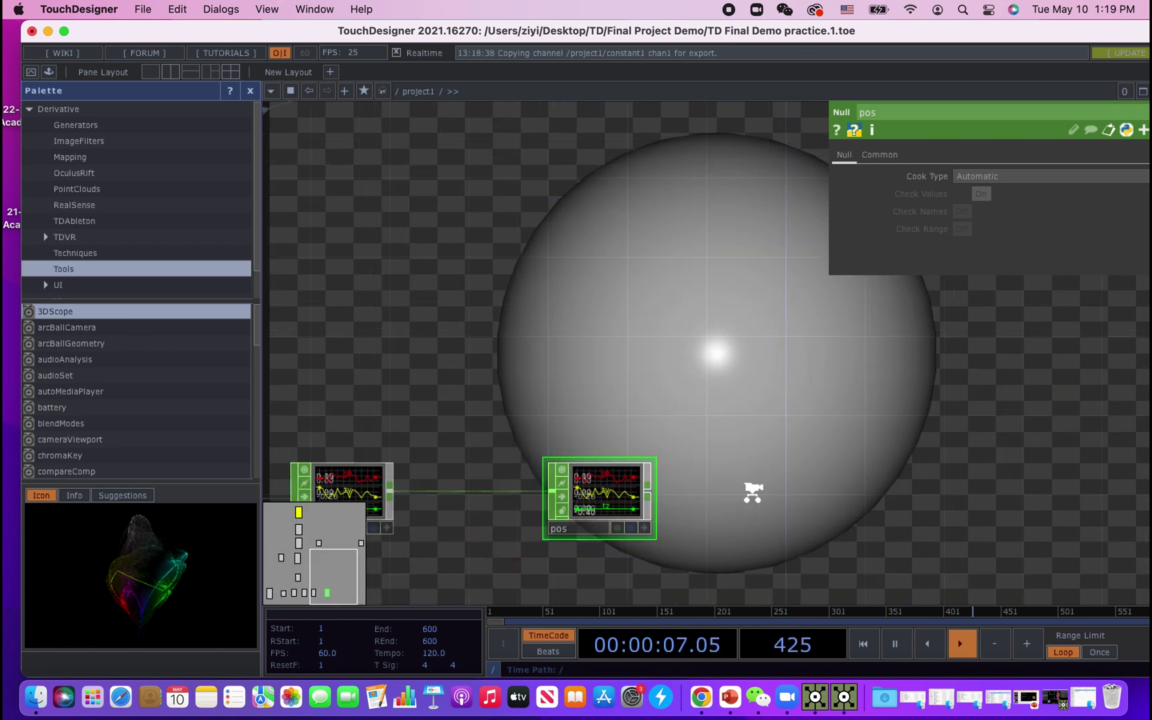
Turn on instancing for geo1 and assign the pos CHOP as its Translate OP.
left_click_drag(634, 465, 627, 461)
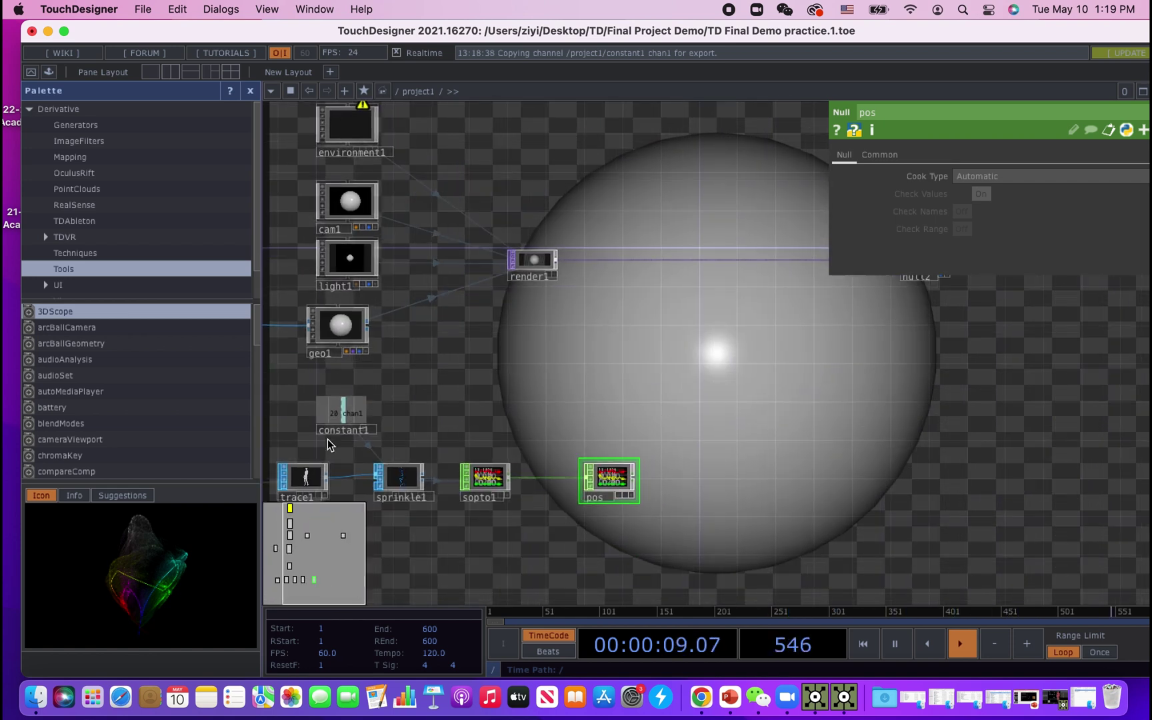
scroll(414, 379, "left", 5)
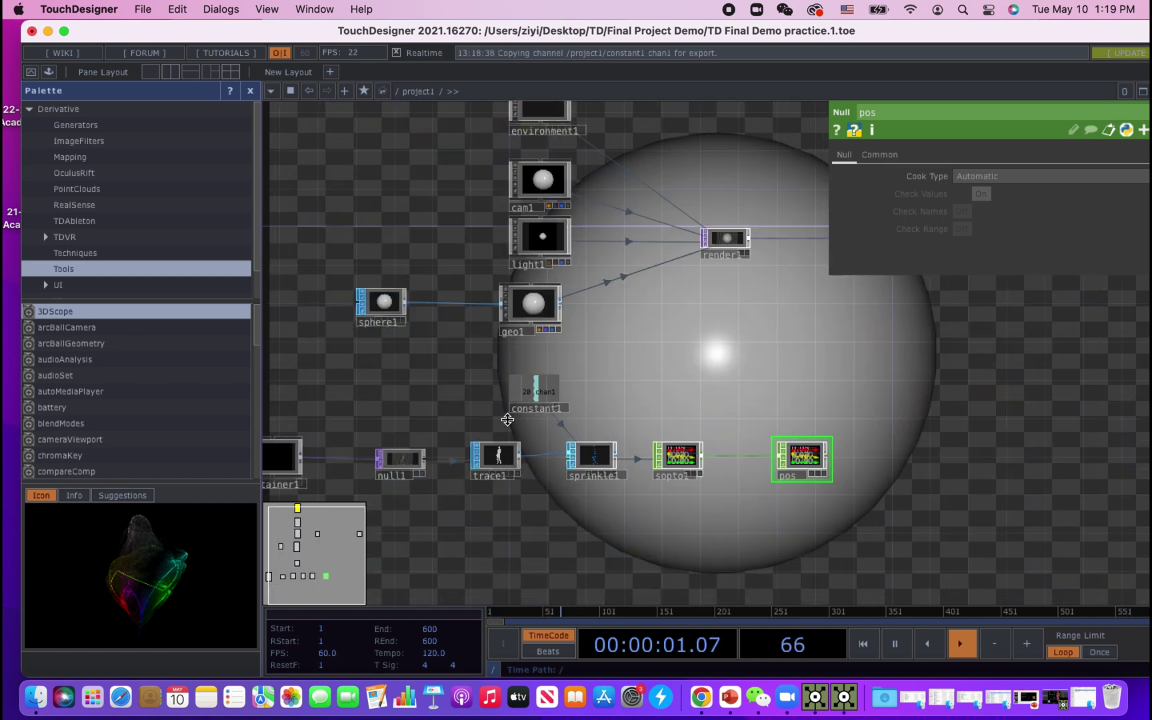
left_click(537, 301)
scroll(572, 350, "right", 7)
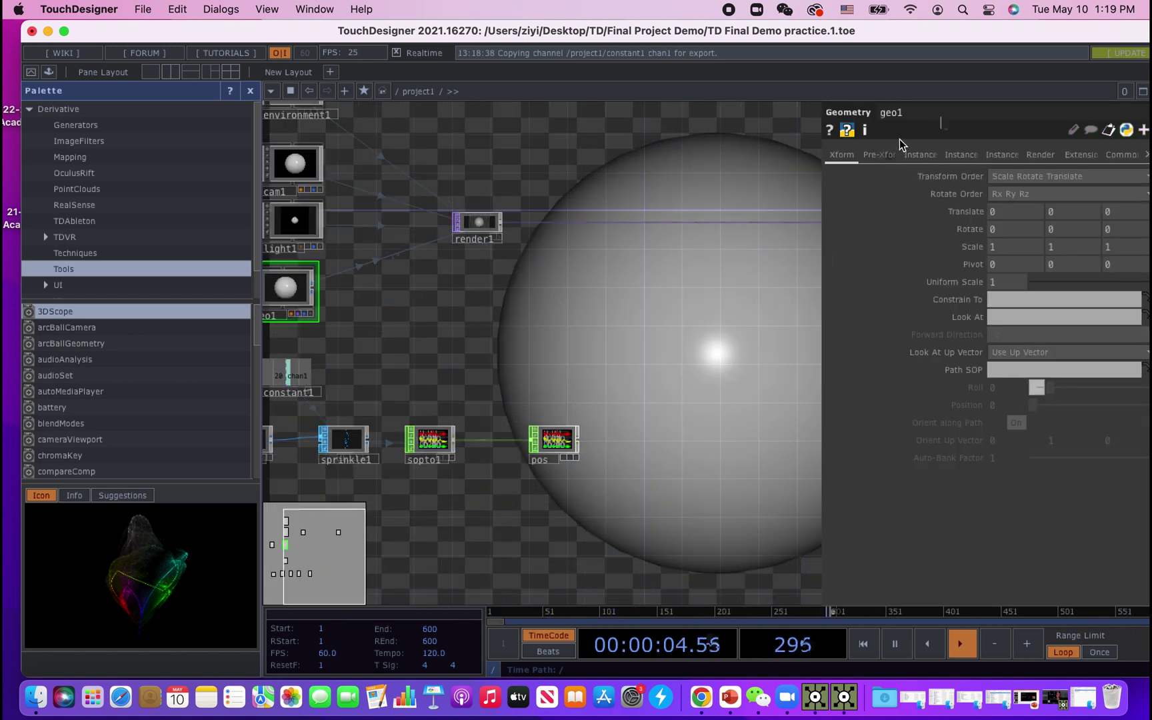
left_click(920, 155)
left_click(1011, 176)
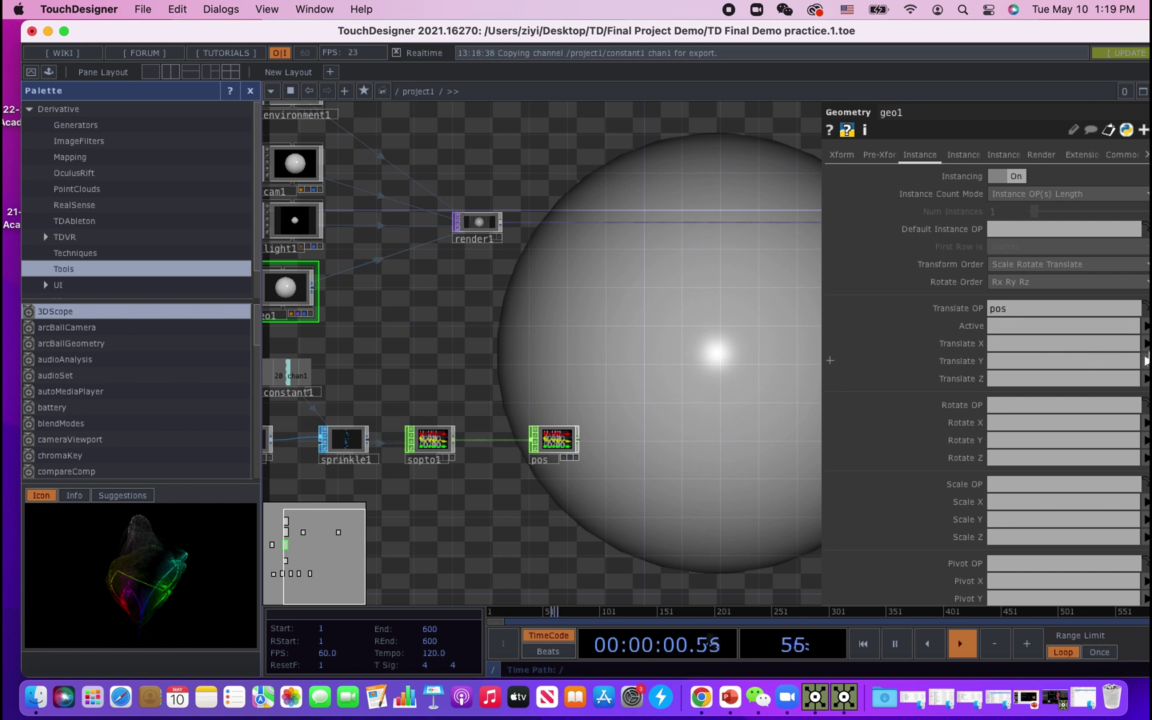
Map geo1's instance Translate X, Y and Z to the tx, ty and tz channels.
left_click_drag(957, 35, 820, 34)
left_click(1013, 359)
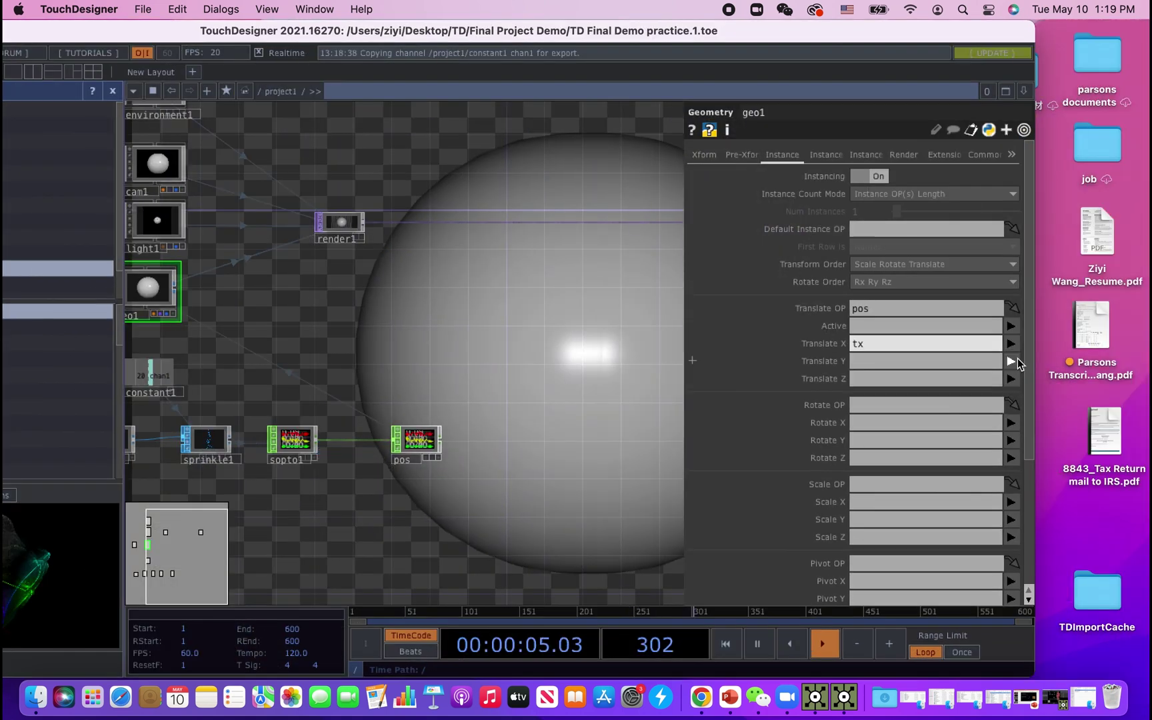
left_click(1011, 393)
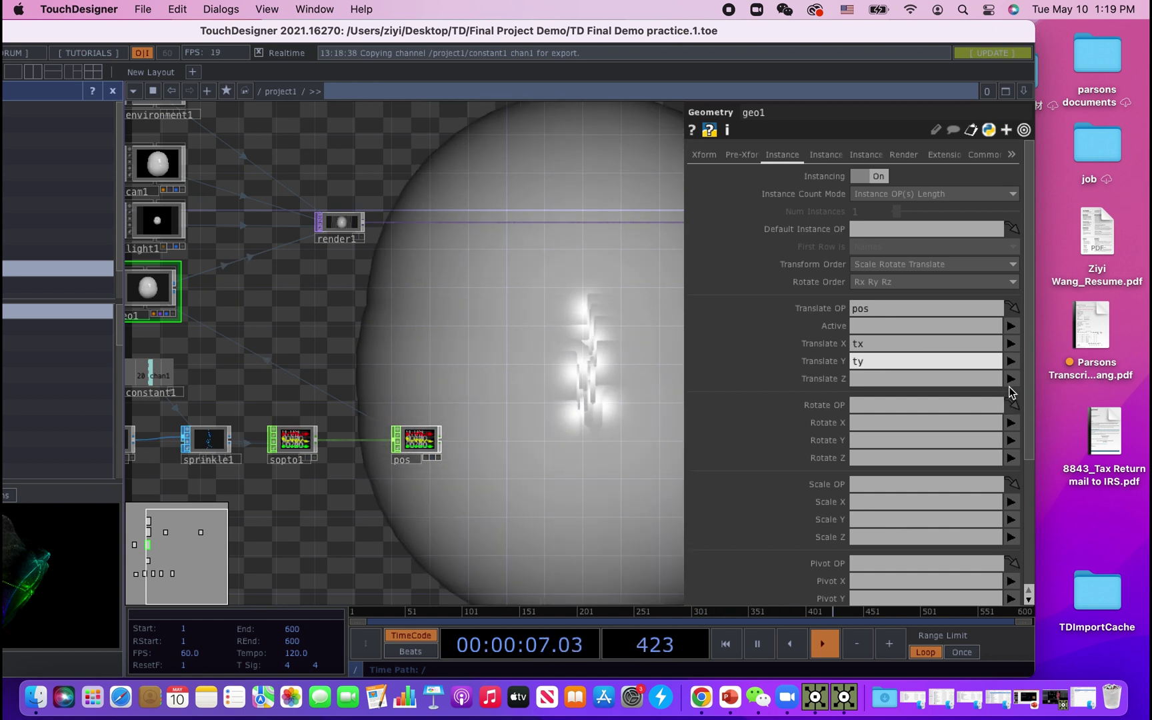
left_click(1011, 379)
left_click(1011, 427)
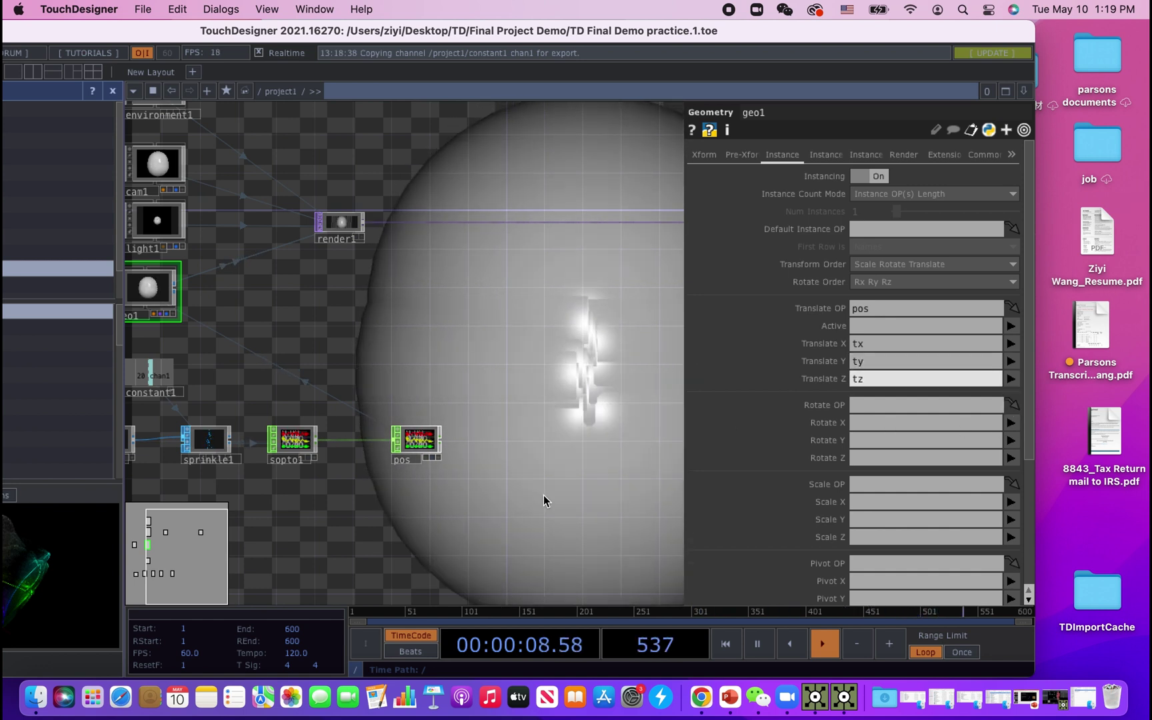
Set sphere1's radius to 0.09 on all three axes.
scroll(494, 379, "down", 2)
scroll(494, 379, "down", 3)
left_click_drag(468, 460, 580, 479)
scroll(373, 388, "up", 3)
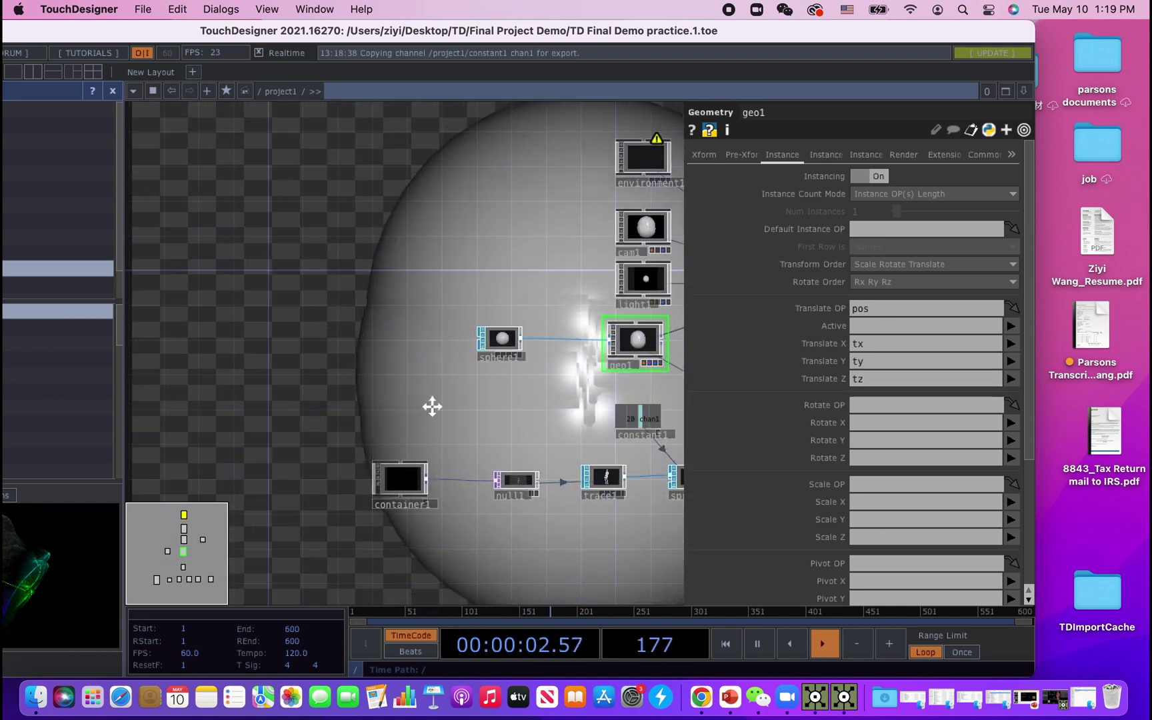
scroll(407, 407, "up", 5)
left_click(390, 354)
scroll(440, 439, "down", 3)
left_click_drag(342, 447, 197, 448)
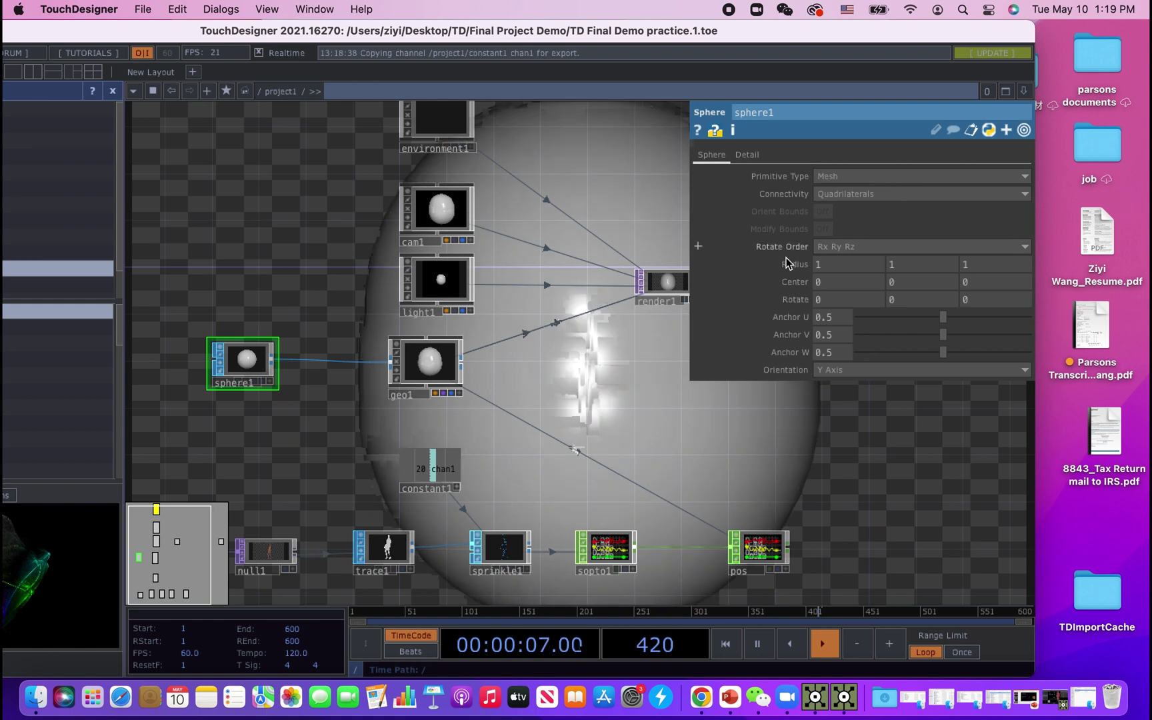
mouse_move(786, 257)
middle_mouse_down()
mouse_move(792, 276)
mouse_move(789, 240)
middle_mouse_up()
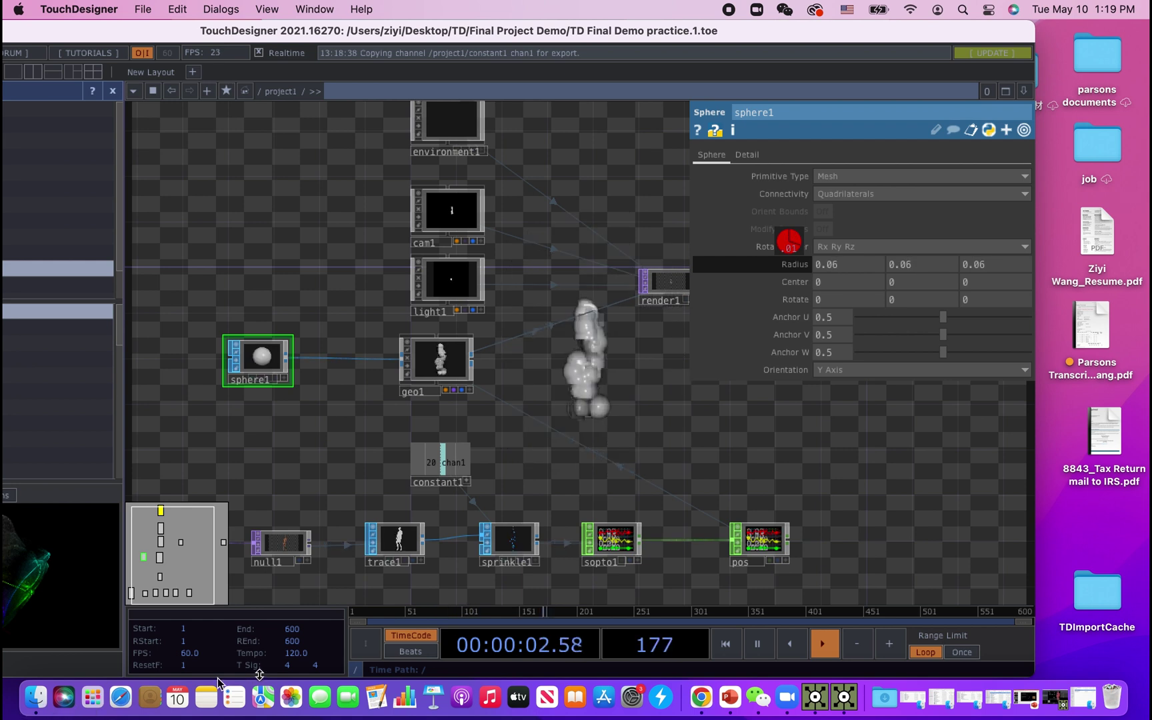
middle_click_drag(260, 675, 661, 612)
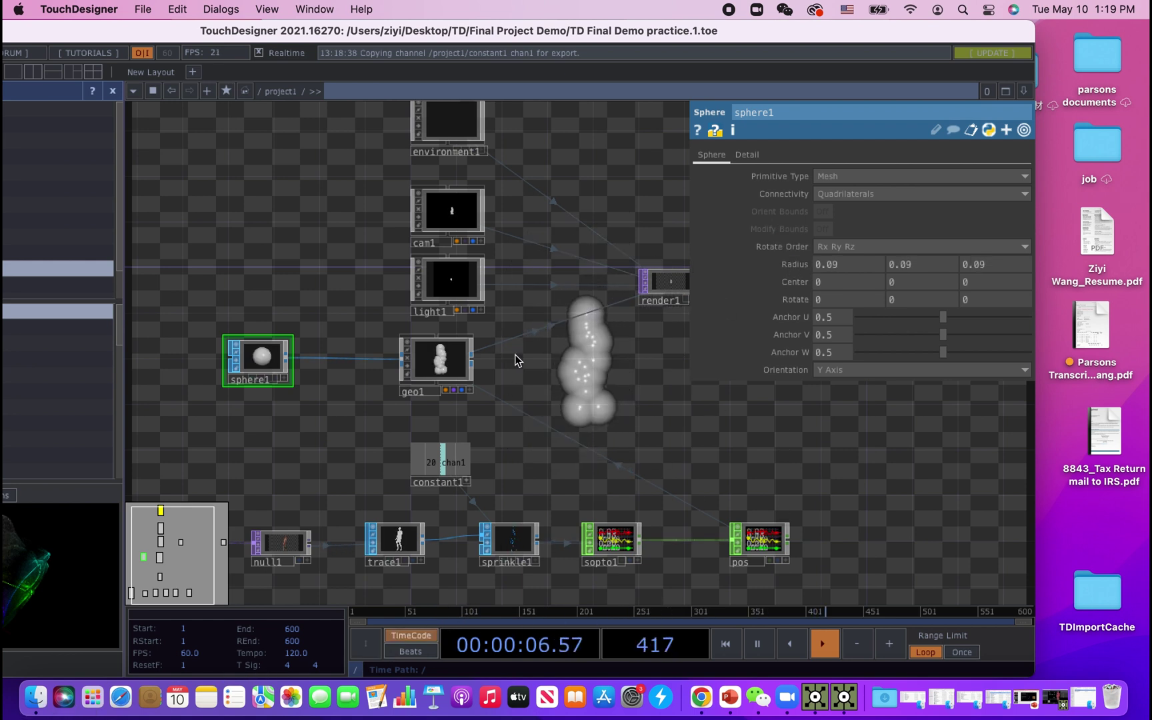
Insert an Over TOP on the wire between render1 and null2.
left_click_drag(838, 445, 379, 515)
scroll(467, 414, "up", 3)
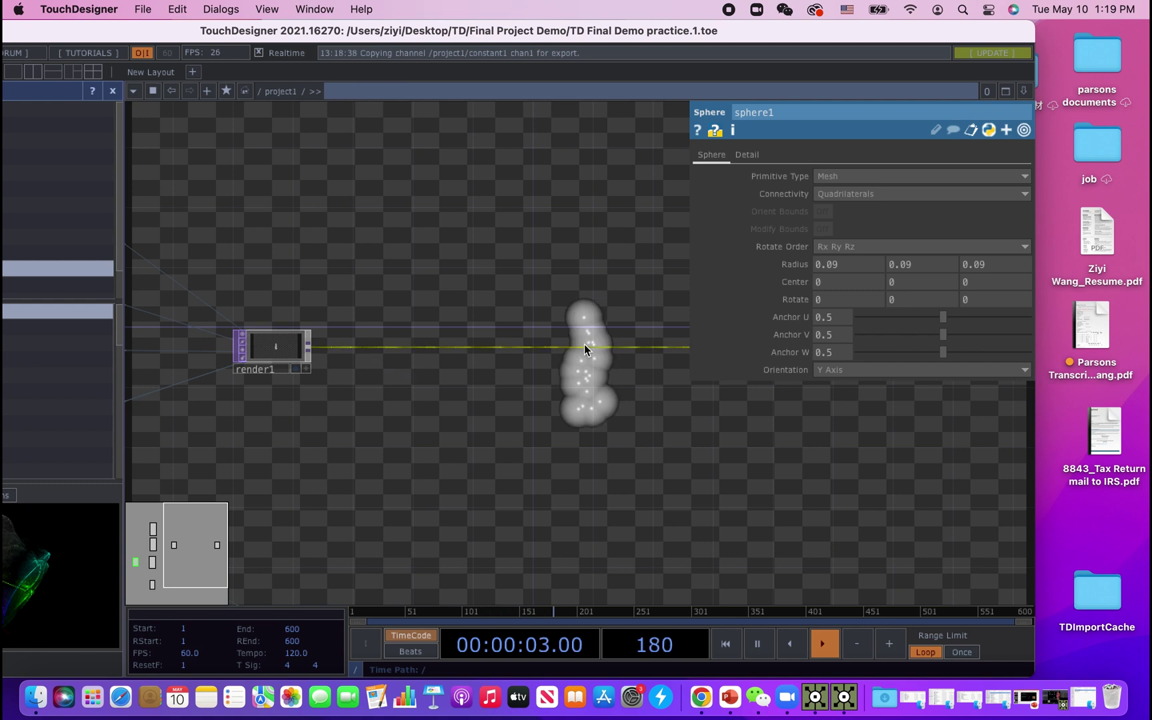
right_click(584, 343)
left_click(609, 322)
type("iove")
key("BackSpace")
key("BackSpace")
key("BackSpace")
key("BackSpace")
type("over")
left_click(559, 464)
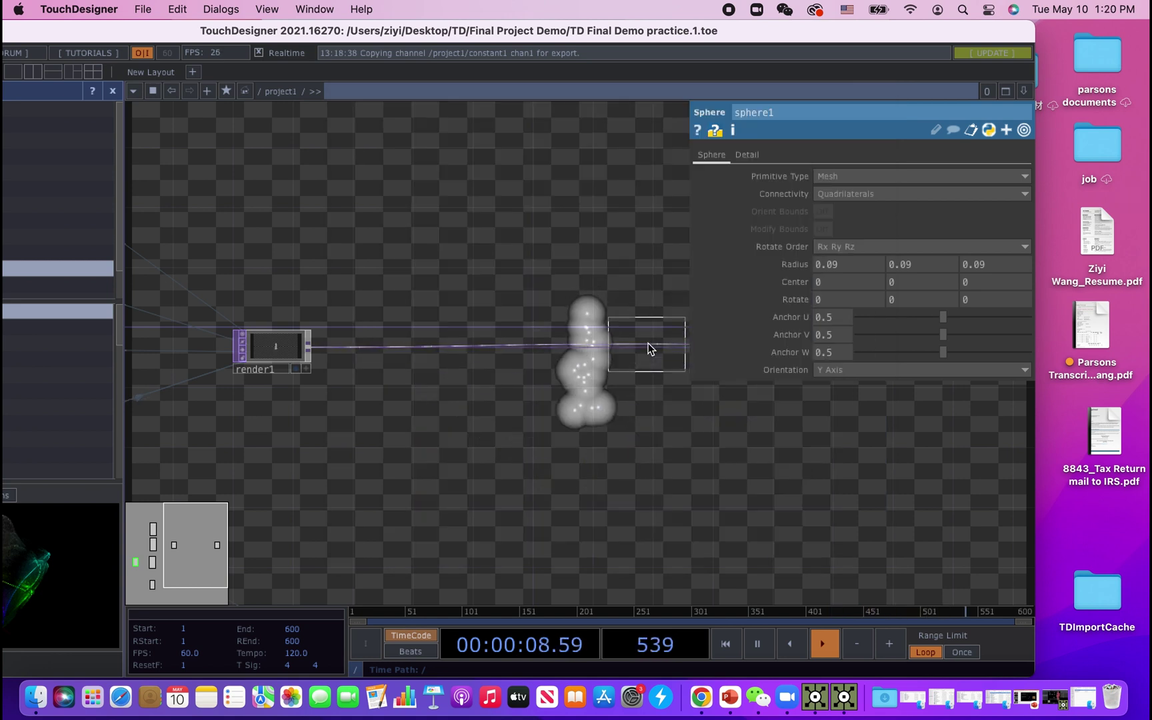
left_click(645, 352)
Connect null1, the rendered figure, to over1 as its second input.
scroll(643, 404, "down", 3)
left_click_drag(726, 483, 872, 488)
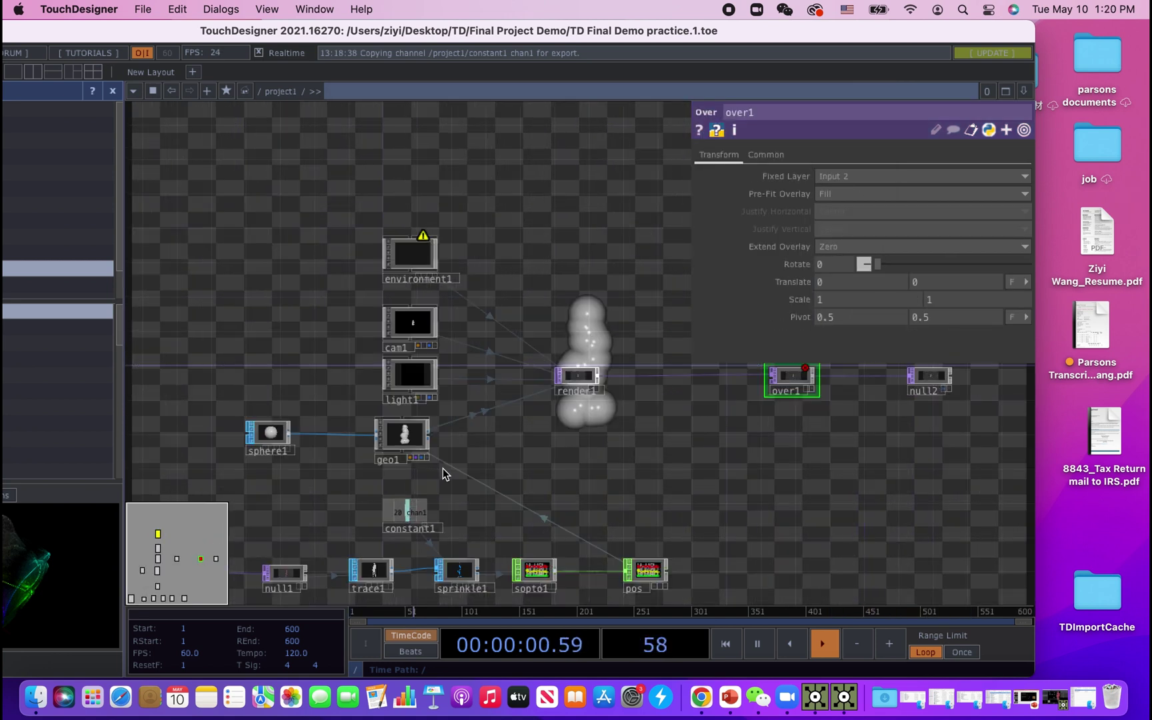
left_click_drag(533, 451, 509, 461)
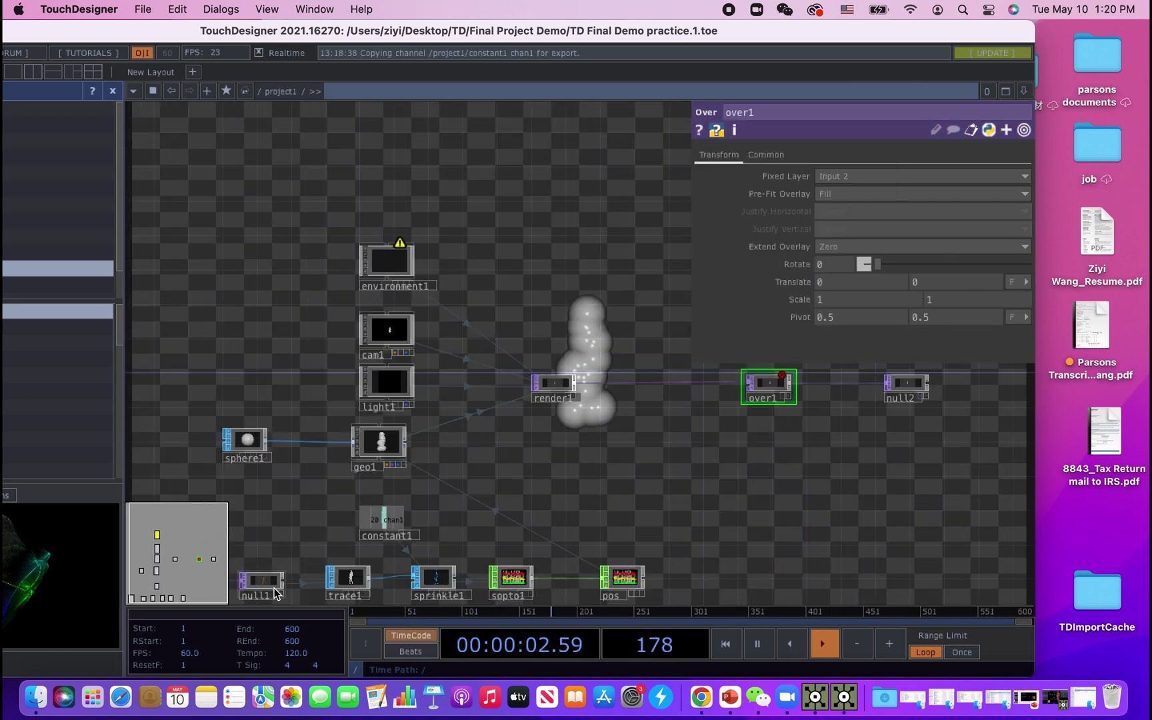
left_click(746, 399)
Insert a Transform TOP on the wire between render1 and over1.
scroll(744, 512, "up", 3)
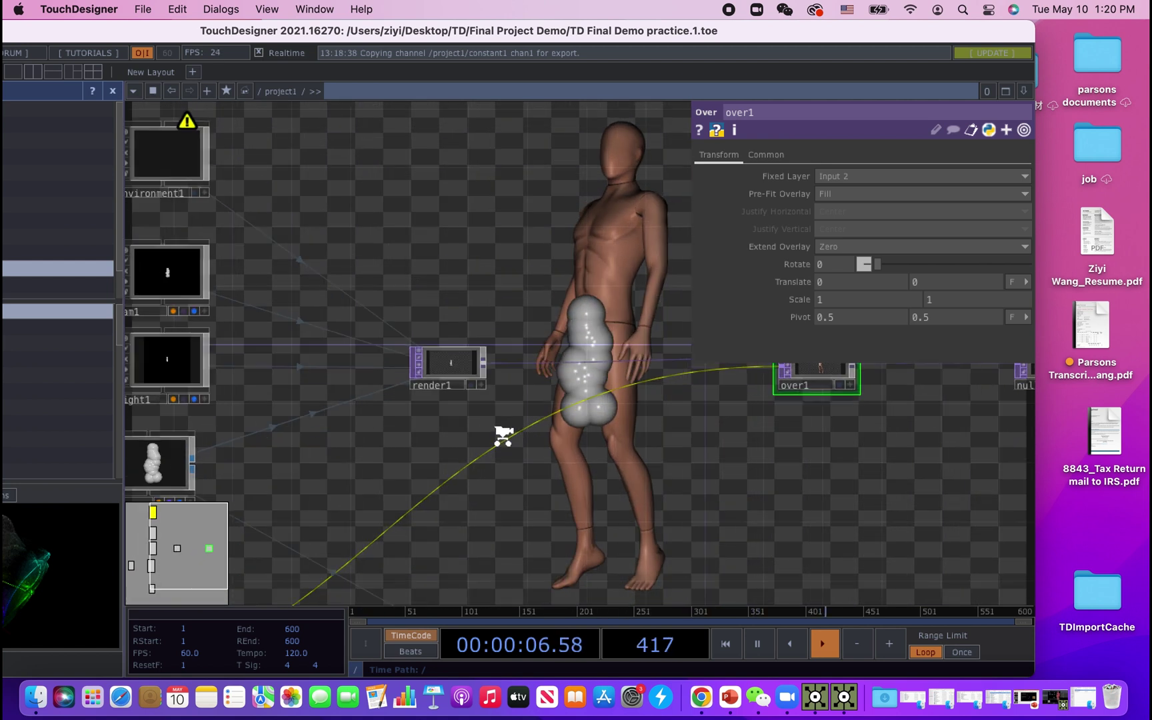
scroll(420, 446, "right", 3)
right_click(435, 426)
left_click(435, 426)
type("tran")
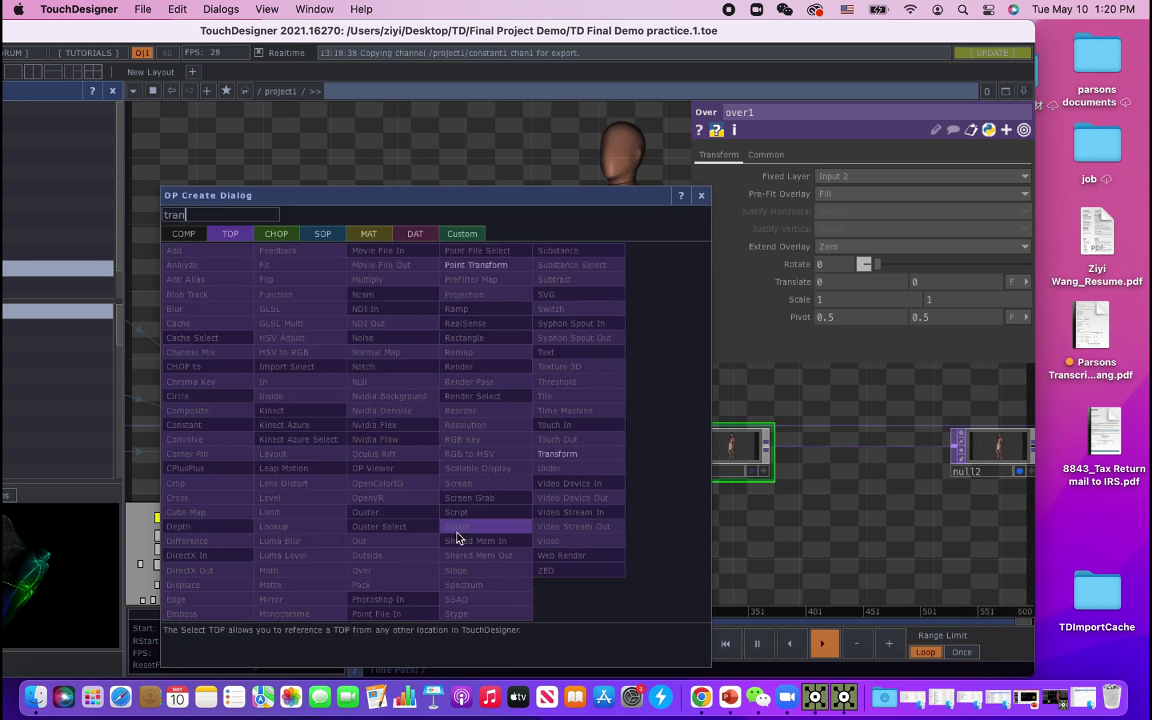
left_click(580, 454)
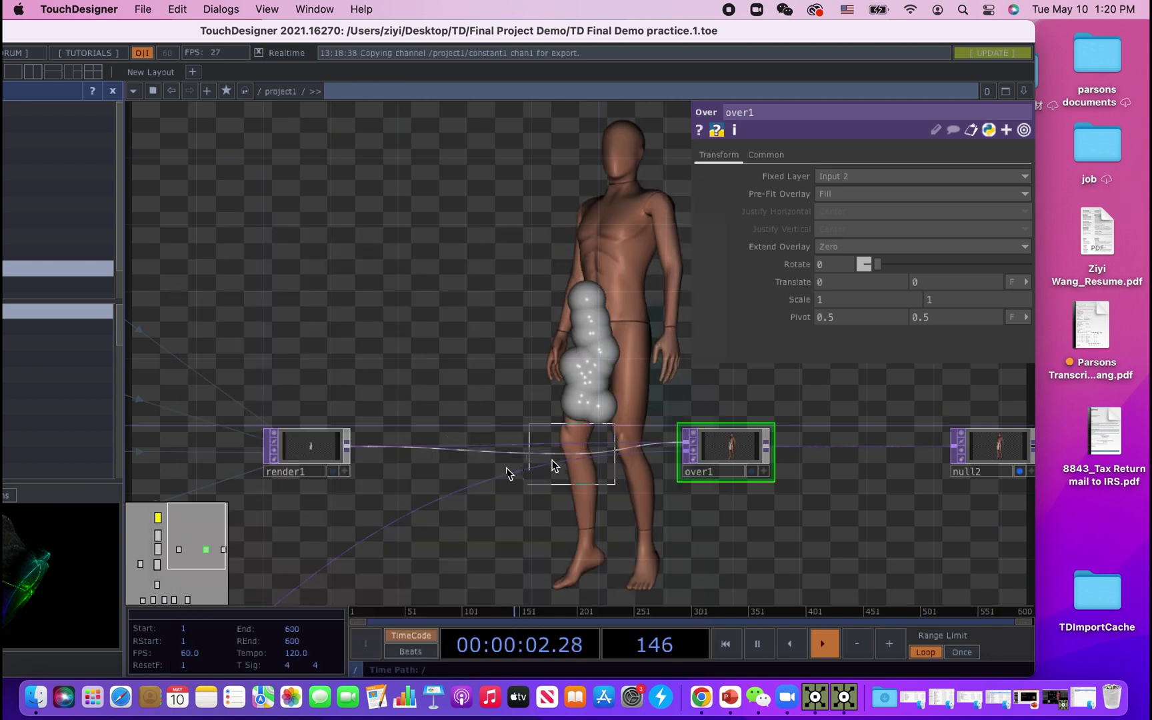
left_click(421, 450)
Set transform1's scale to 2.41 on both axes and move over1 closer to null2.
scroll(453, 446, "up", 3)
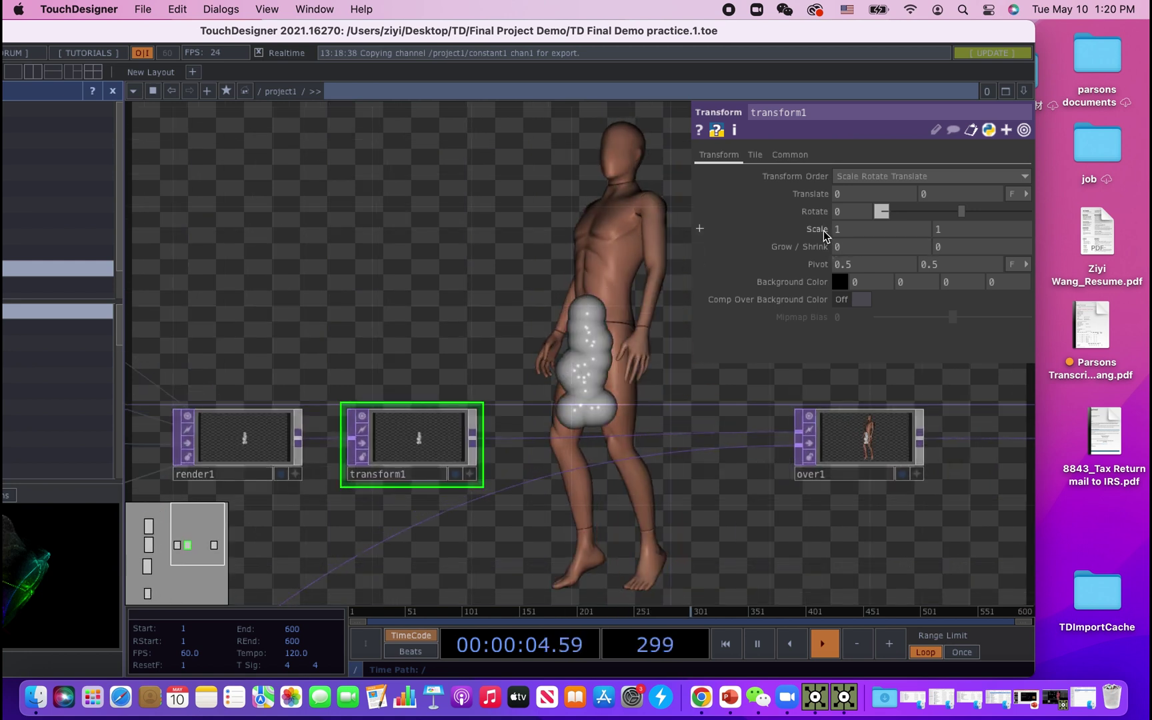
left_click_drag(820, 230, 1144, 246)
left_click_drag(515, 520, 310, 482)
scroll(466, 497, "down", 3)
left_click_drag(591, 435, 752, 436)
left_click_drag(542, 472, 546, 474)
Insert a Feedback TOP between transform1 and over1, placed above the main chain.
scroll(541, 460, "up", 2)
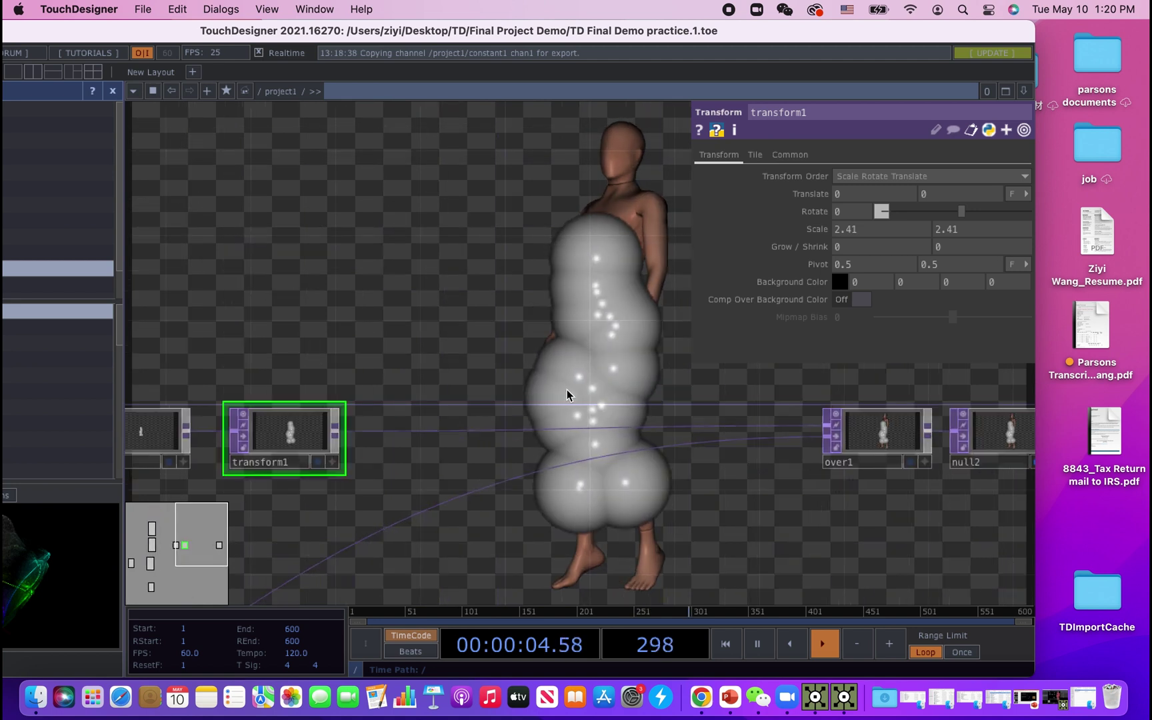
right_click(426, 432)
left_click(450, 414)
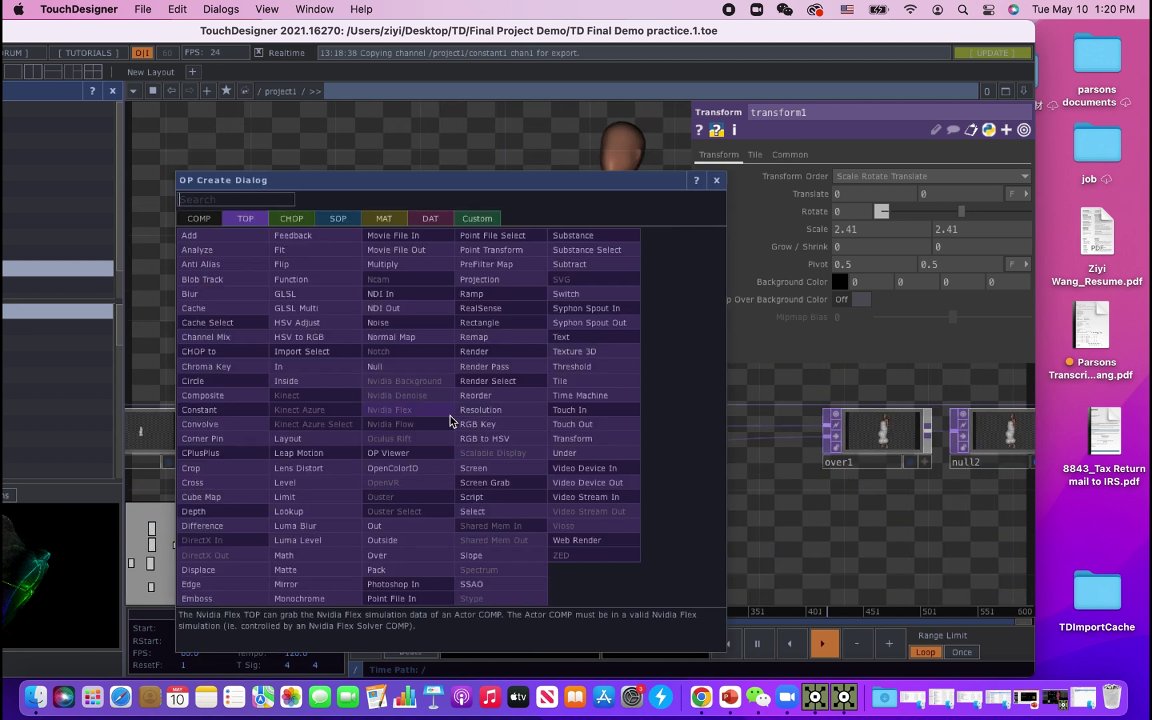
type("feed")
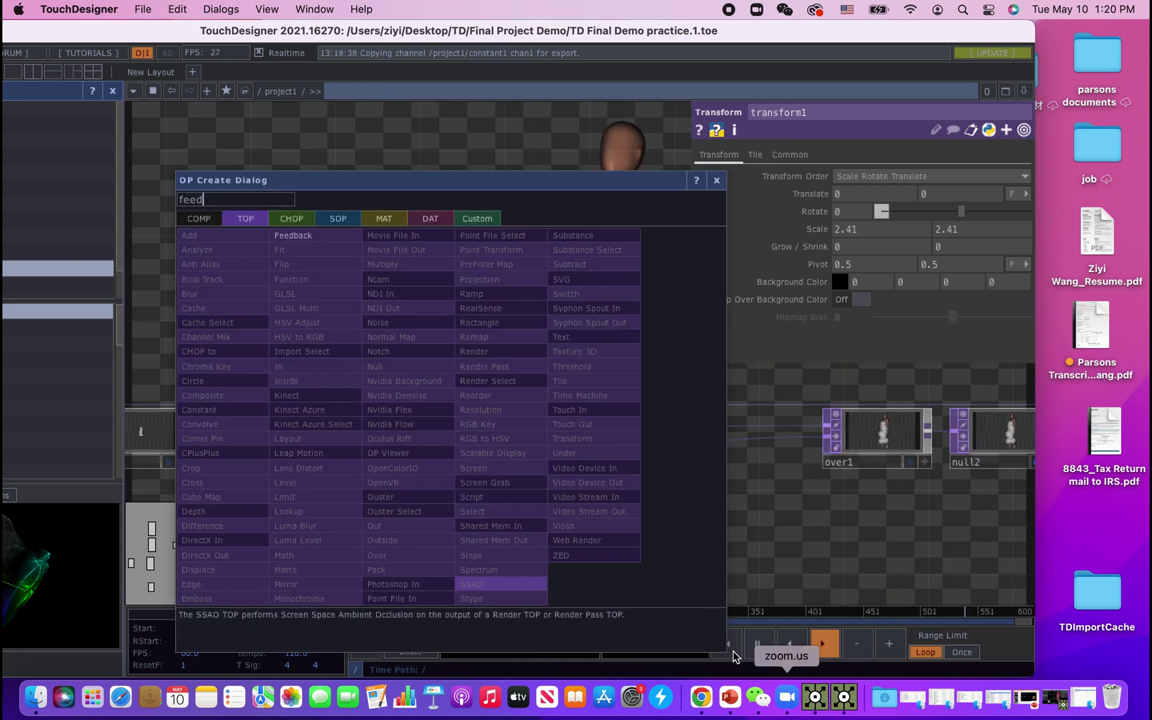
left_click(291, 243)
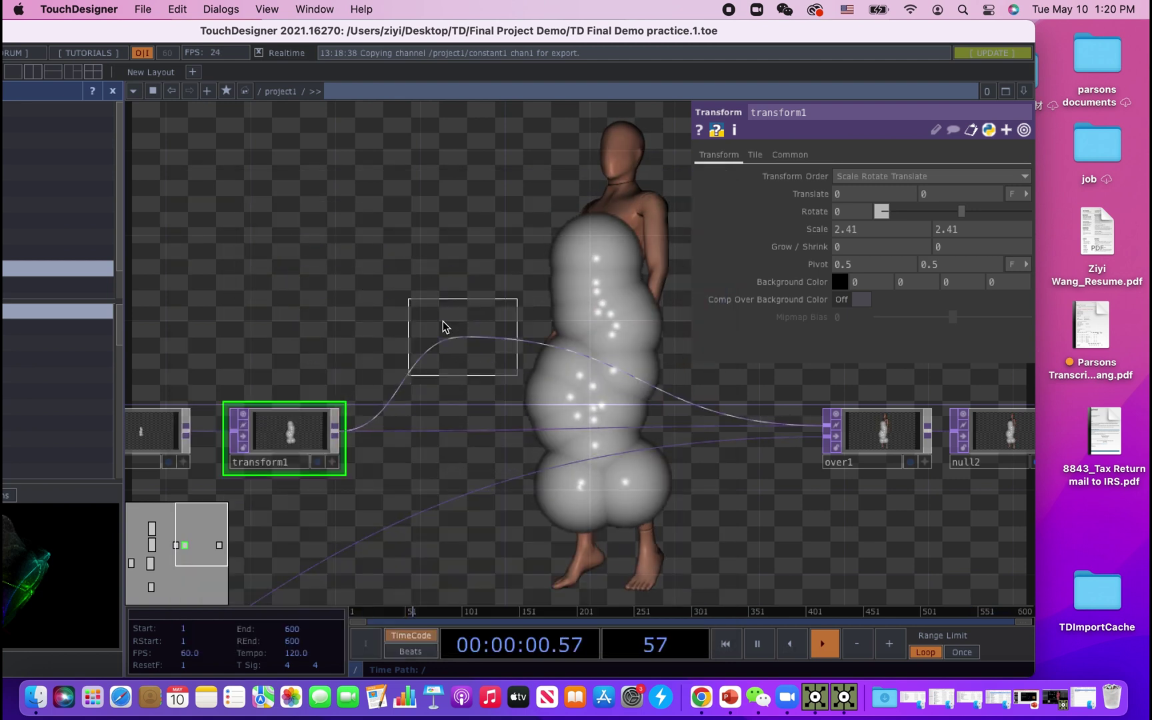
left_click(450, 324)
Insert a Level TOP on the wire between feedback1 and over1.
scroll(501, 469, "down", 3)
left_click_drag(567, 532, 459, 567)
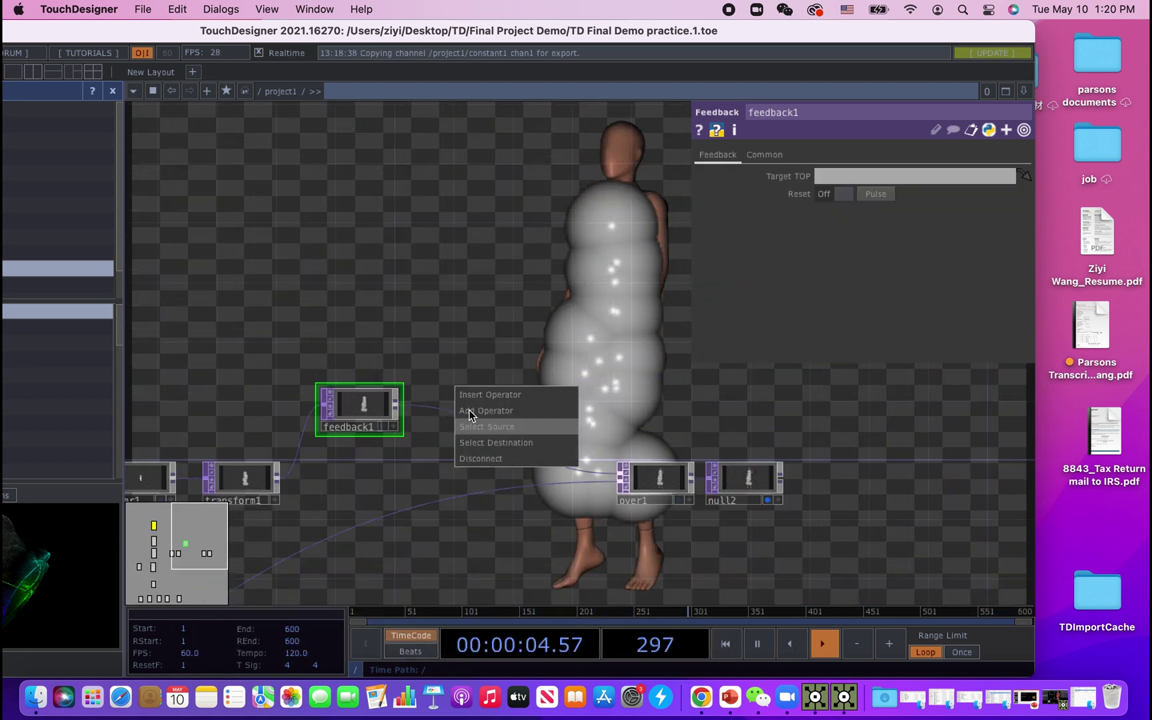
left_click(481, 399)
type("level")
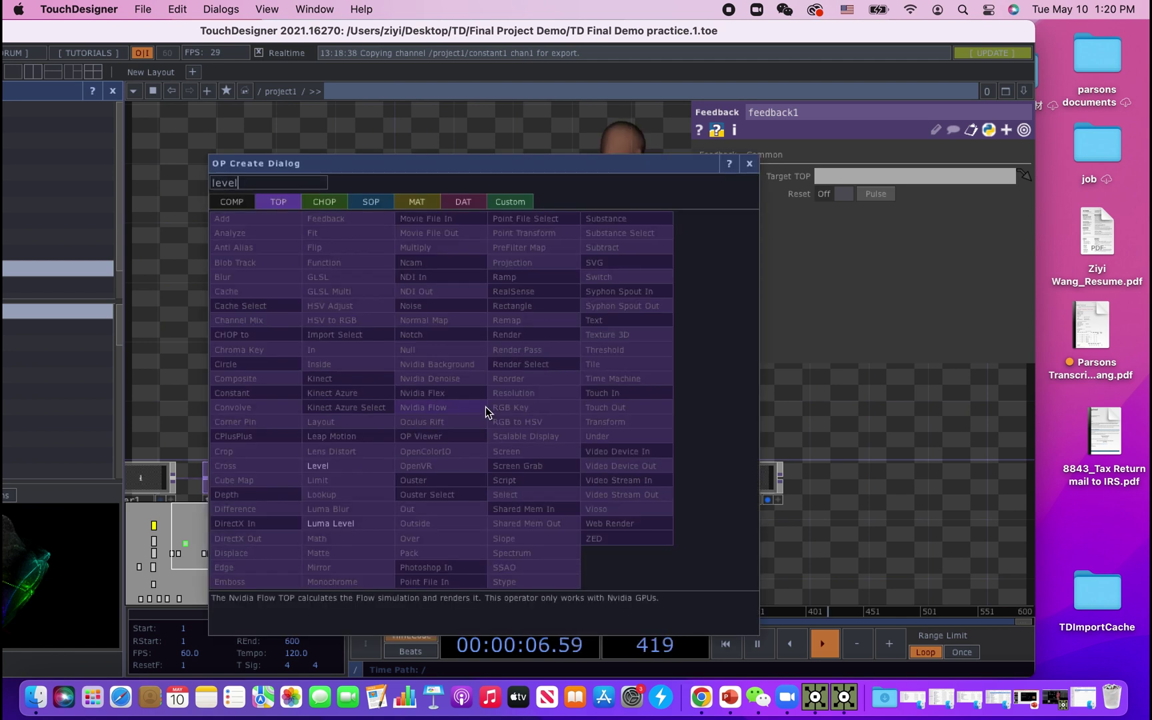
left_click(333, 470)
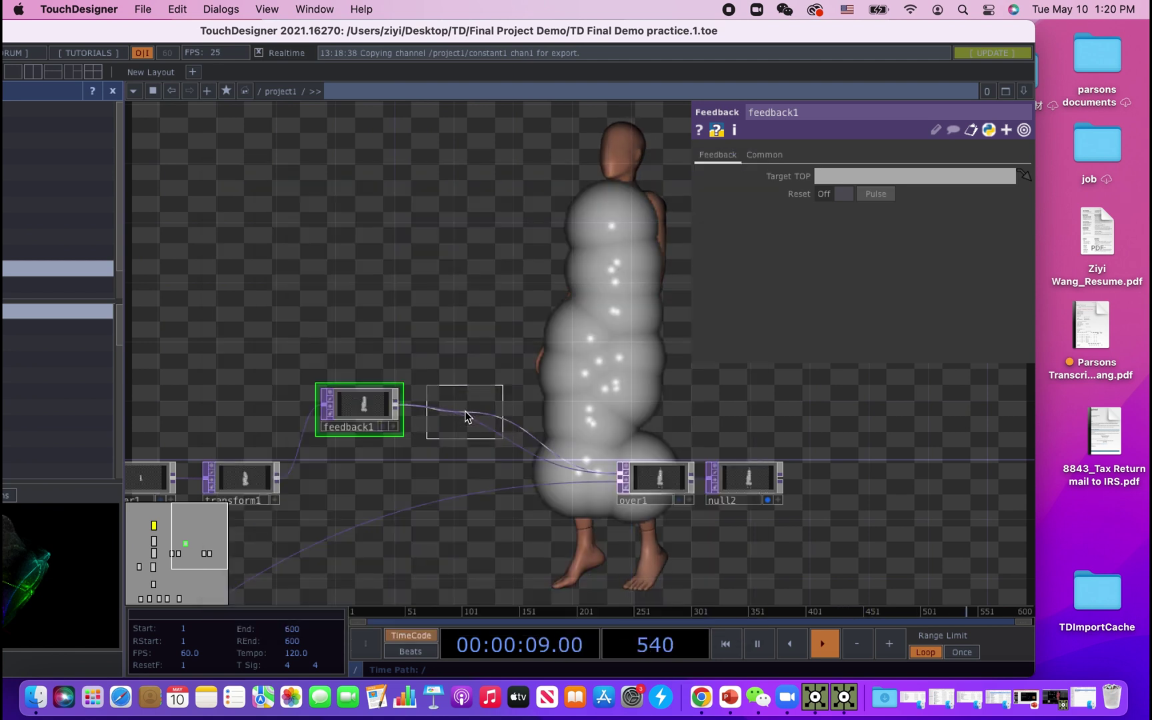
left_click(511, 451)
Insert a Composite TOP on the wire between level1 and over1.
right_click(561, 451)
left_click(602, 454)
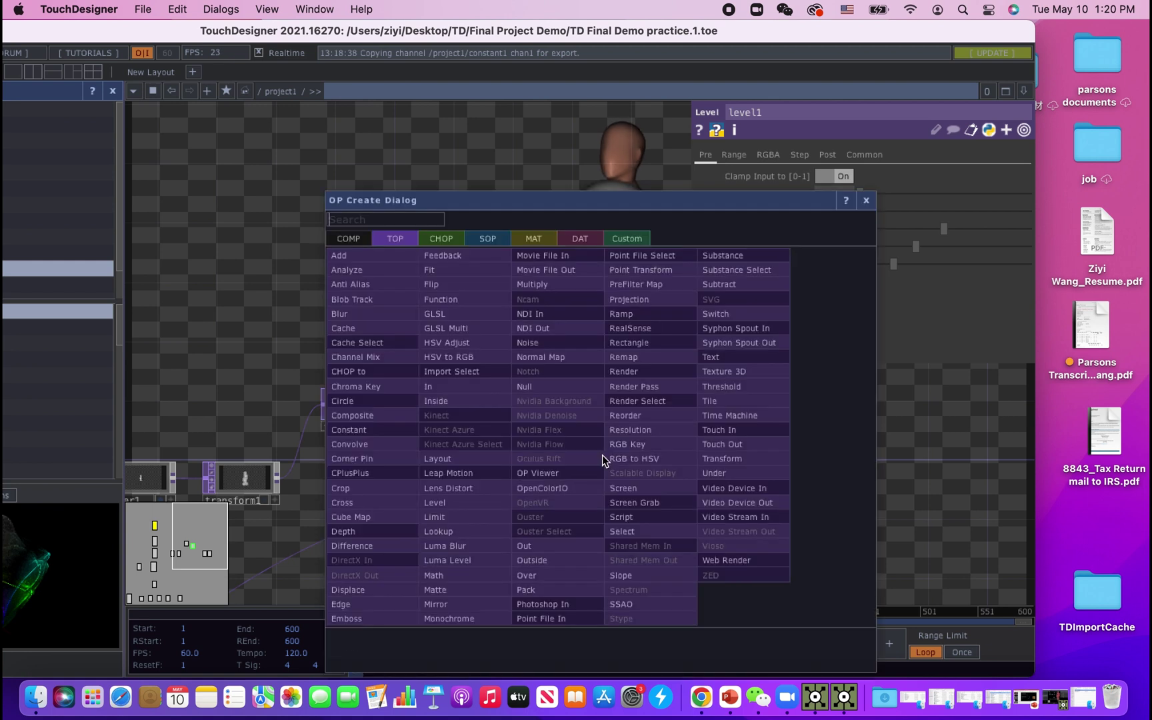
type("com")
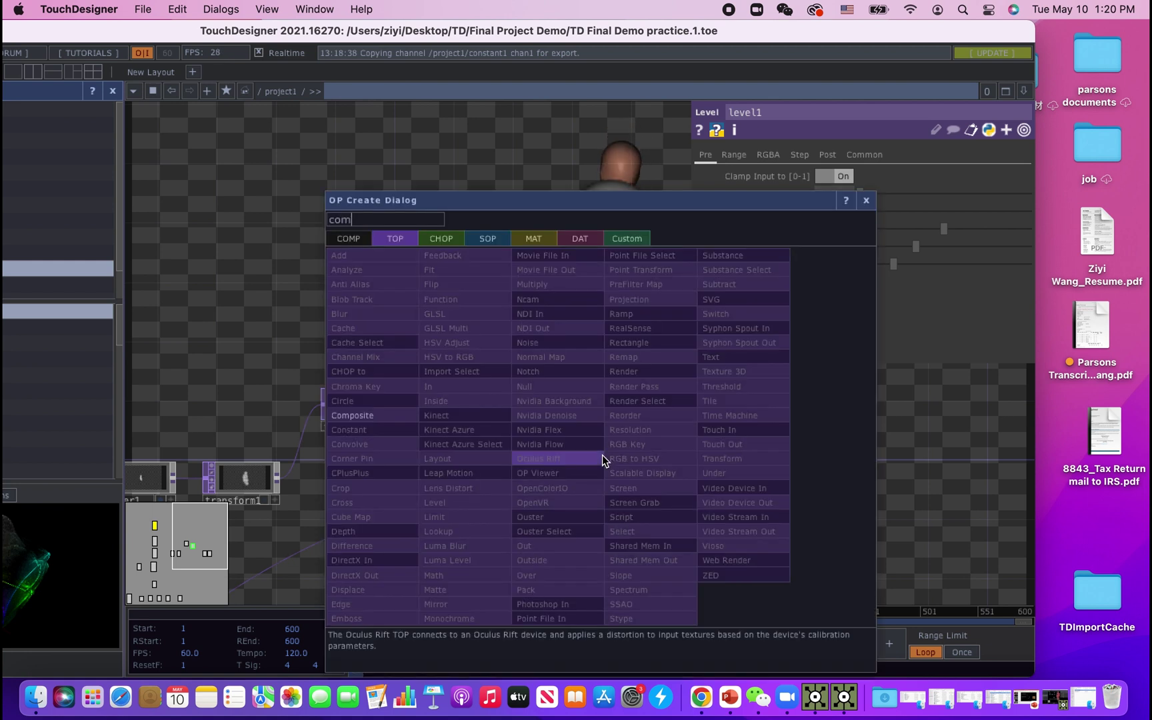
left_click(365, 414)
left_click(551, 484)
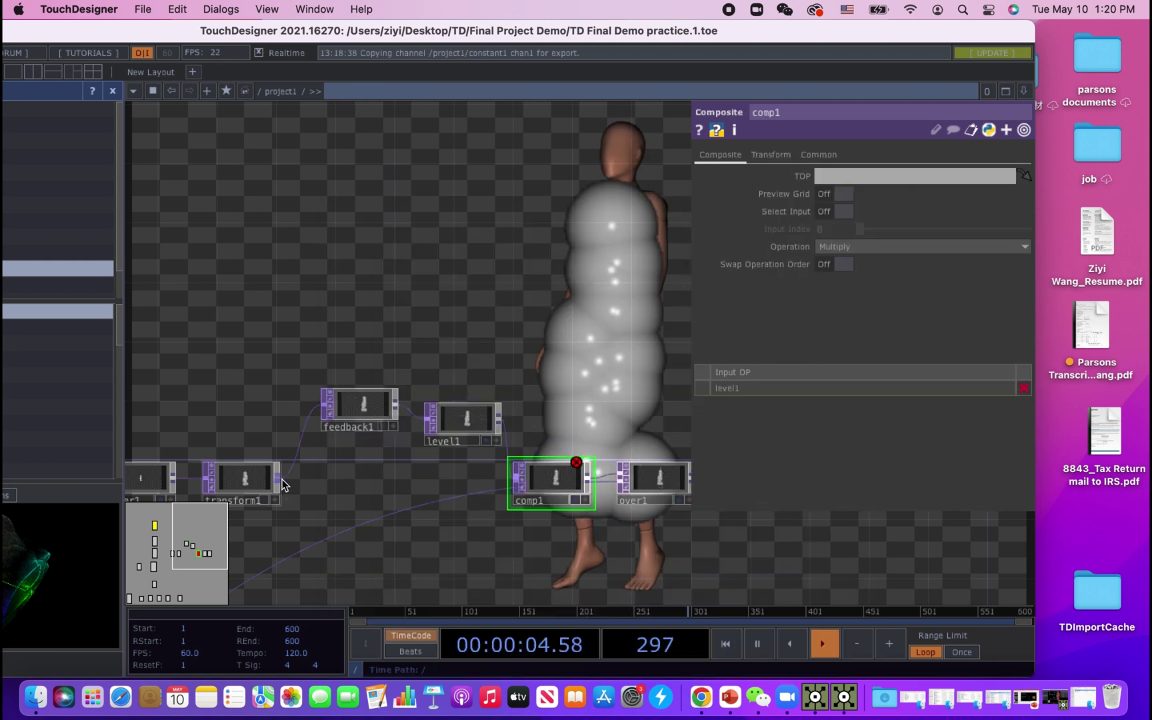
Connect transform1 to comp1 as an additional input and set comp1's operation to Add.
left_click_drag(280, 479, 405, 487)
left_click_drag(512, 499, 371, 507)
scroll(399, 416, "up", 3)
scroll(421, 427, "up", 2)
left_click(866, 248)
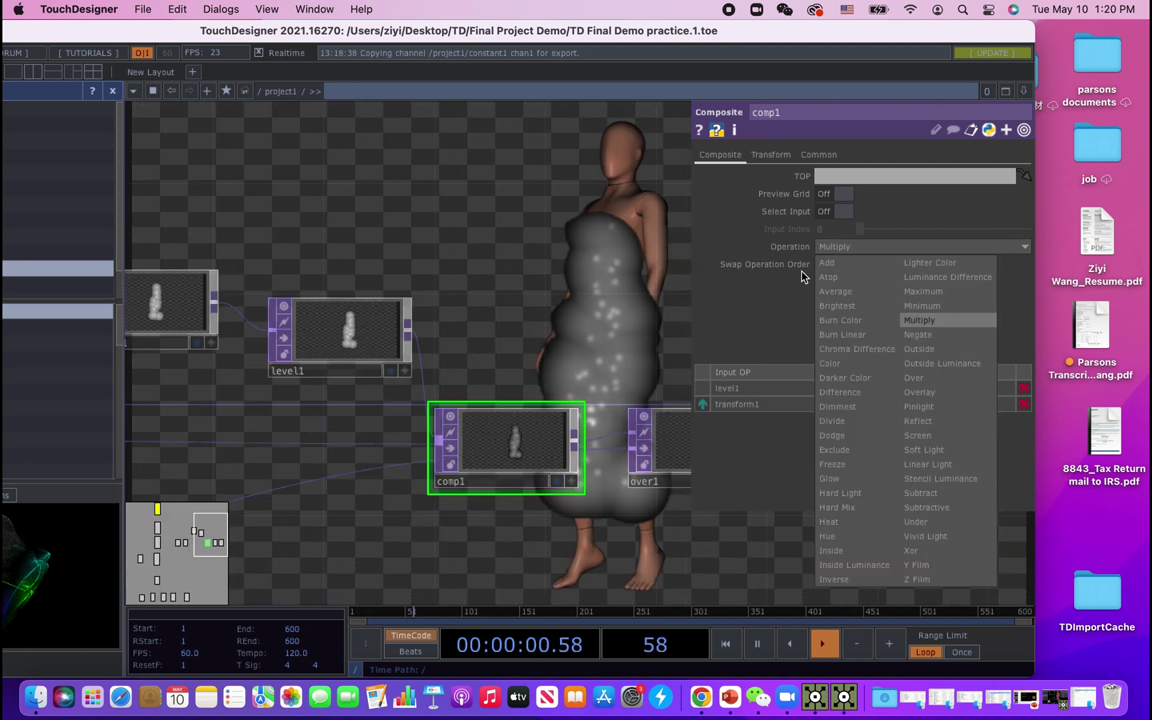
left_click(828, 261)
Assign comp1 as feedback1's Target TOP to close the feedback loop.
left_click_drag(518, 349, 586, 356)
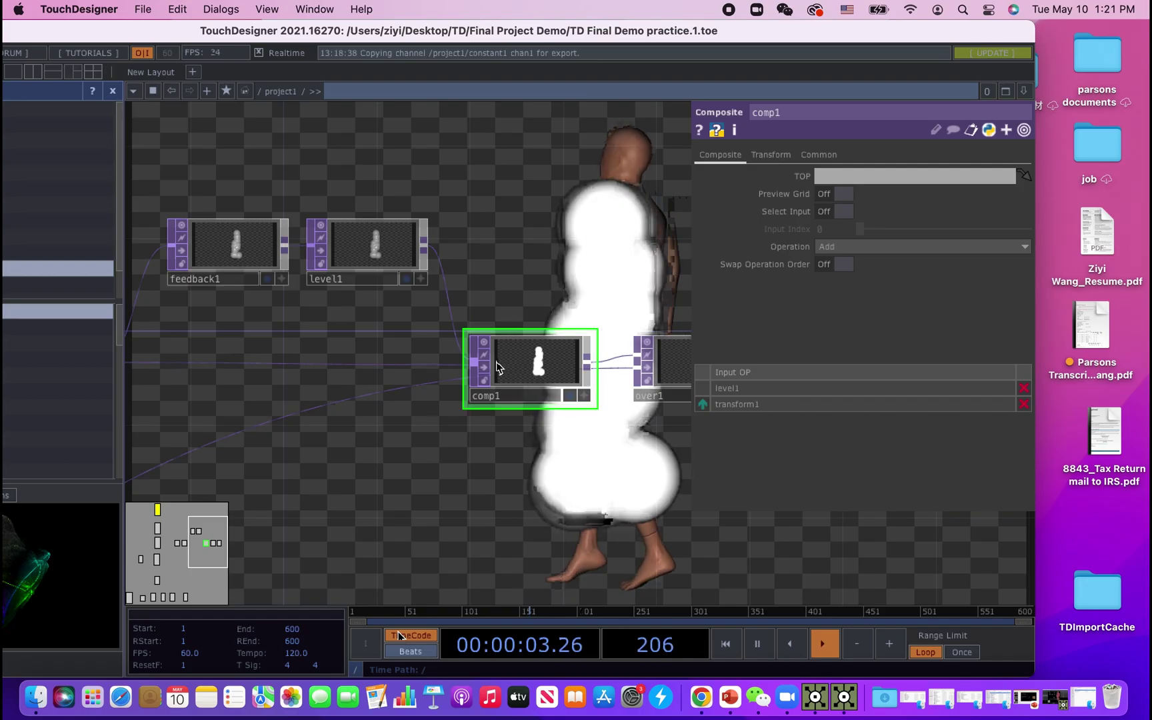
left_click_drag(496, 362, 220, 249)
left_click_drag(501, 417, 567, 443)
scroll(588, 438, "up", 3)
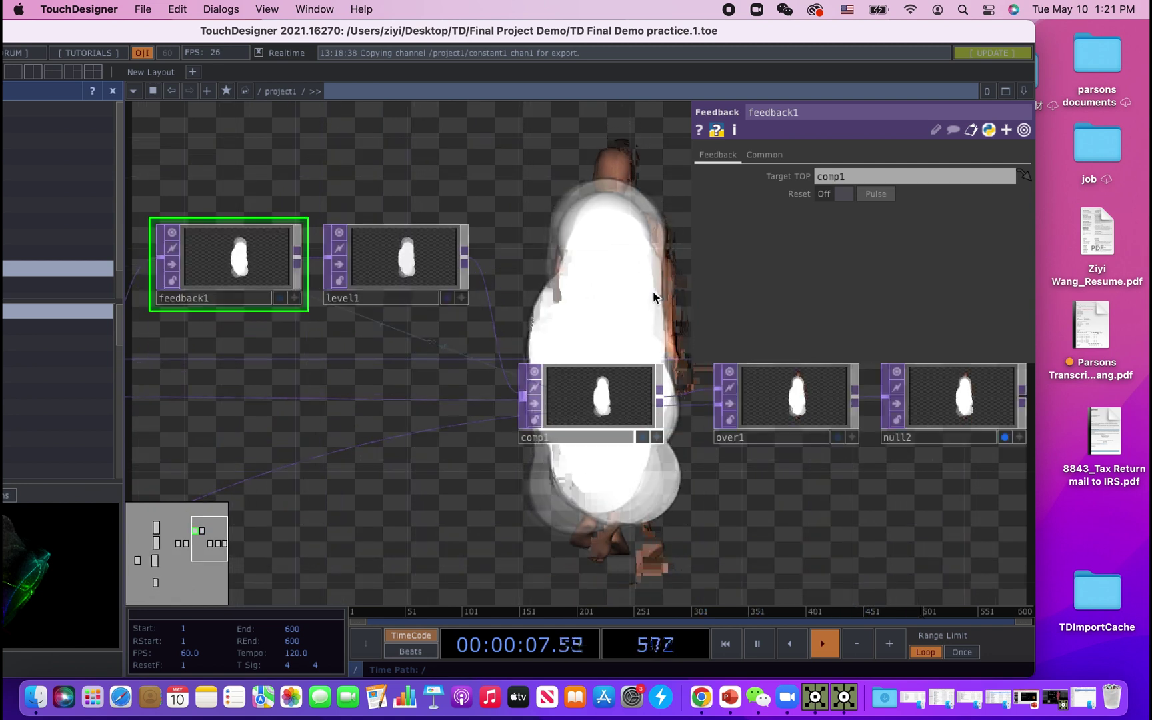
Check level1's opacity and change comp1's operation to Atop.
left_click(453, 301)
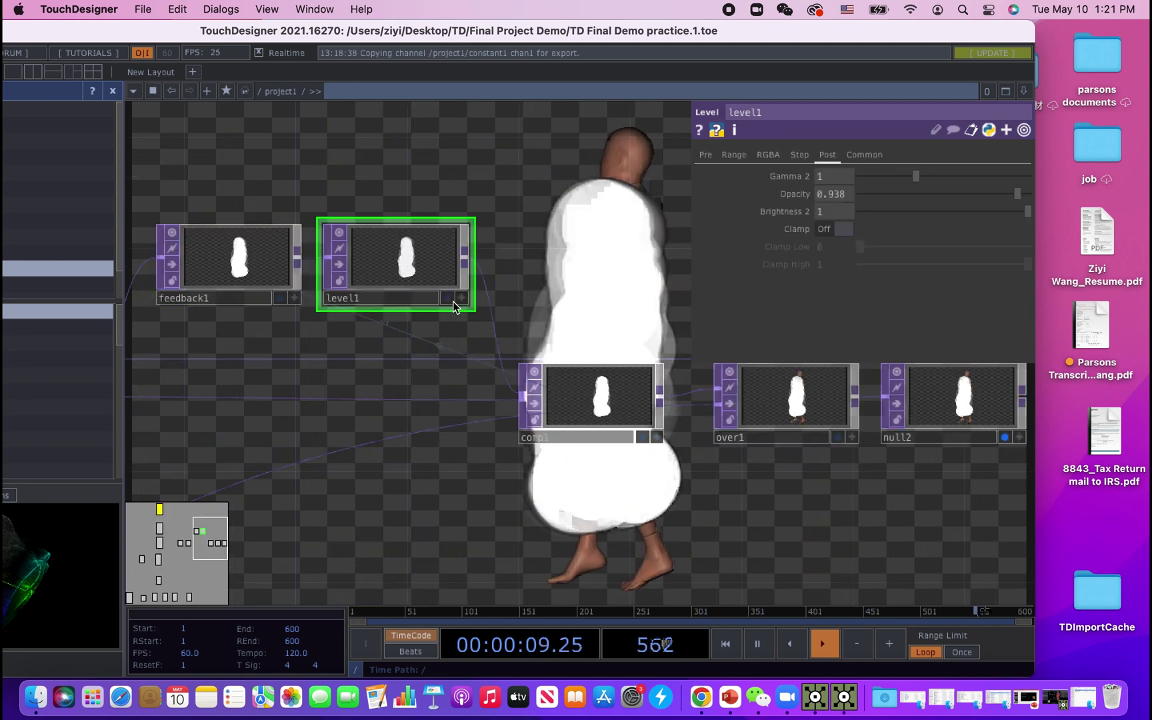
left_click(554, 367)
left_click(880, 246)
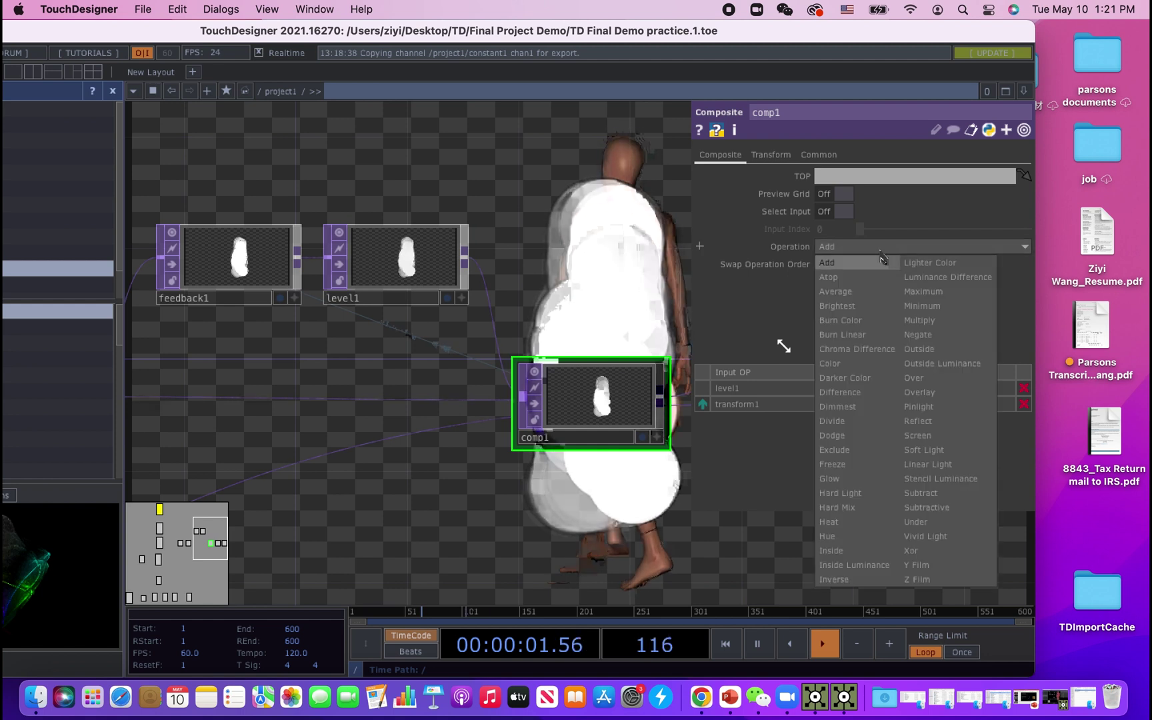
left_click(848, 278)
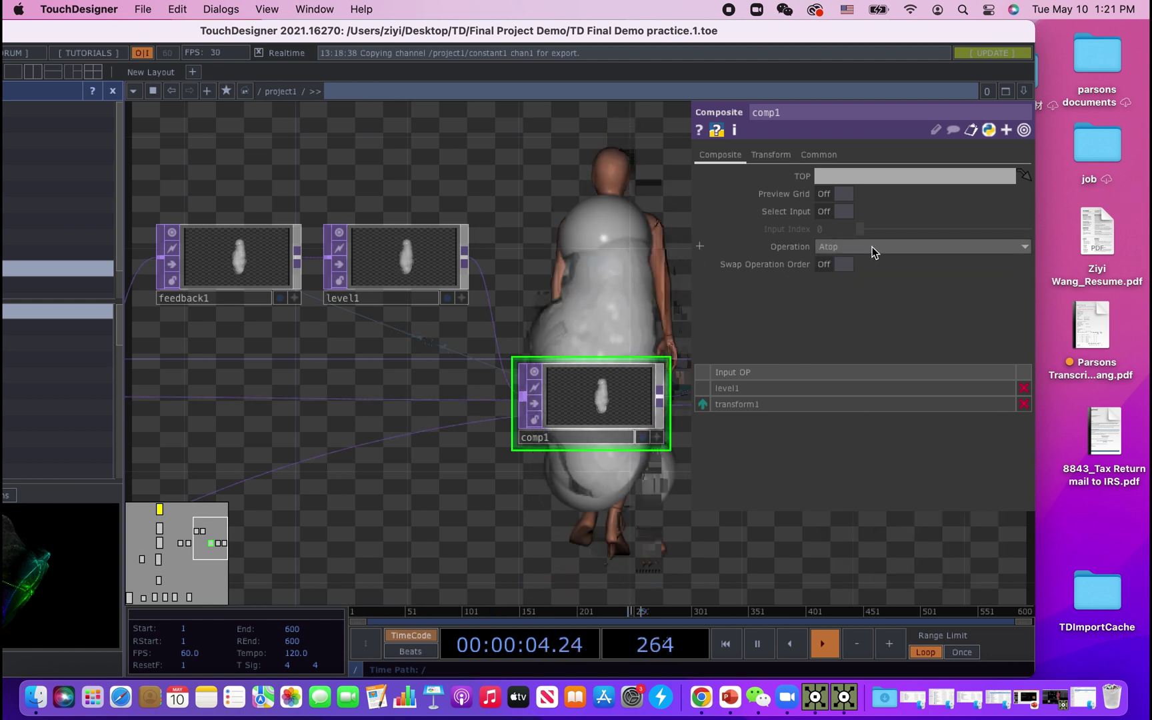
Try the Average, Brightest and Burn Color operations on comp1.
left_click(872, 247)
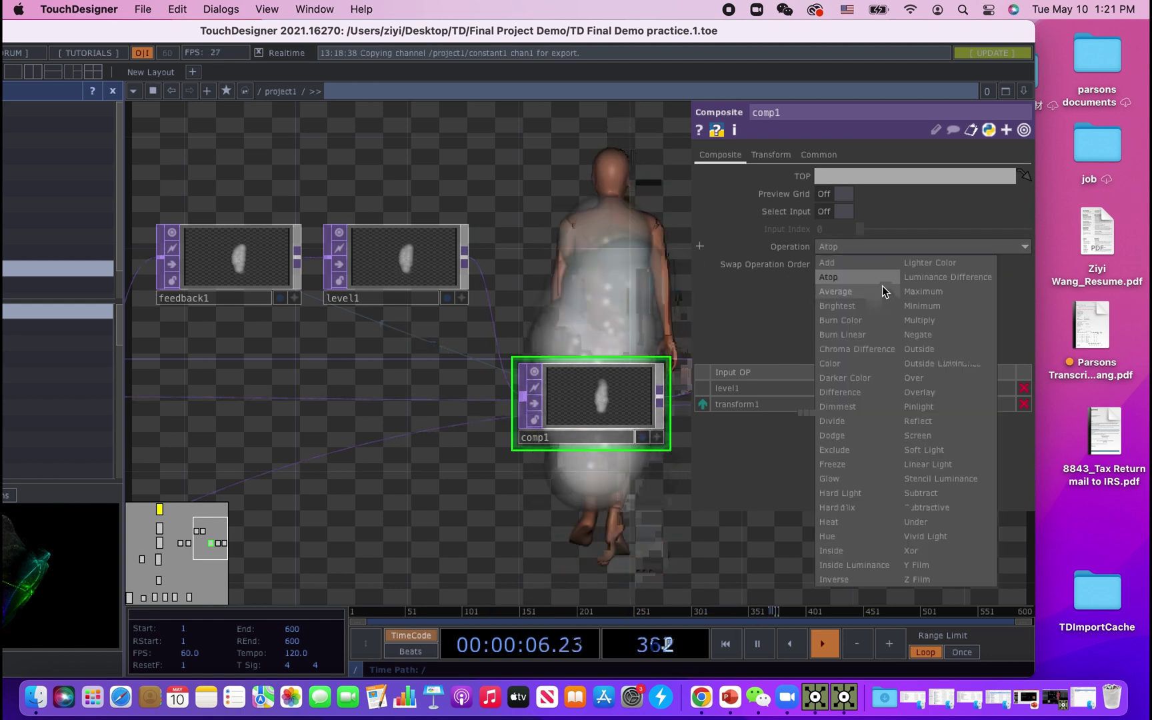
left_click(878, 292)
left_click(899, 253)
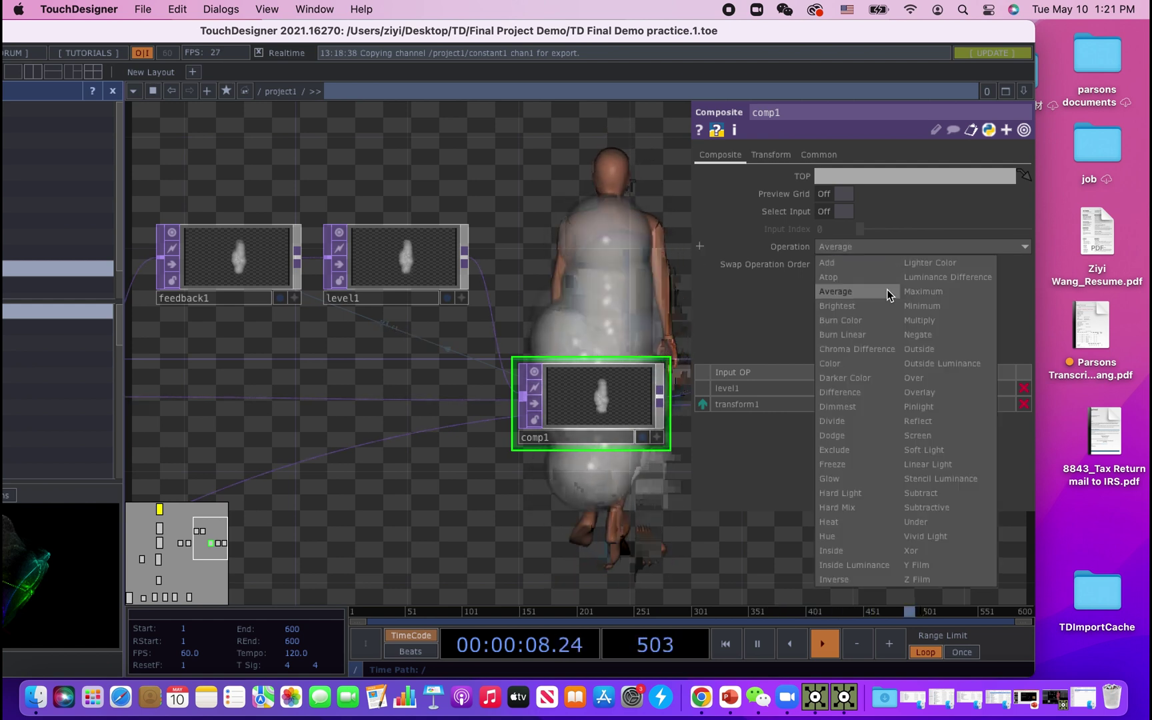
left_click(869, 307)
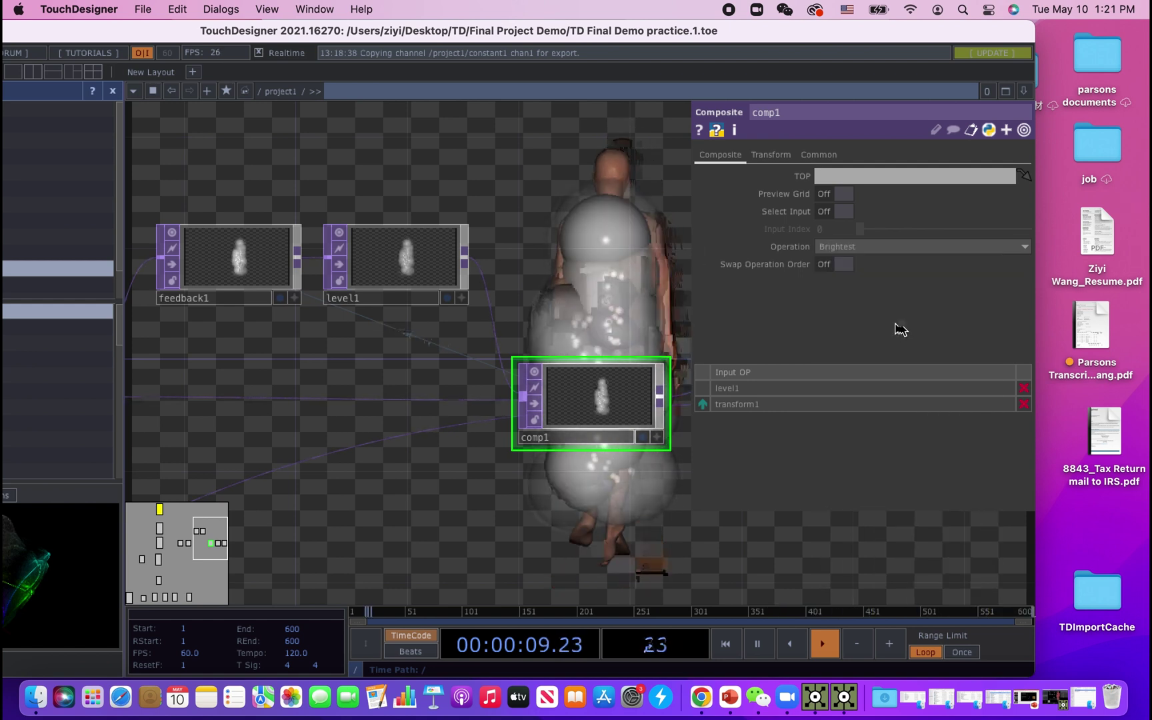
left_click(906, 248)
left_click(872, 316)
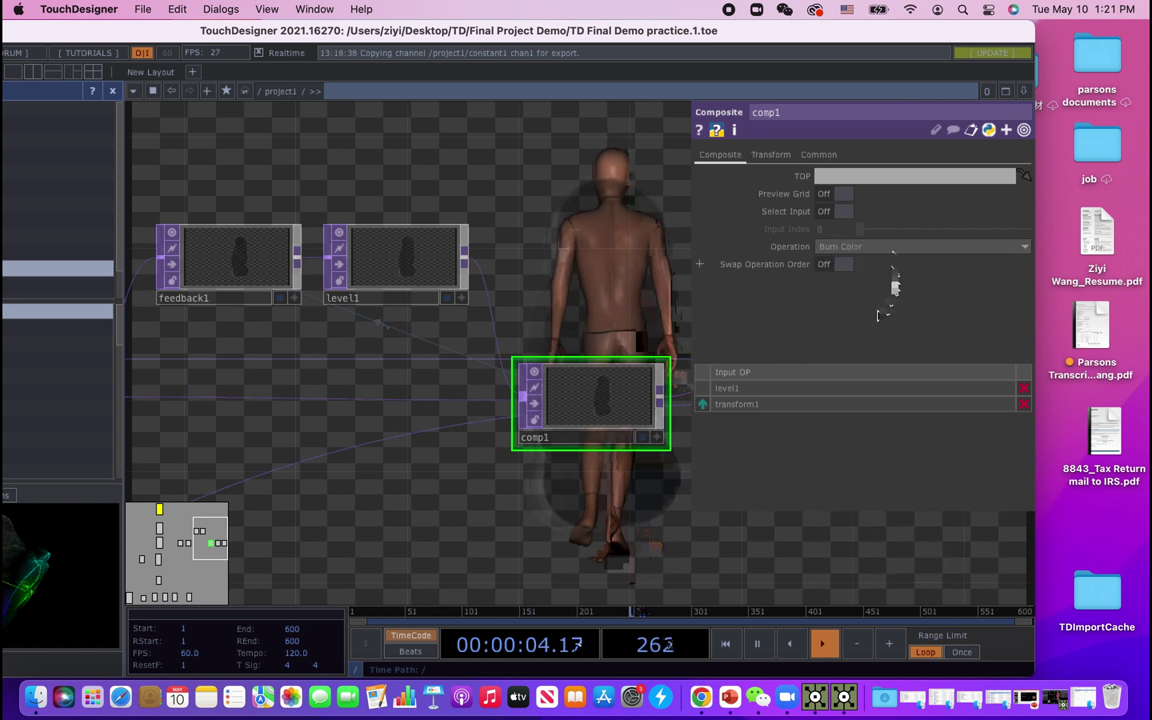
Set comp1's operation to Add and raise level1's opacity to 0.967.
left_click(895, 247)
left_click(833, 263)
left_click_drag(487, 265, 512, 272)
left_click(441, 242)
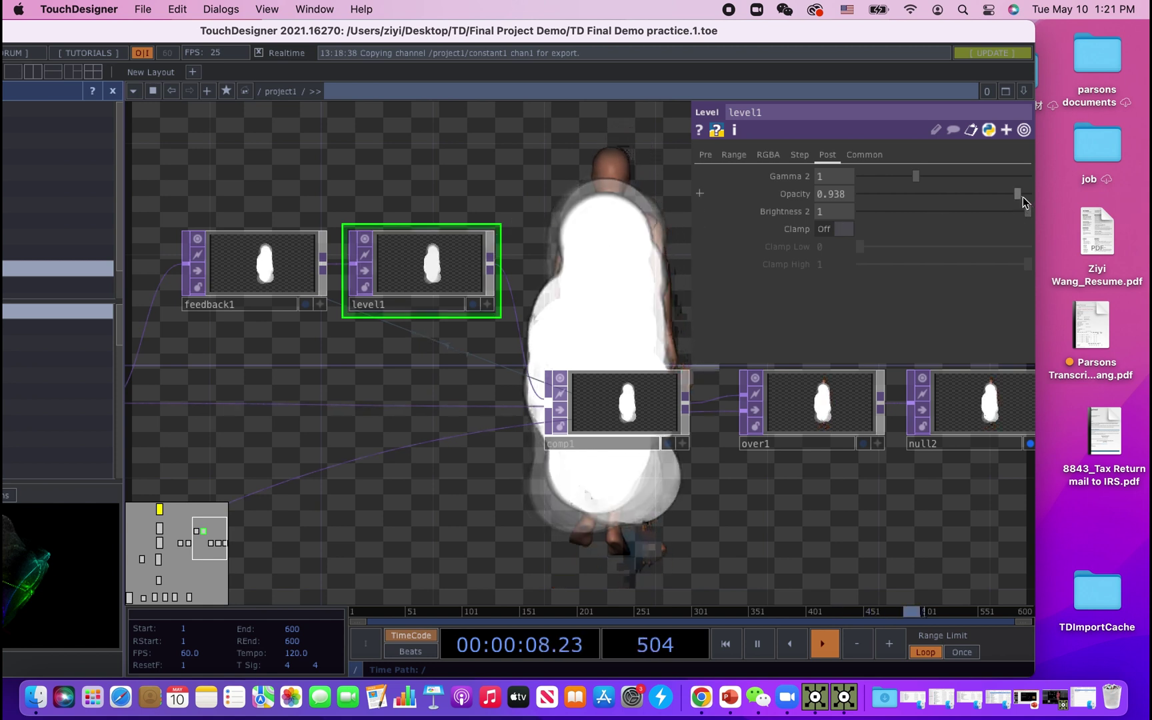
mouse_move(1017, 194)
left_mouse_down()
mouse_move(969, 206)
mouse_move(1028, 211)
left_mouse_up()
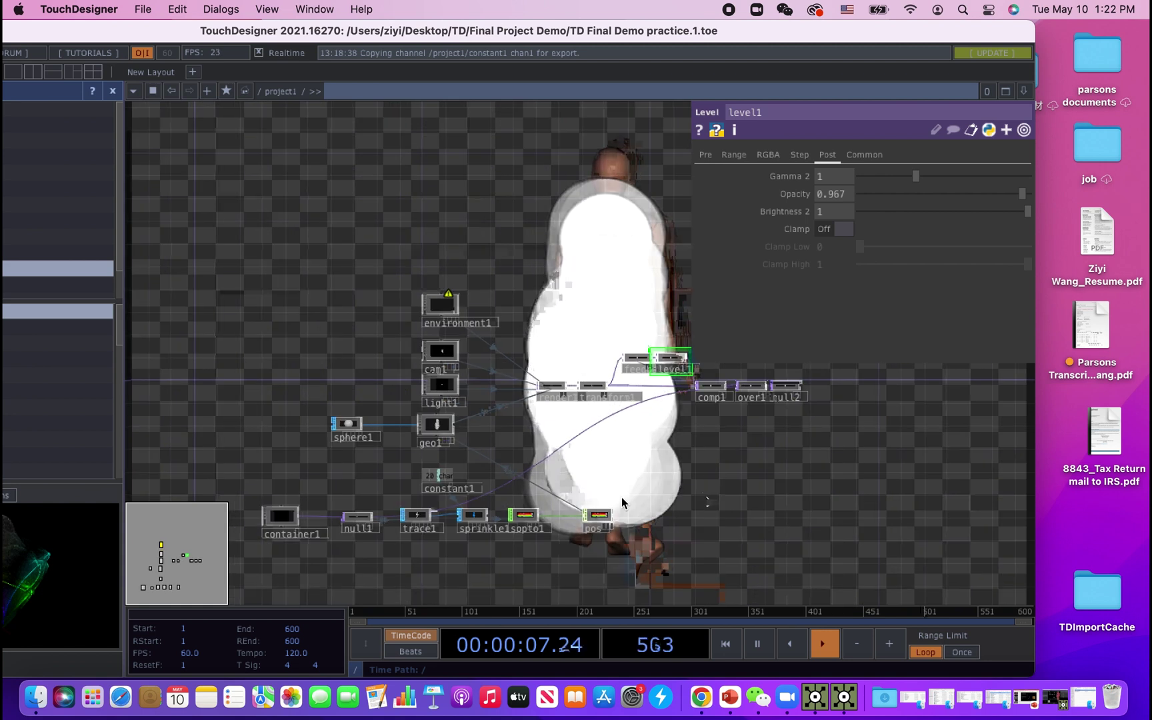
Move sphere1 away from geo1 and insert a Material SOP on the wire between them.
scroll(394, 408, "up", 5)
left_click_drag(395, 405, 503, 334)
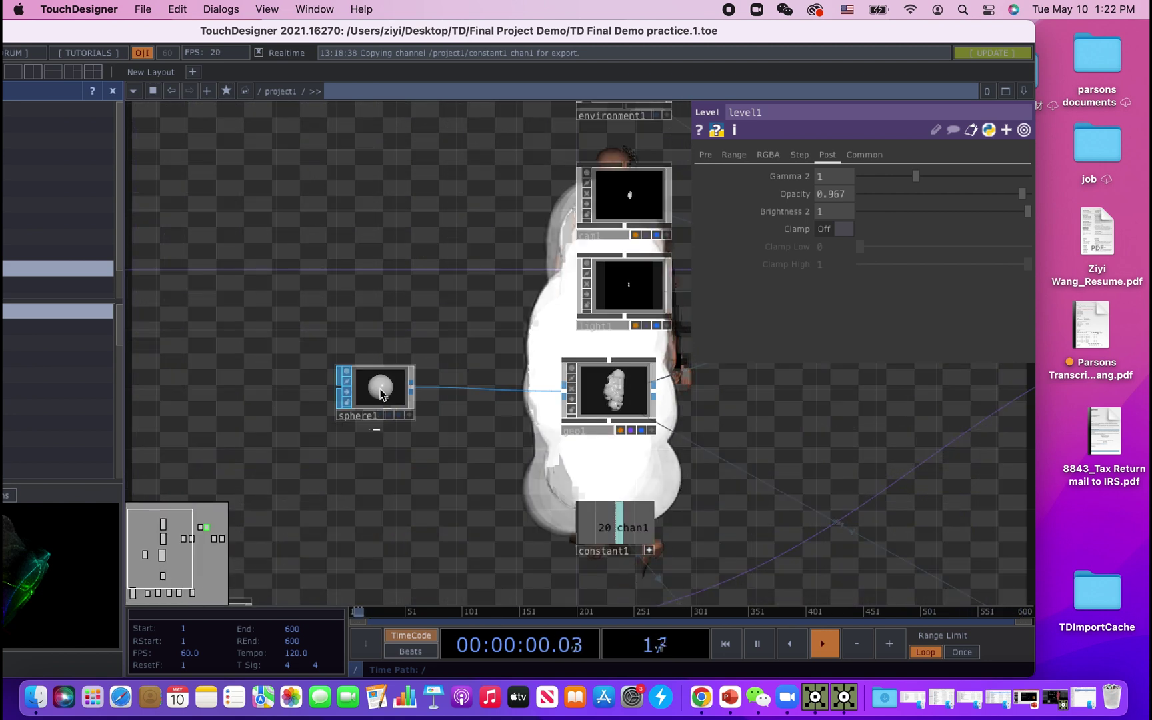
left_click_drag(369, 401, 297, 417)
right_click(413, 377)
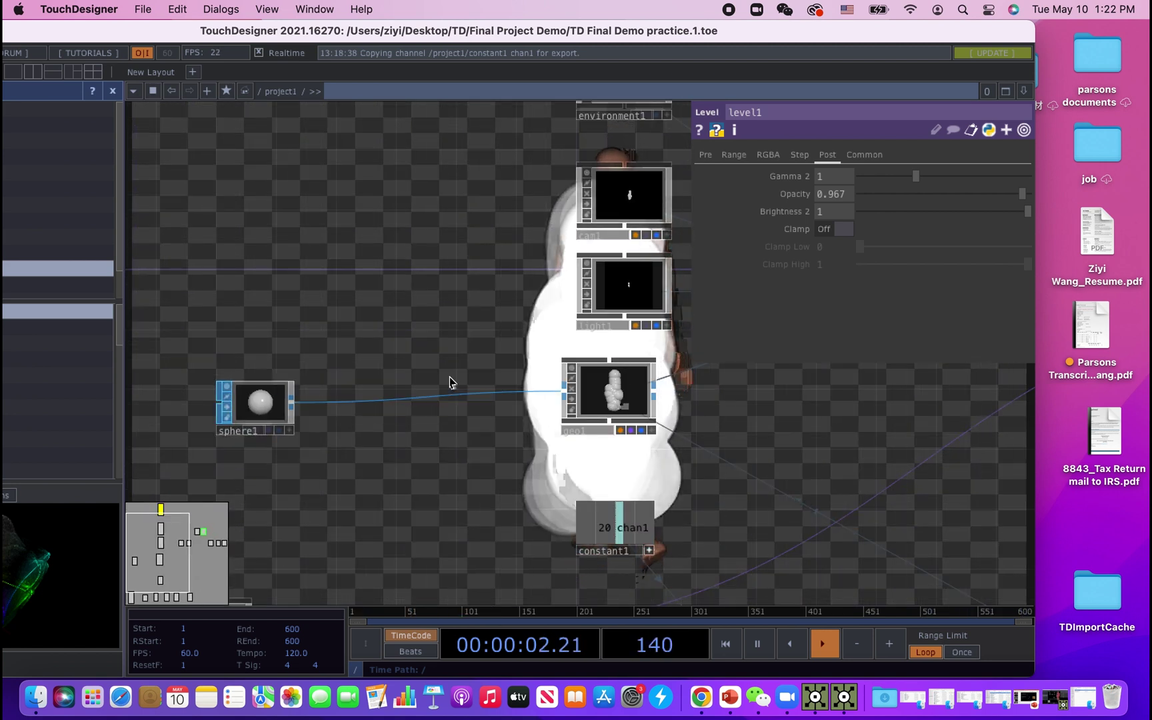
left_click(448, 383)
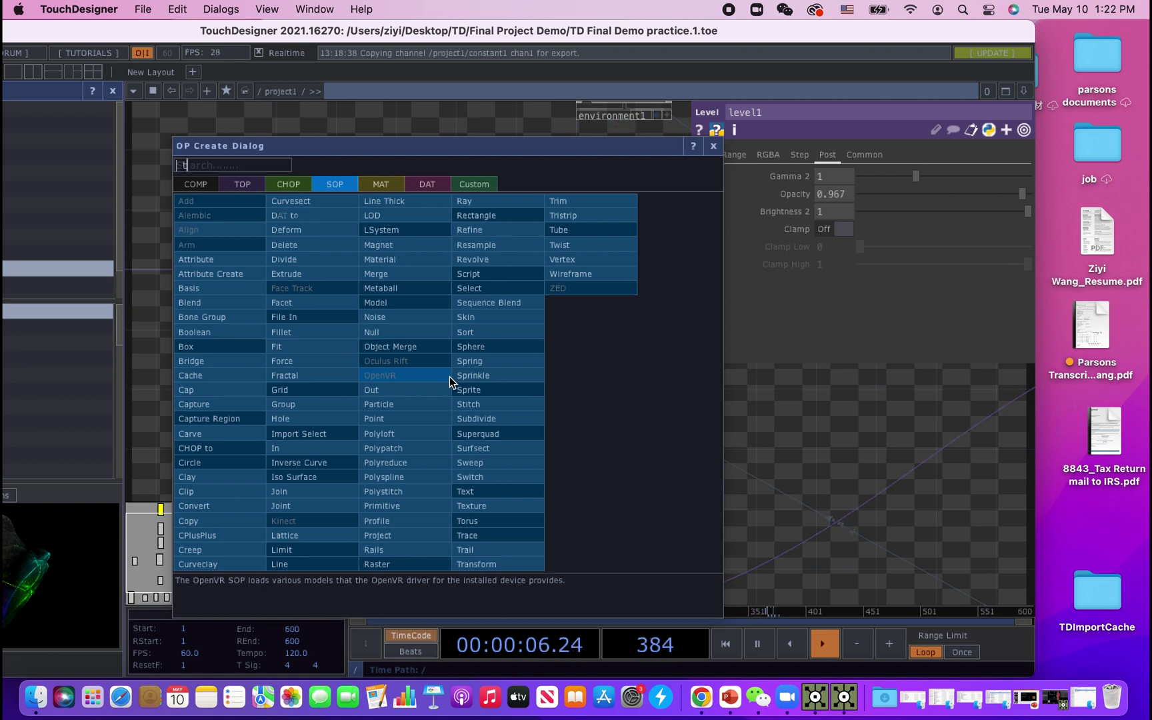
type("materi")
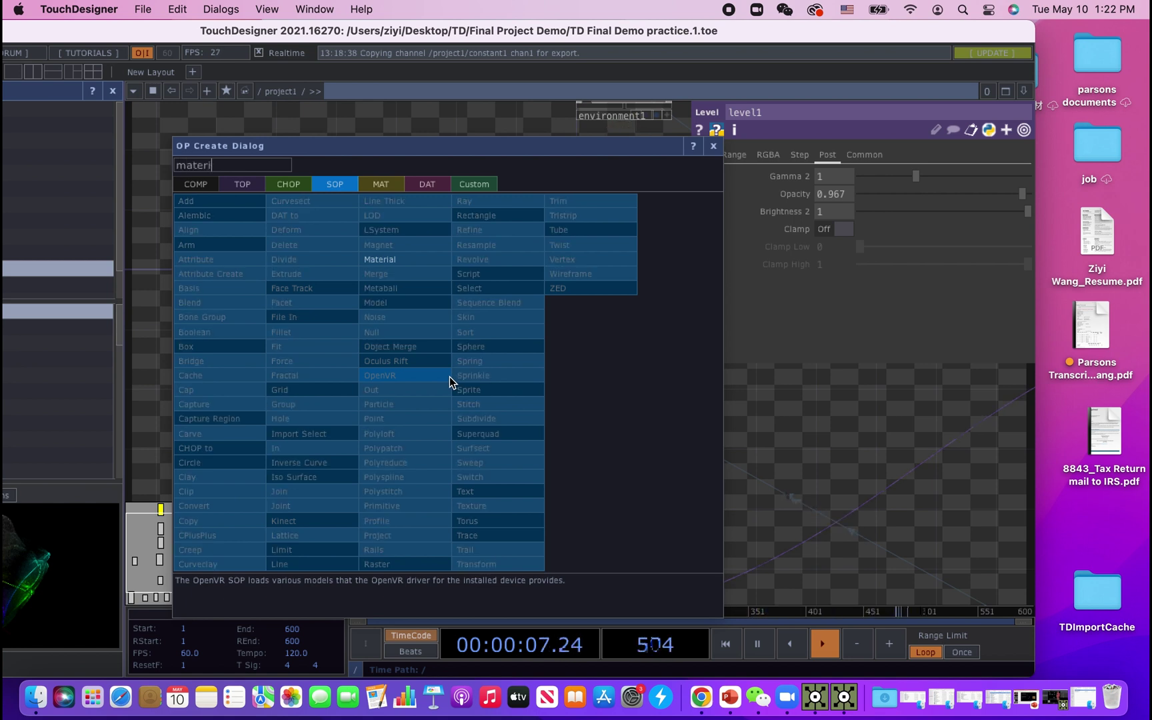
left_click(401, 262)
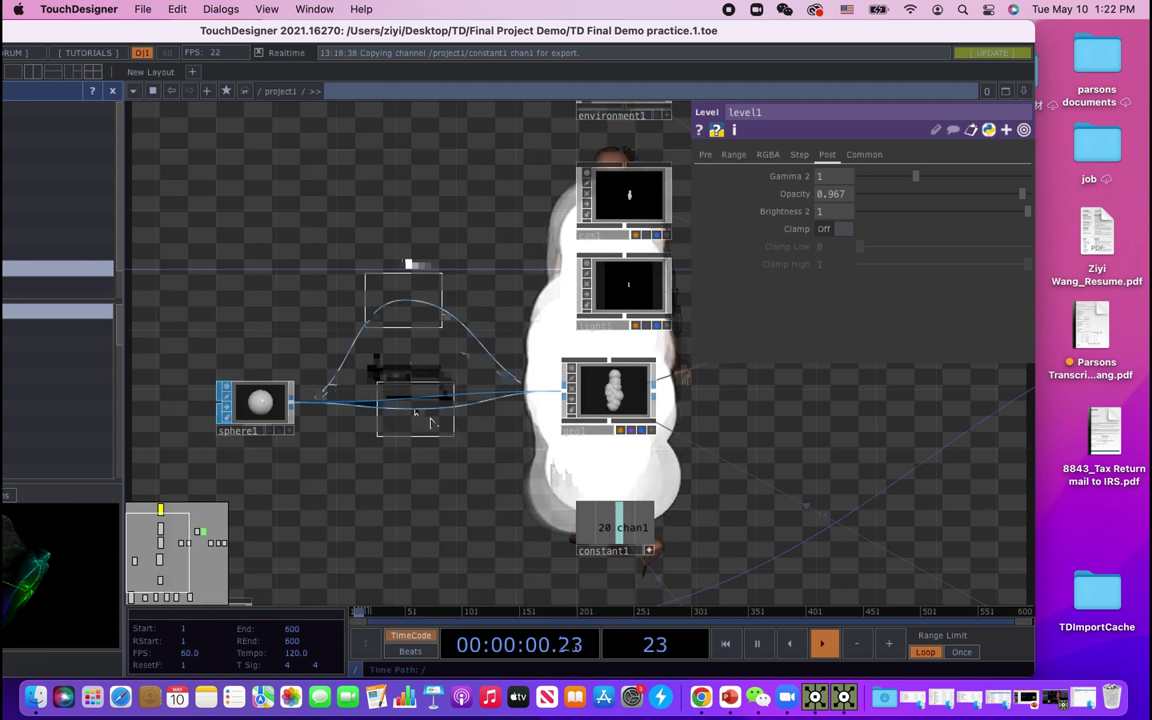
left_click(435, 414)
Create a PBR MAT above material1 and assign it as material1's material.
left_click_drag(497, 482, 492, 541)
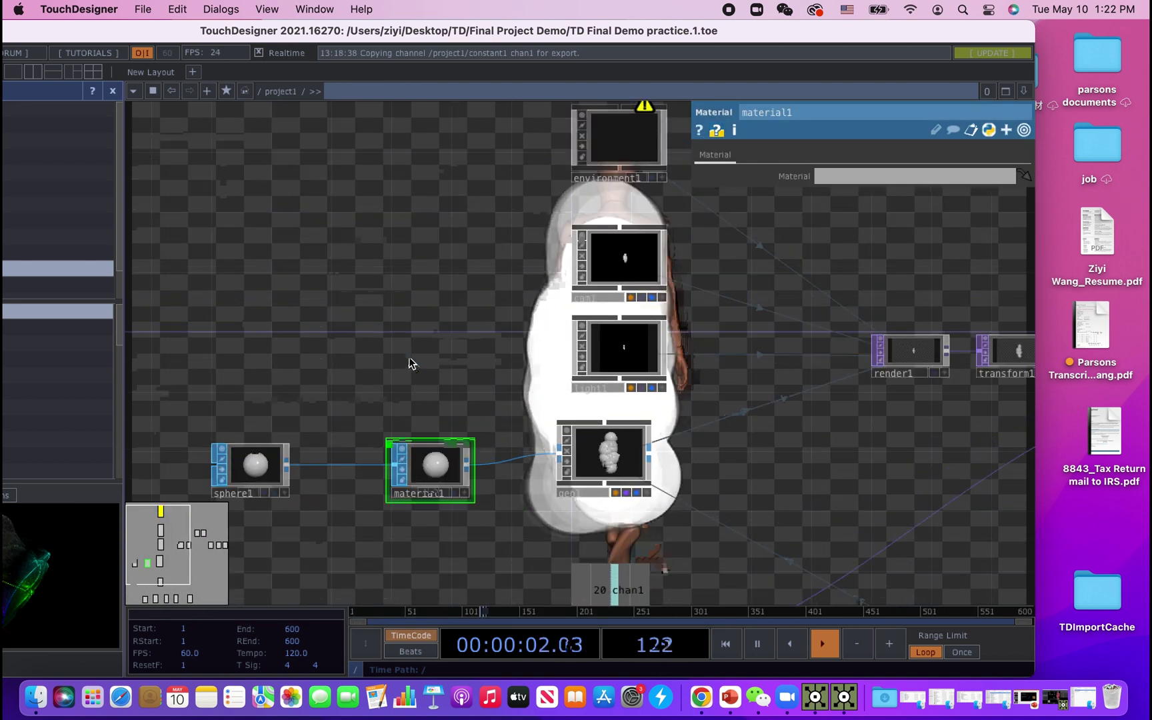
key("Tab")
left_click(322, 169)
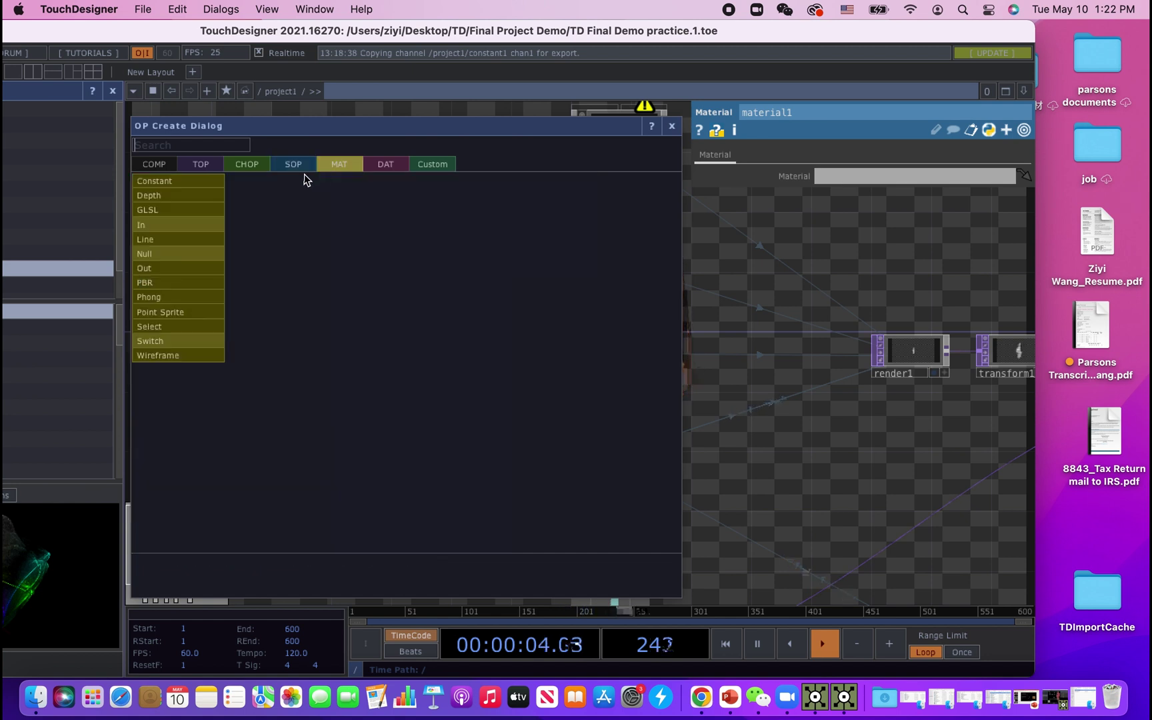
left_click(167, 301)
left_click(415, 331)
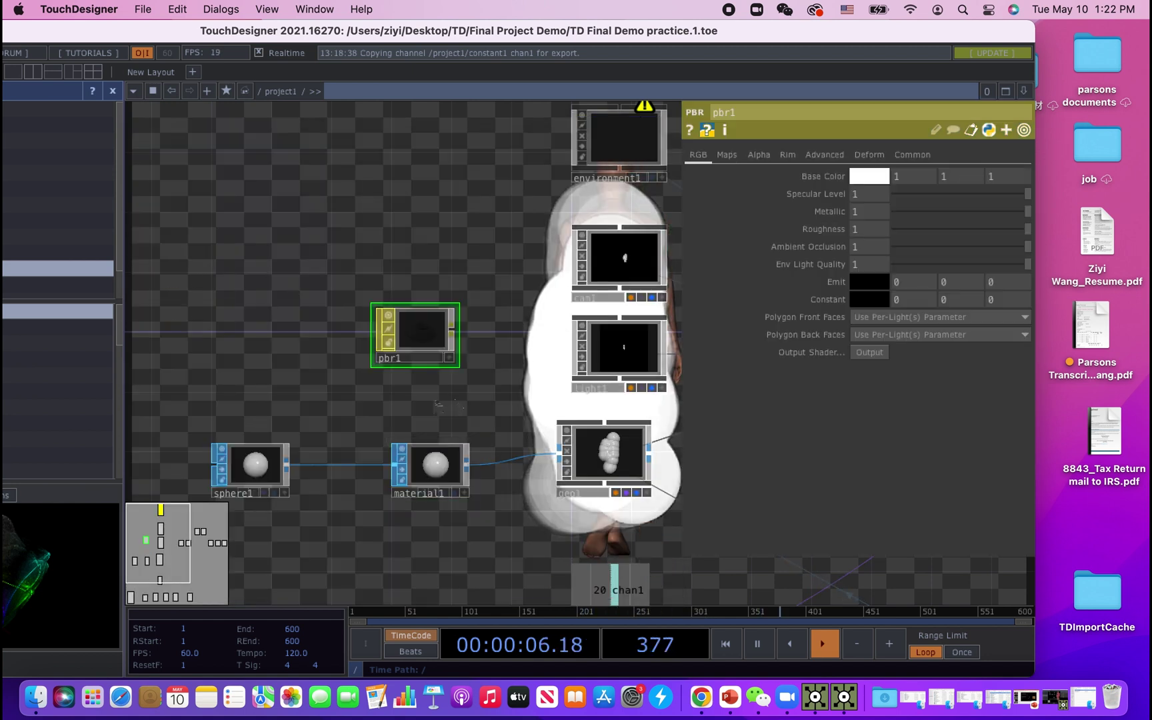
left_click_drag(418, 333, 448, 475)
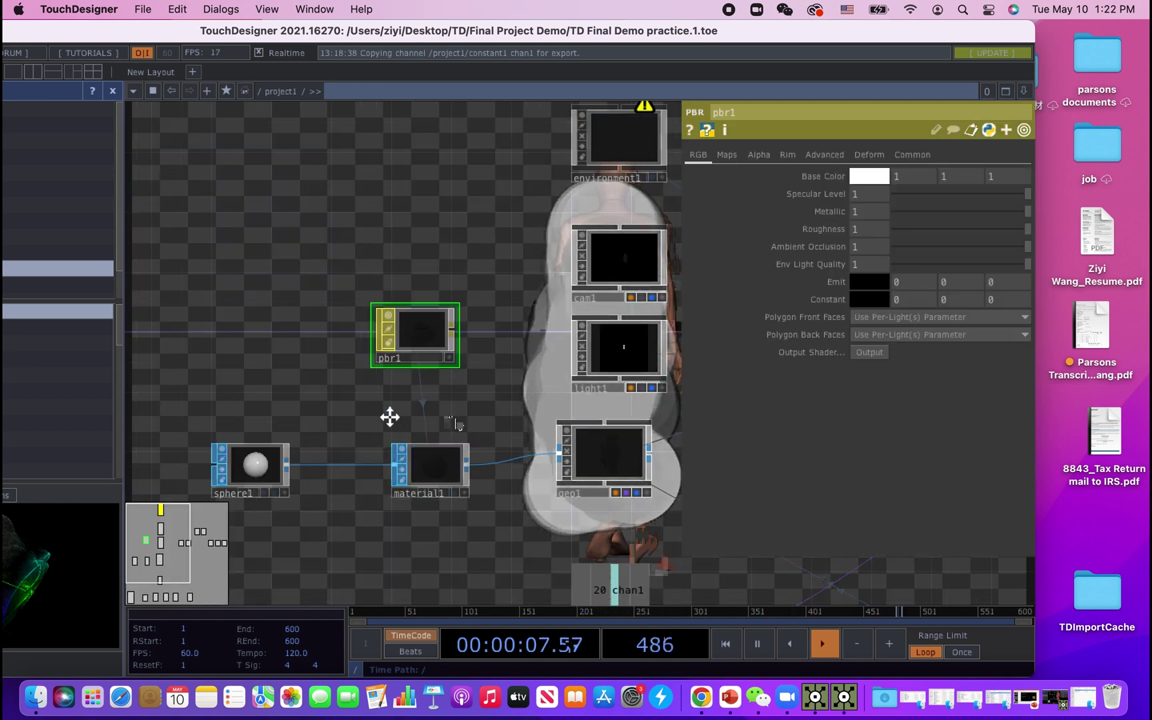
Set pbr1's Emit color to bright pink (0.952, 0.498, 1).
left_click_drag(365, 419, 250, 451)
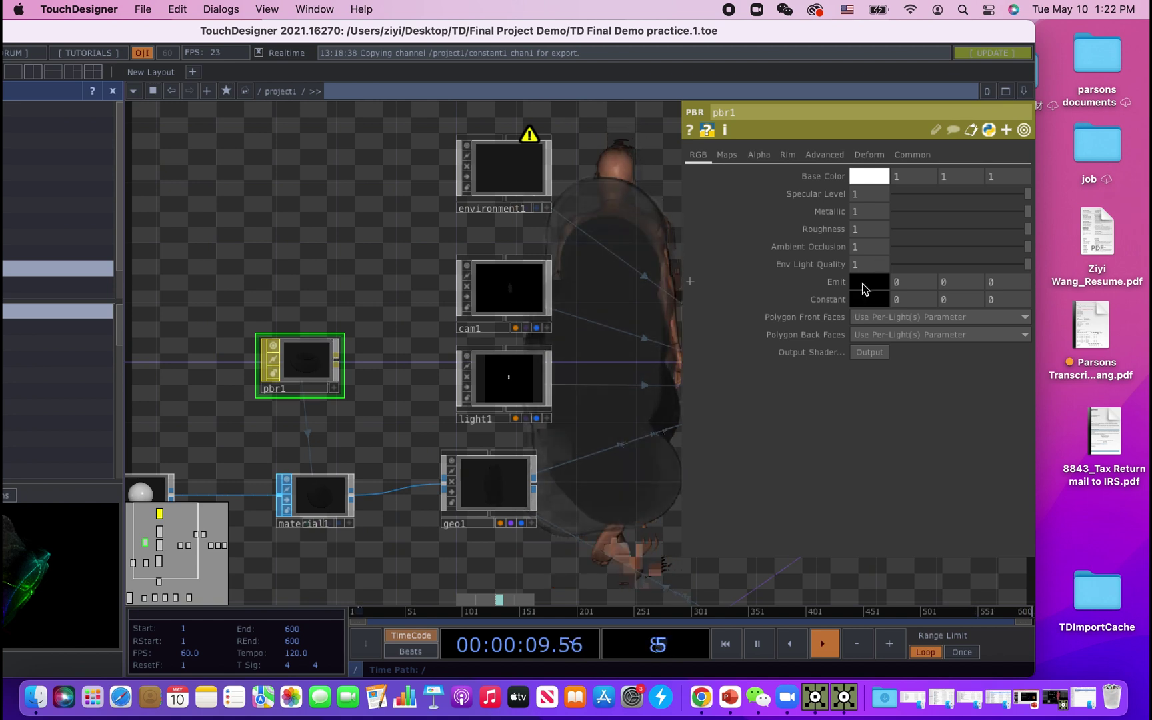
left_click(863, 285)
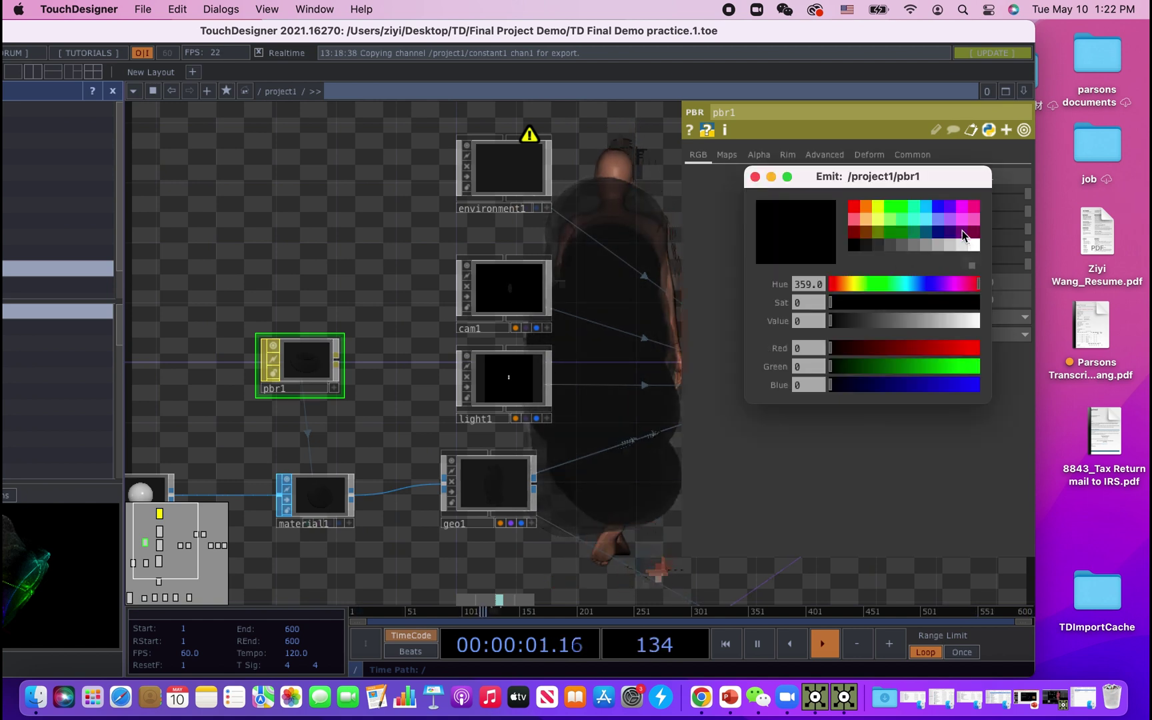
left_click(960, 222)
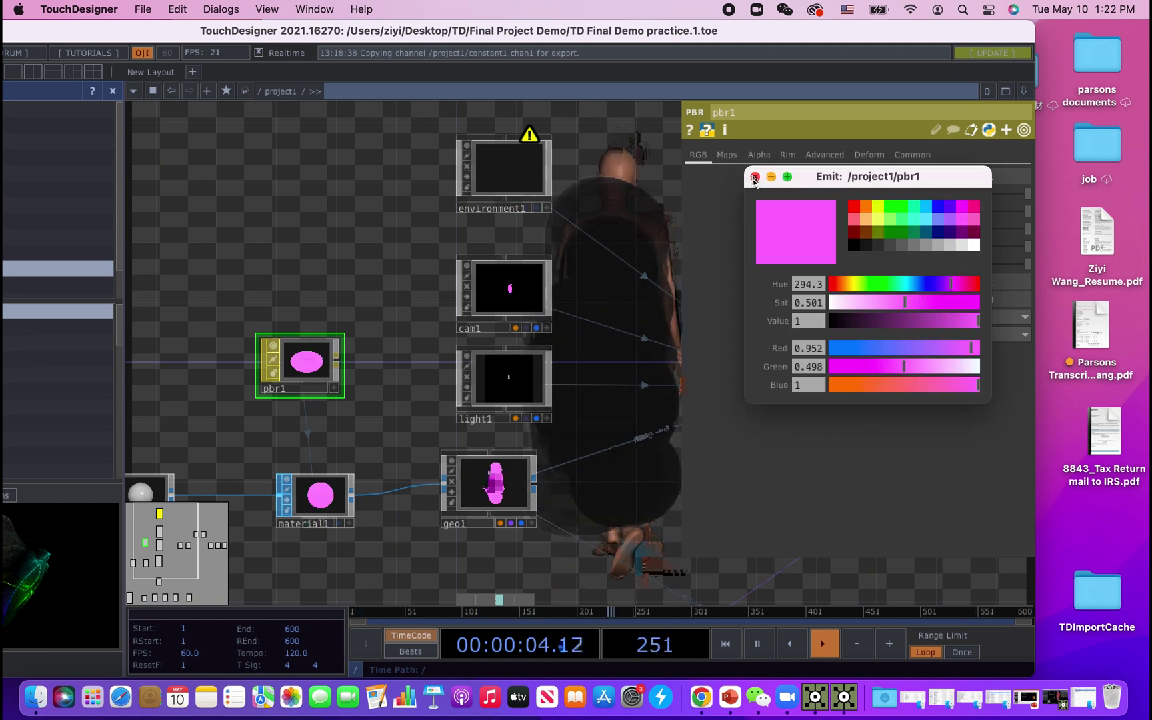
Add a Movie File In TOP beside environment1, load the CloudyOcean TIFF into it and assign it to environment1.
left_click_drag(522, 226, 303, 374)
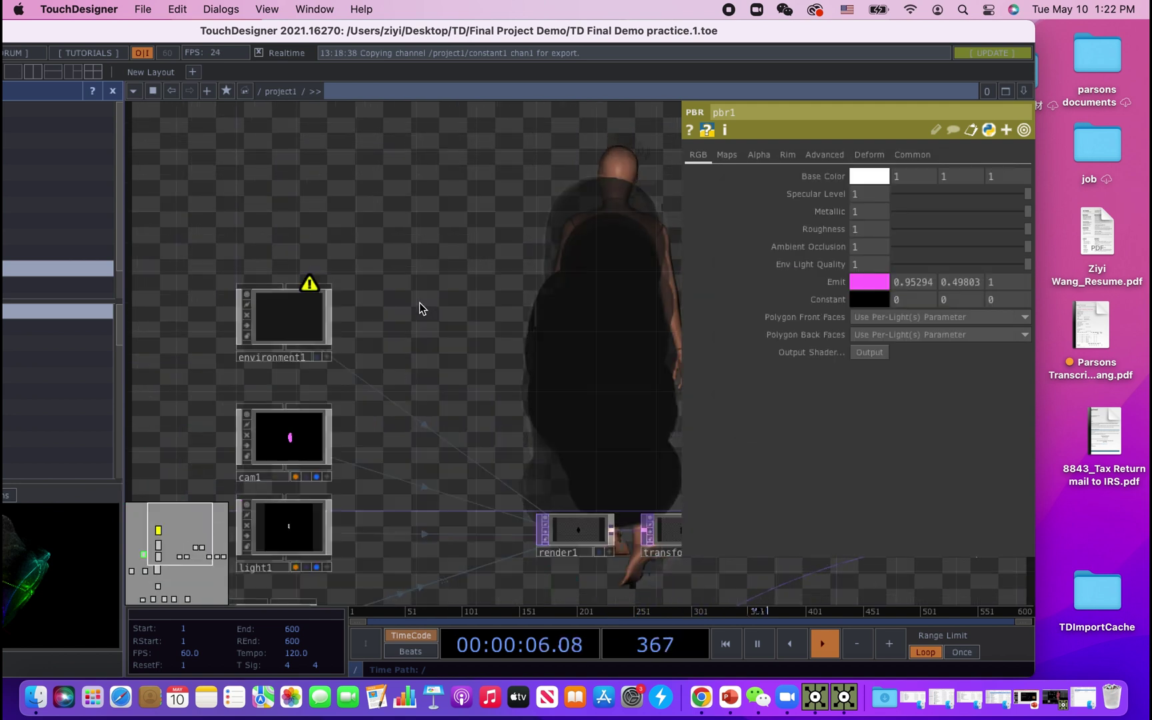
double_click(420, 303)
left_click(199, 117)
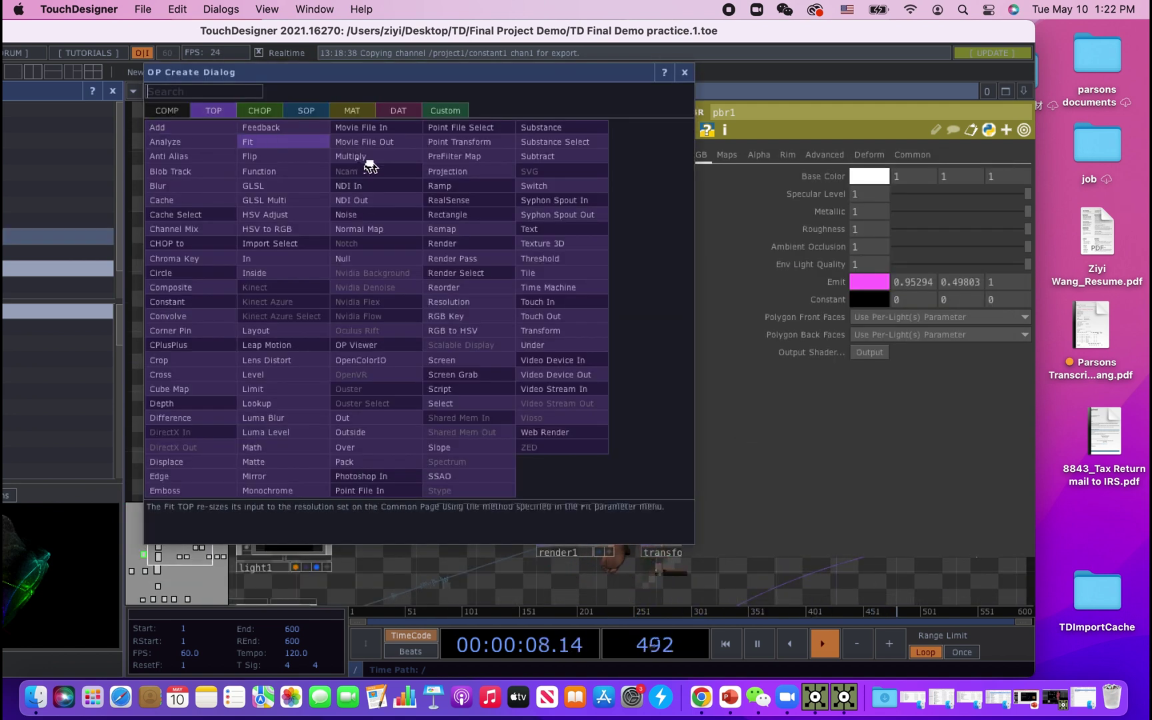
left_click(353, 128)
left_click(463, 327)
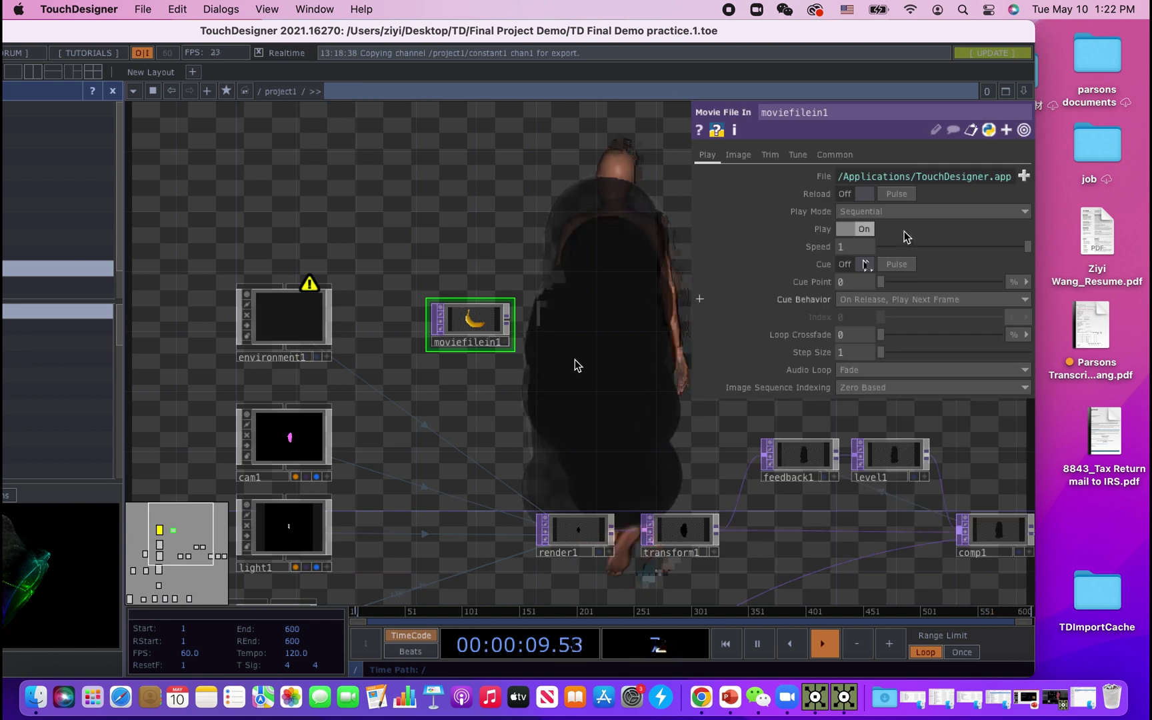
left_click(1023, 176)
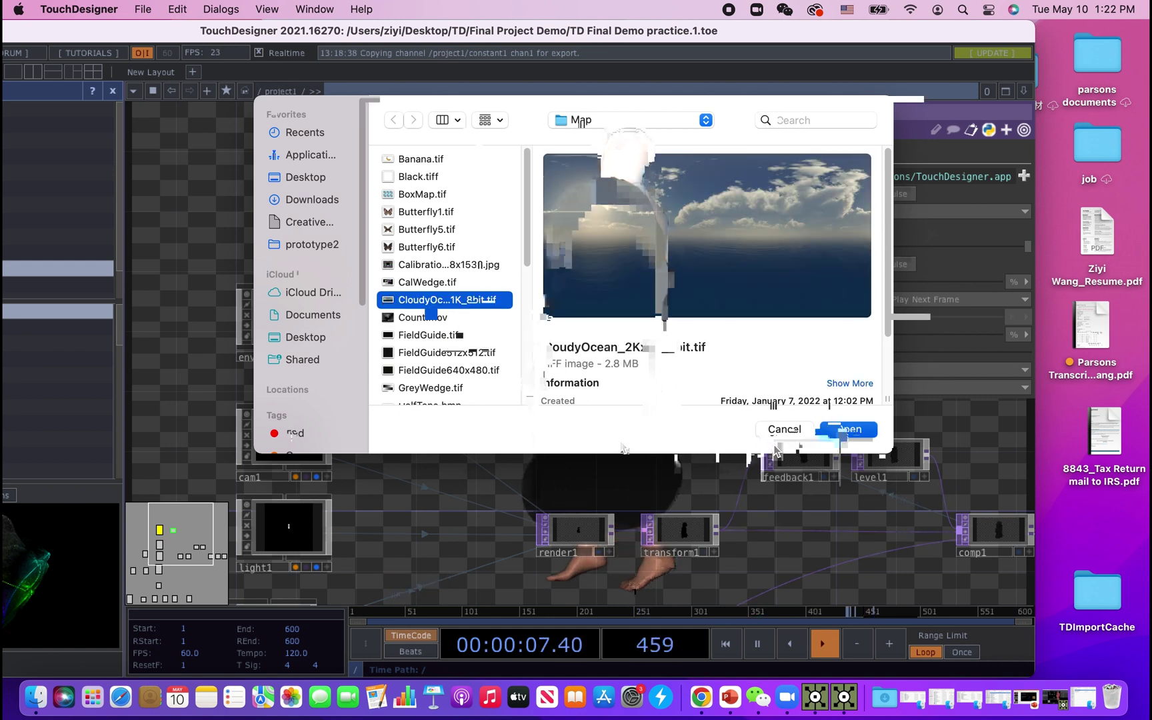
left_click_drag(453, 323, 312, 286)
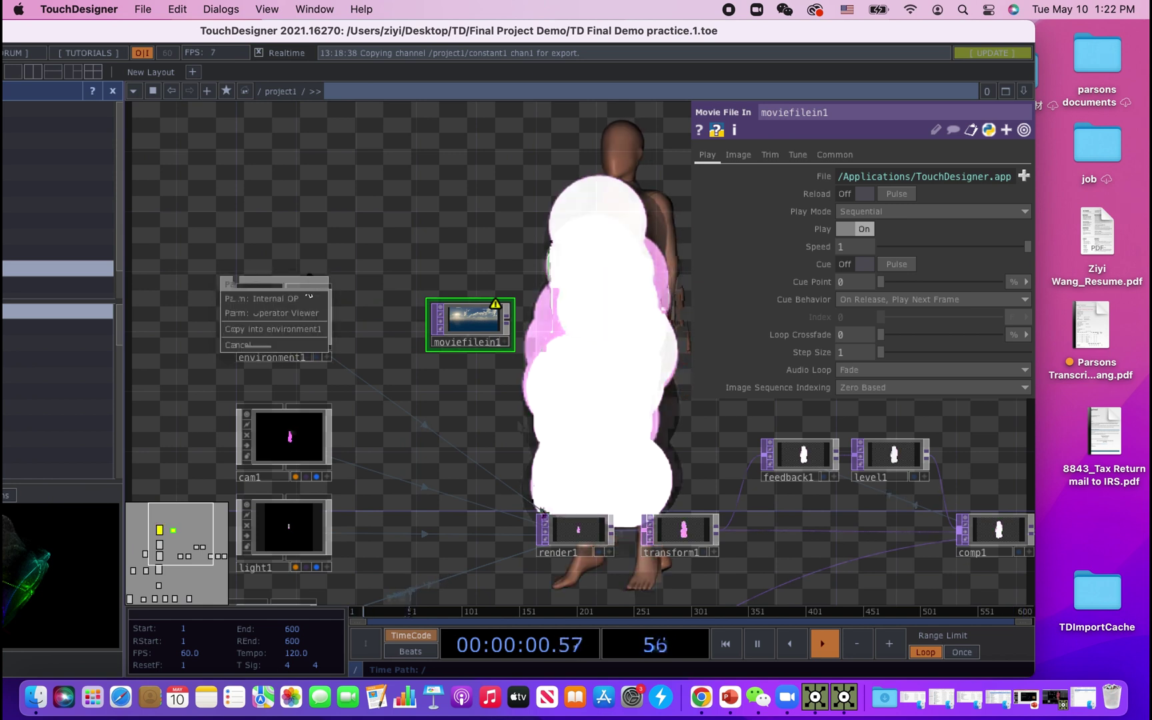
Set pbr1's Base Color to black.
left_click_drag(482, 419, 707, 368)
left_click_drag(317, 494, 421, 432)
scroll(420, 426, "up", 1)
left_click(418, 419)
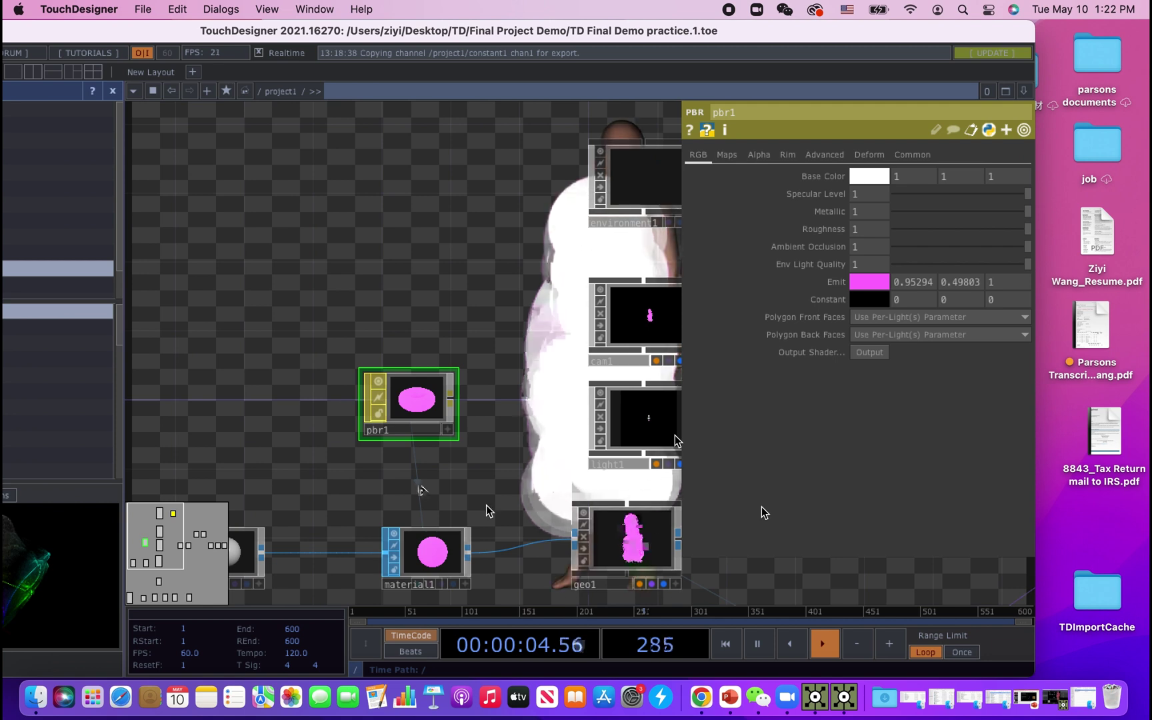
scroll(488, 509, "right", 10)
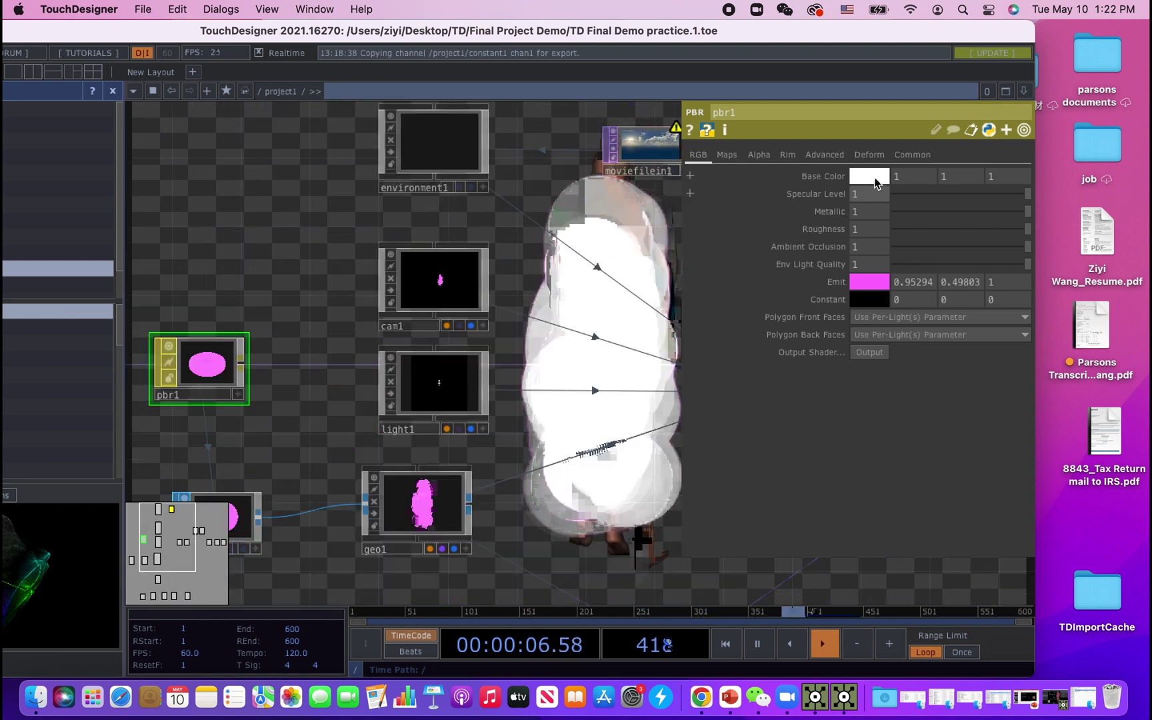
left_click(869, 176)
left_click(855, 245)
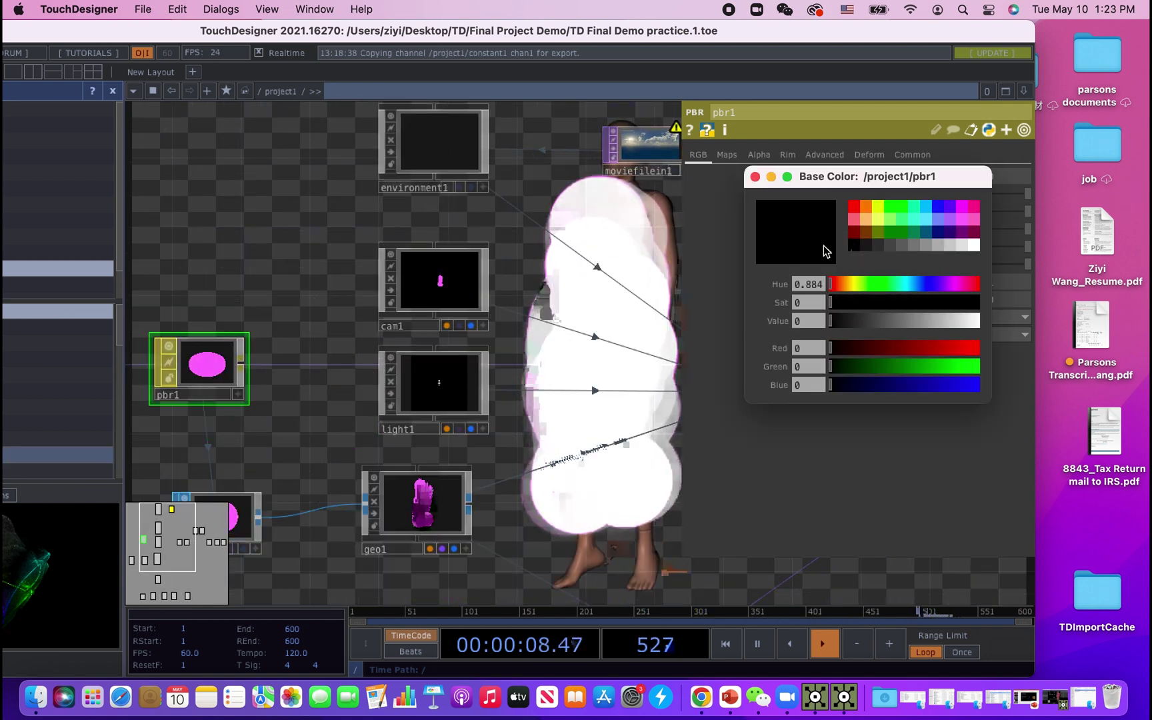
left_click(754, 176)
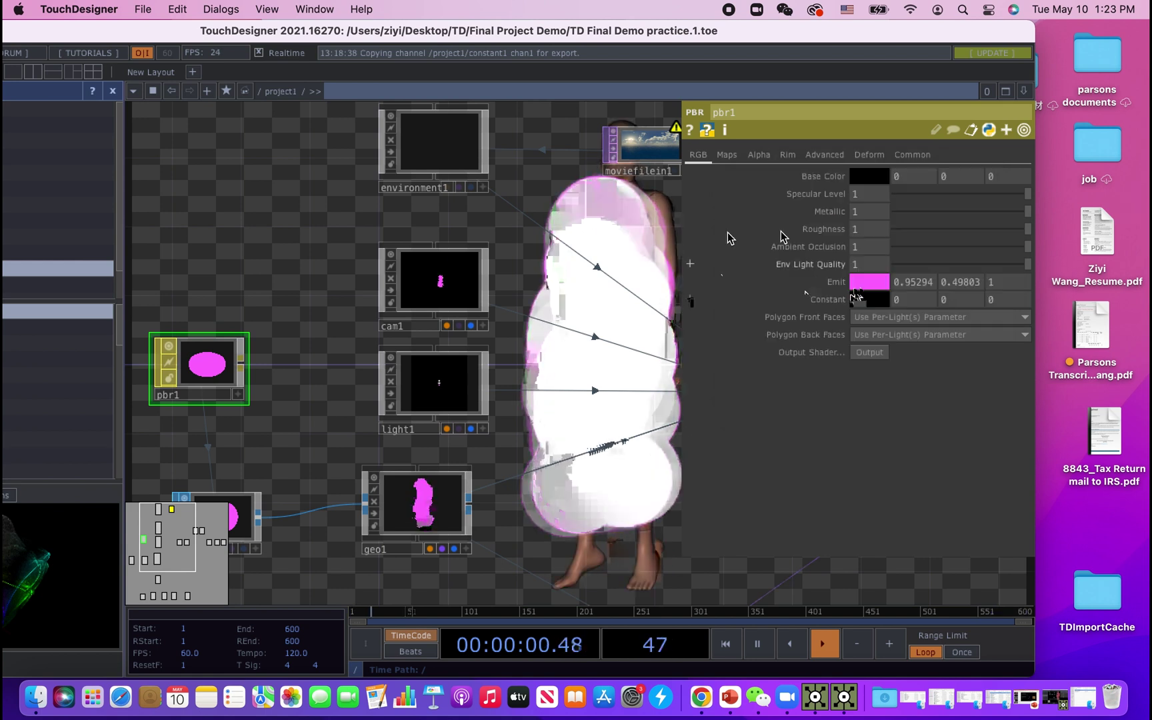
Set pbr1's Emit color to white.
left_click(869, 283)
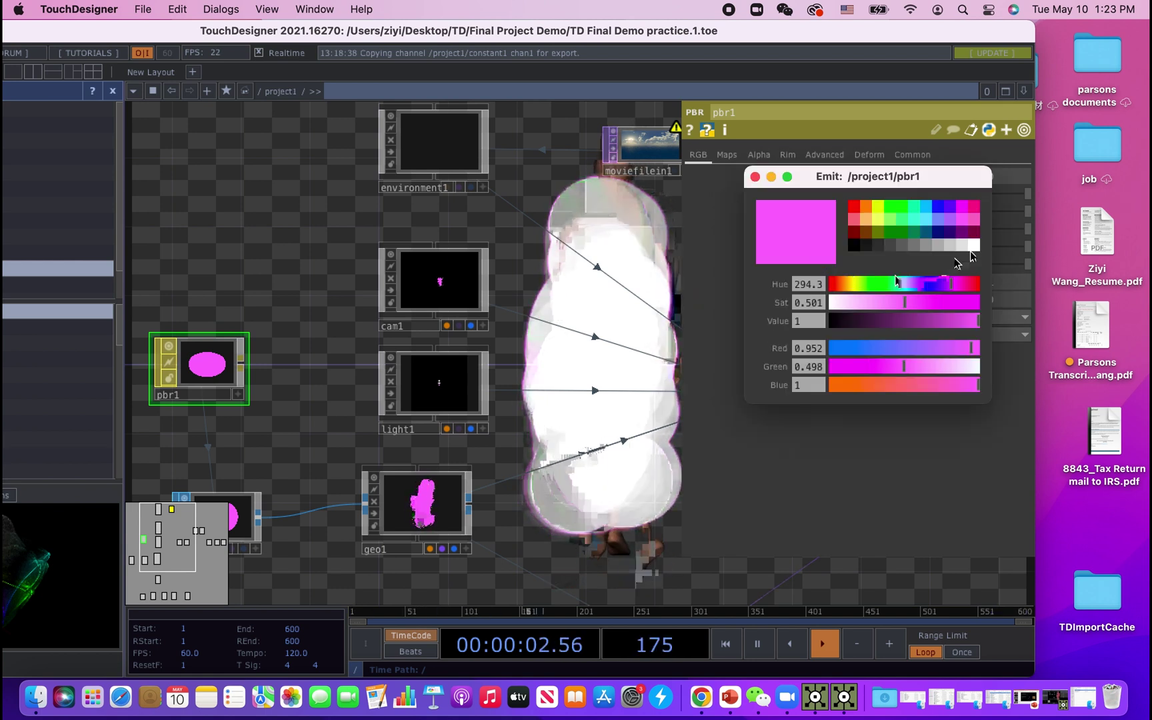
left_click_drag(900, 309, 771, 281)
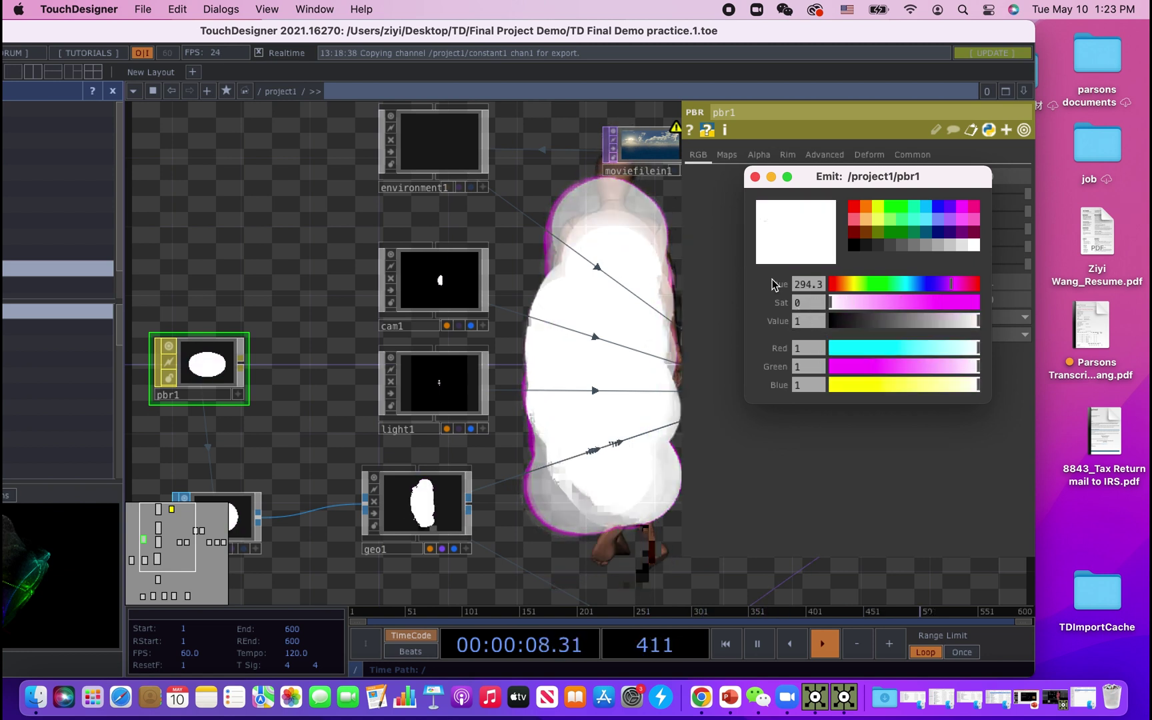
left_click(755, 176)
Review pbr1's map settings, the node network and sphere1's parameters.
left_click(726, 154)
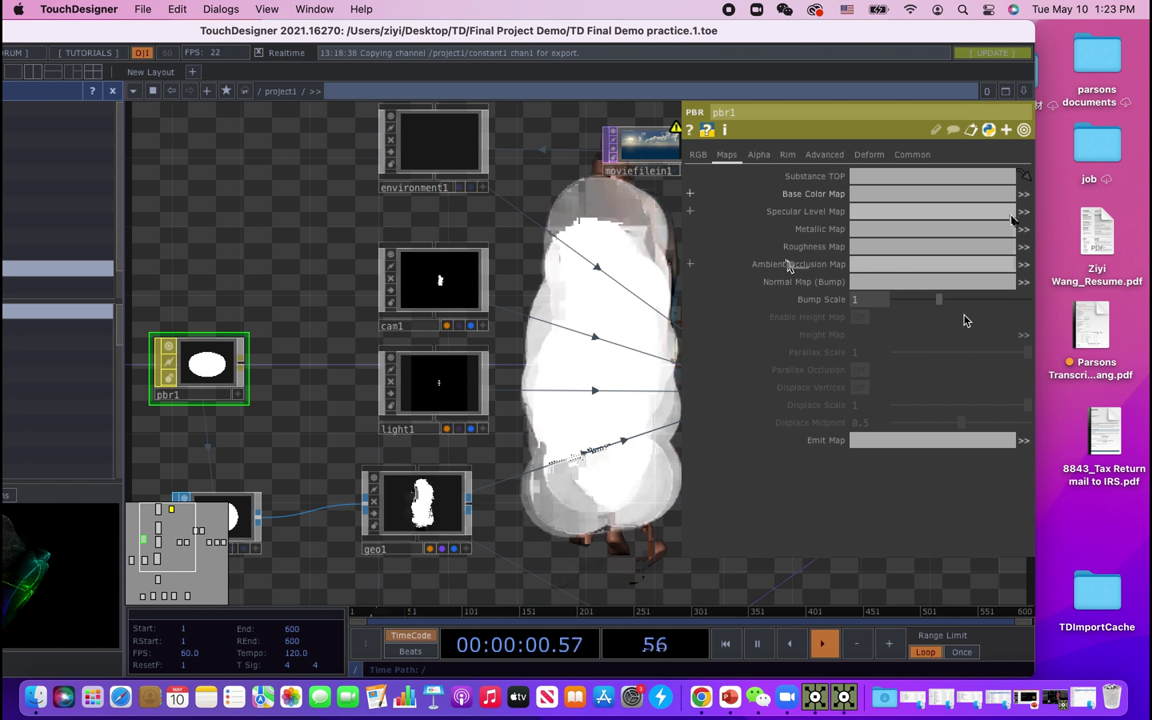
left_click_drag(616, 521, 590, 492)
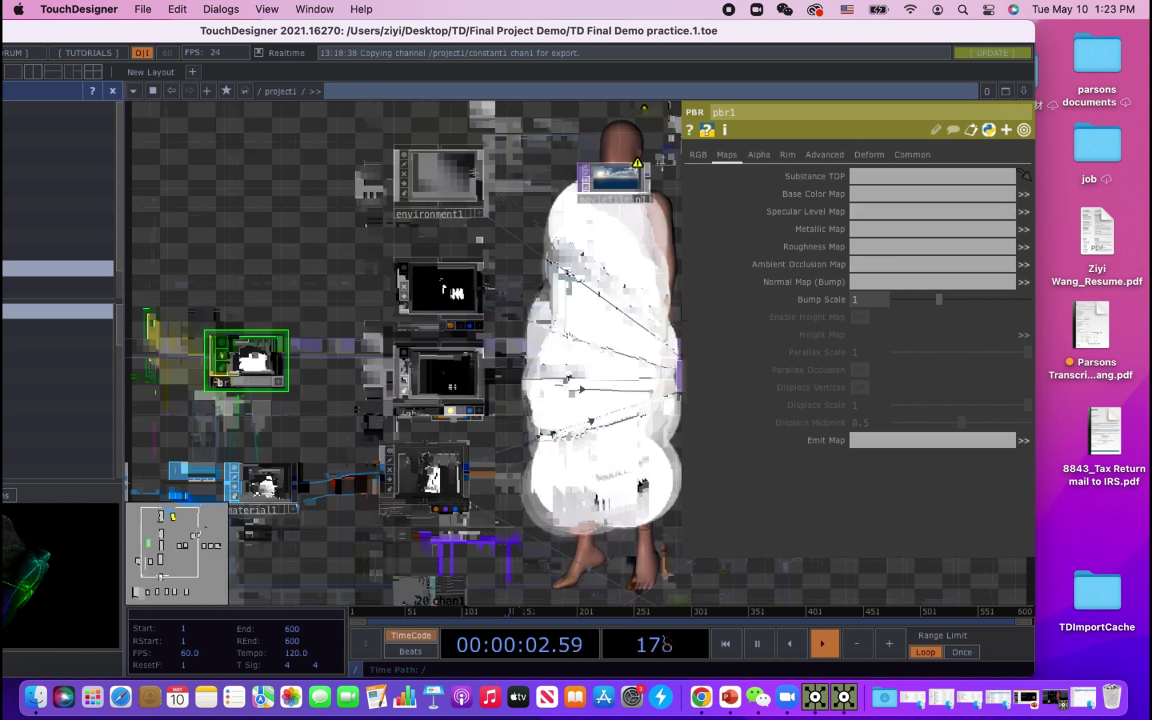
scroll(609, 489, "down", 2)
key("p")
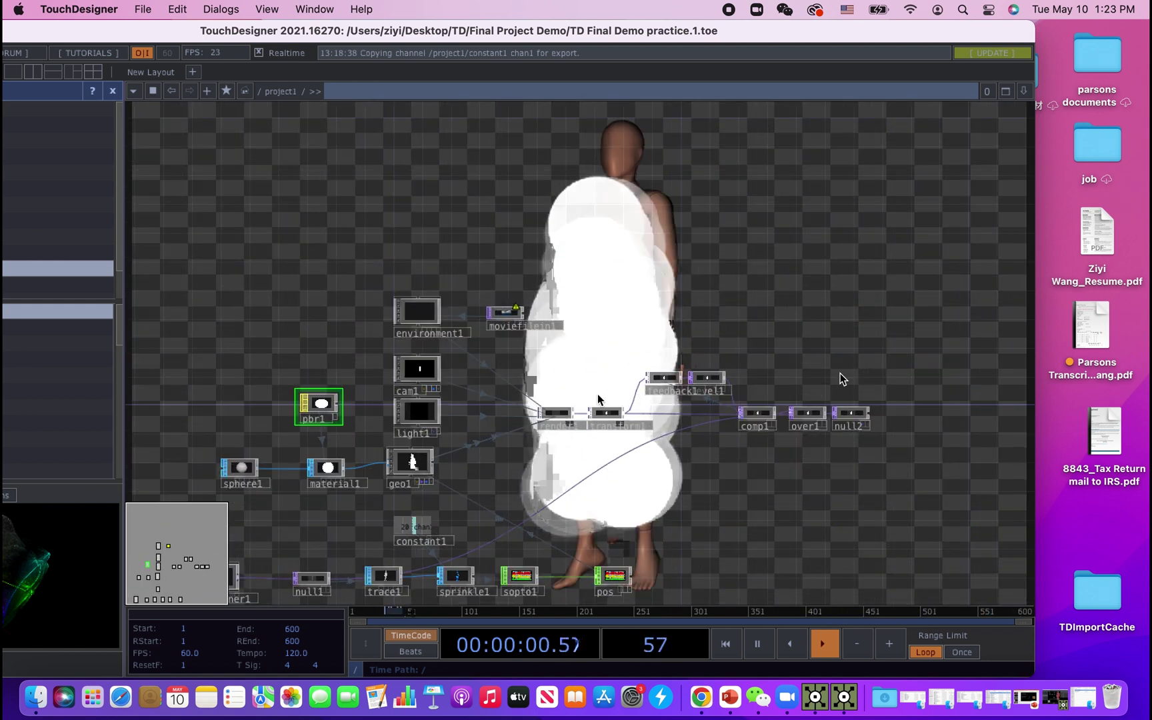
left_click(241, 468)
key("p")
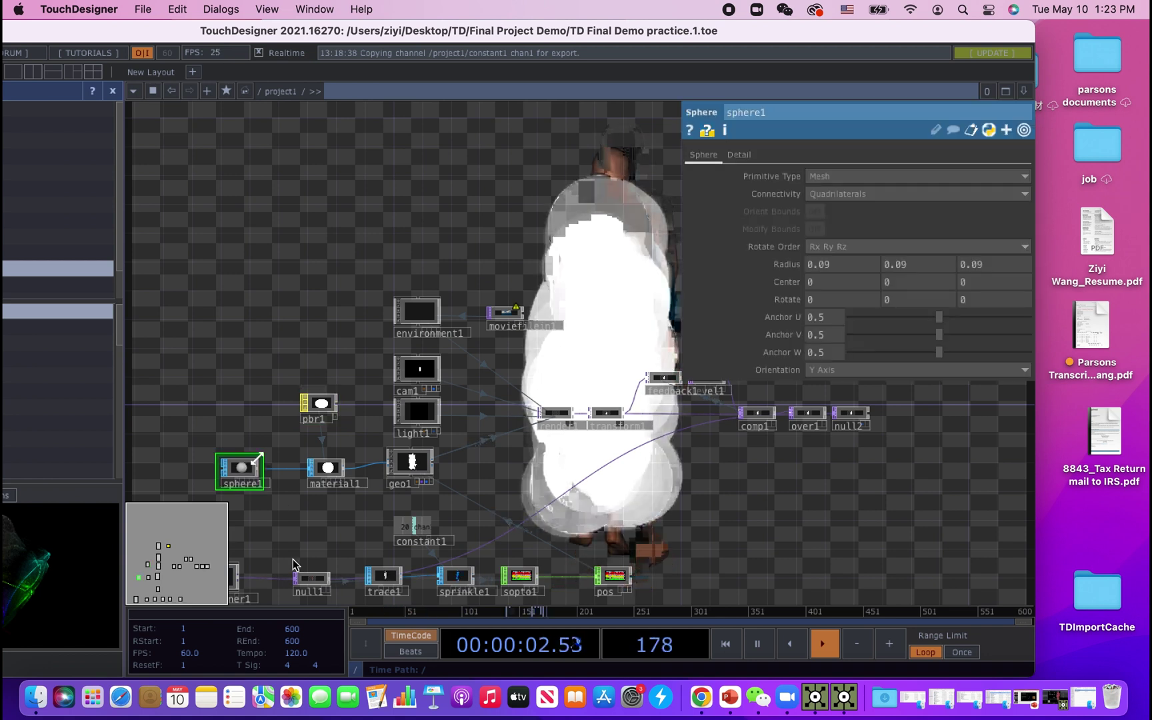
middle_click_drag(788, 265, 753, 278)
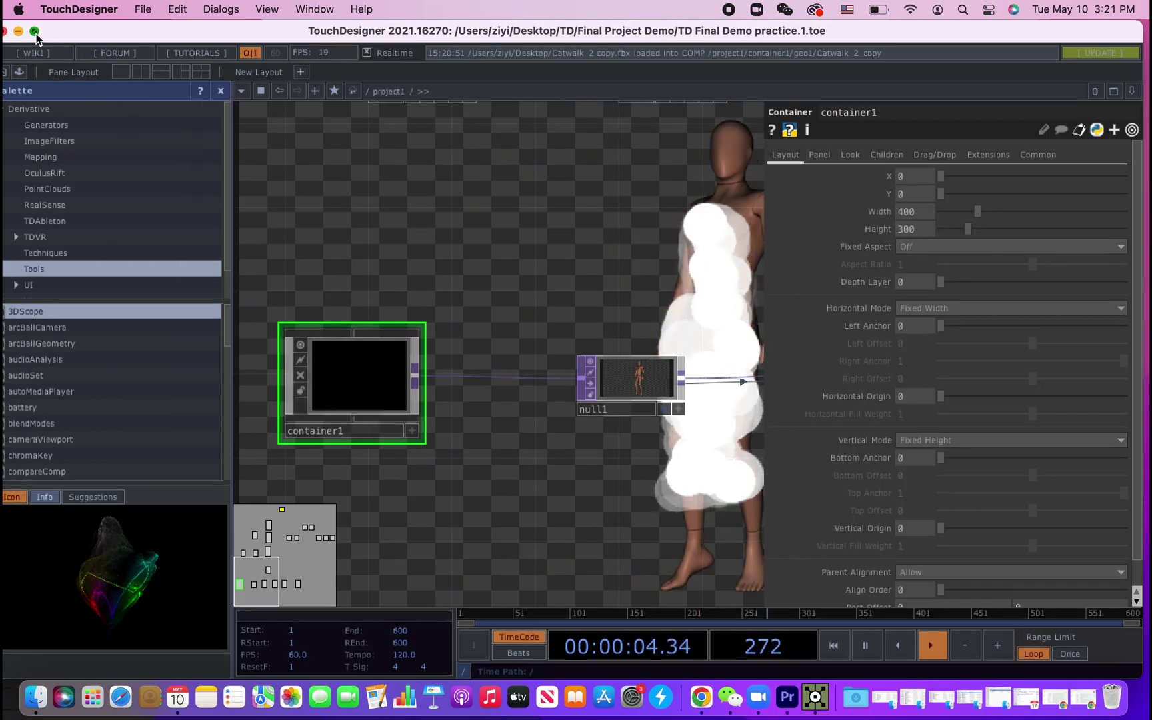
Make the window full screen, hide the operator parameters and review the complete node network over the figure.
left_click(34, 31)
key("p")
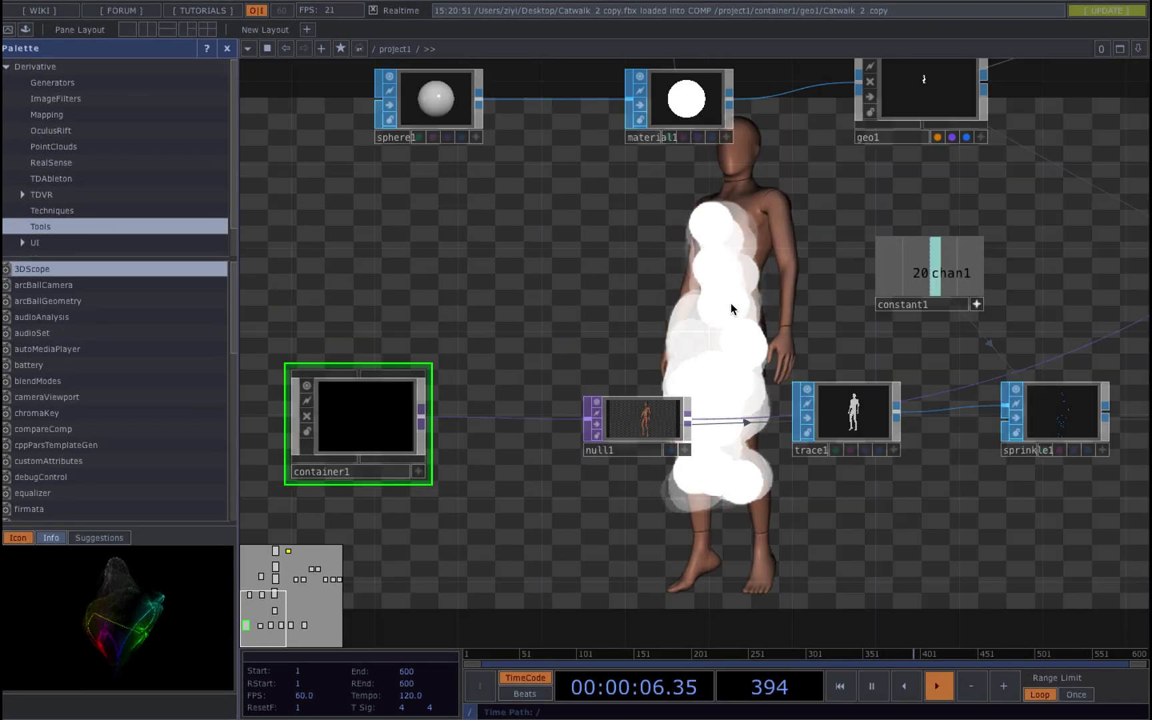
scroll(789, 347, "down", 10)
scroll(685, 470, "up", 5)
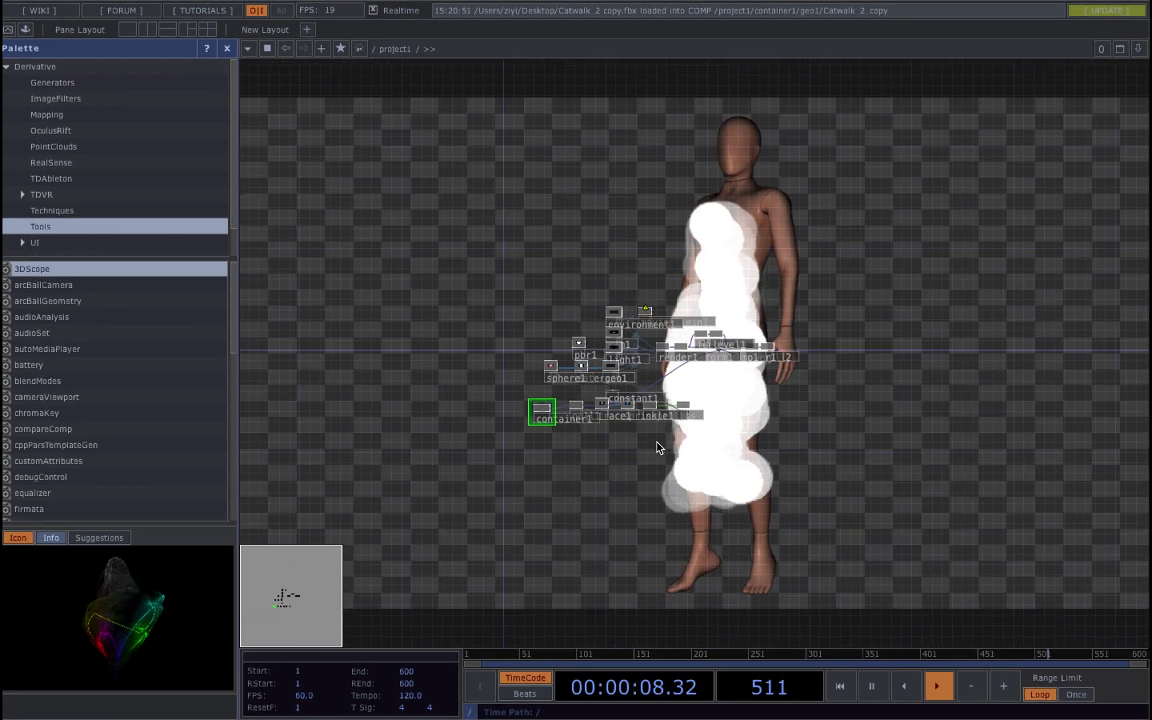
scroll(619, 460, "up", 3)
left_click_drag(692, 407, 781, 403)
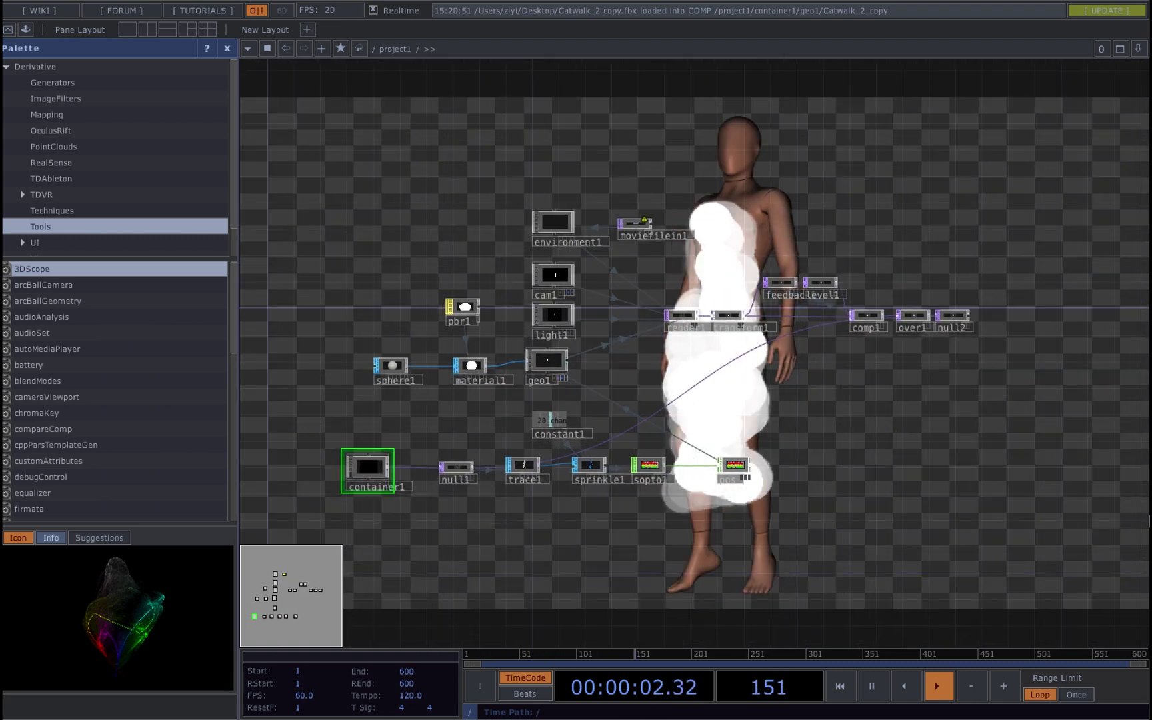